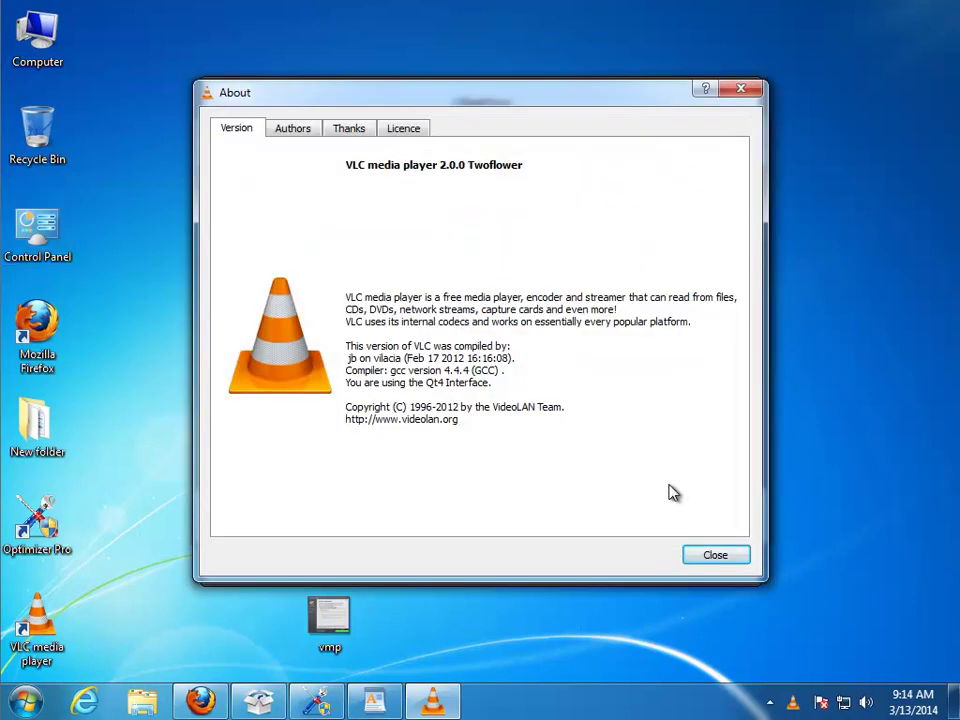
# Step: Open the How to Uninstall document in WordPad and read through the recommendation note and the six numbered removal steps
pyautogui.click(370, 701)
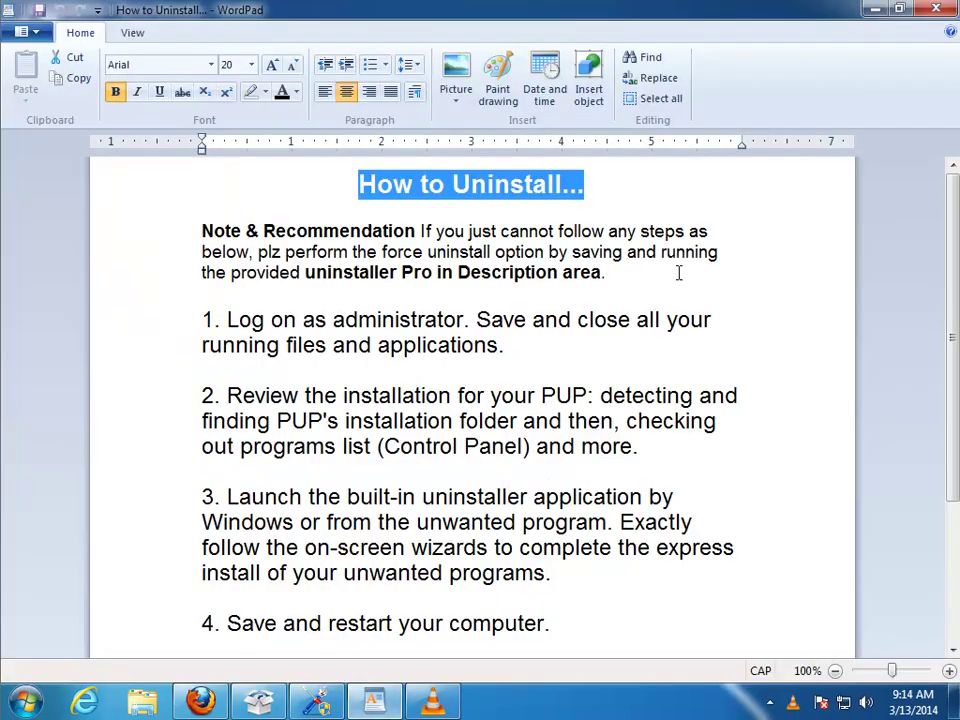
pyautogui.moveTo(613, 278); pyautogui.dragTo(202, 231)
pyautogui.click(208, 319)
pyautogui.moveTo(202, 319); pyautogui.dragTo(219, 319)
pyautogui.moveTo(226, 393); pyautogui.dragTo(180, 395)
pyautogui.moveTo(226, 495); pyautogui.dragTo(180, 497)
pyautogui.moveTo(226, 623); pyautogui.dragTo(170, 625)
pyautogui.scroll(-3, 170, 625)
pyautogui.moveTo(227, 470); pyautogui.dragTo(171, 476)
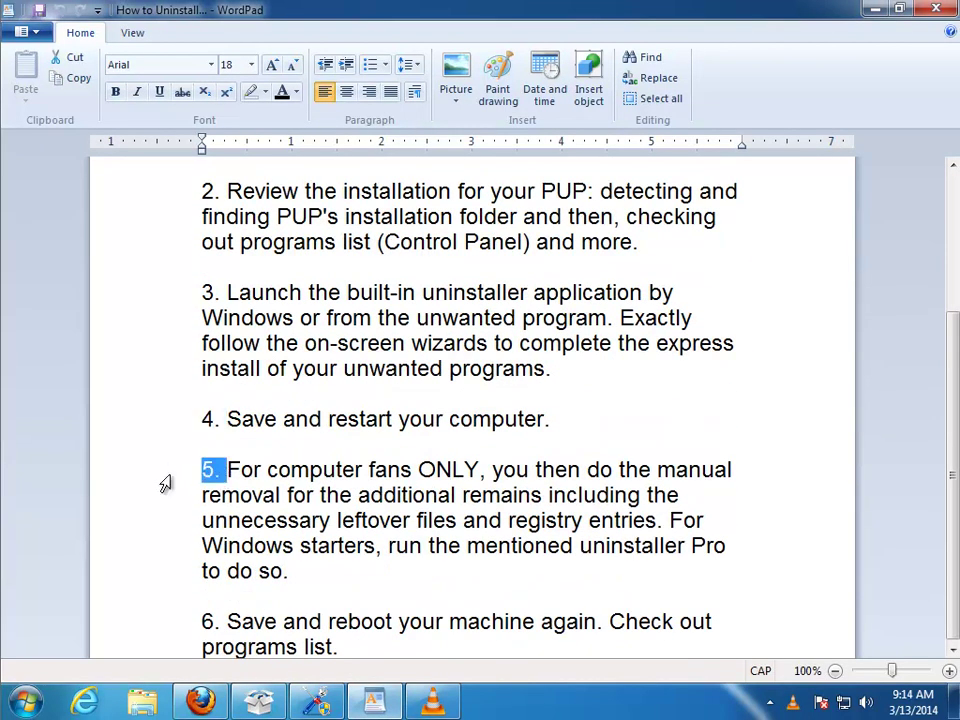
pyautogui.click(170, 596)
pyautogui.moveTo(238, 617); pyautogui.dragTo(180, 620)
pyautogui.click(416, 605)
pyautogui.scroll(1, 422, 604)
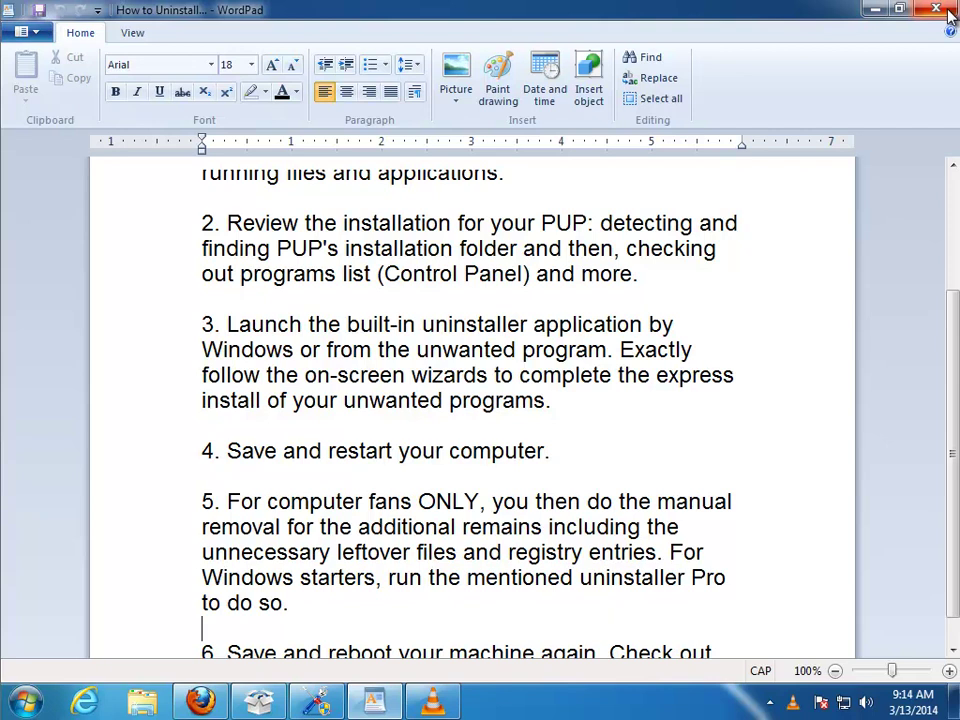
pyautogui.scroll(3, 472, 400)
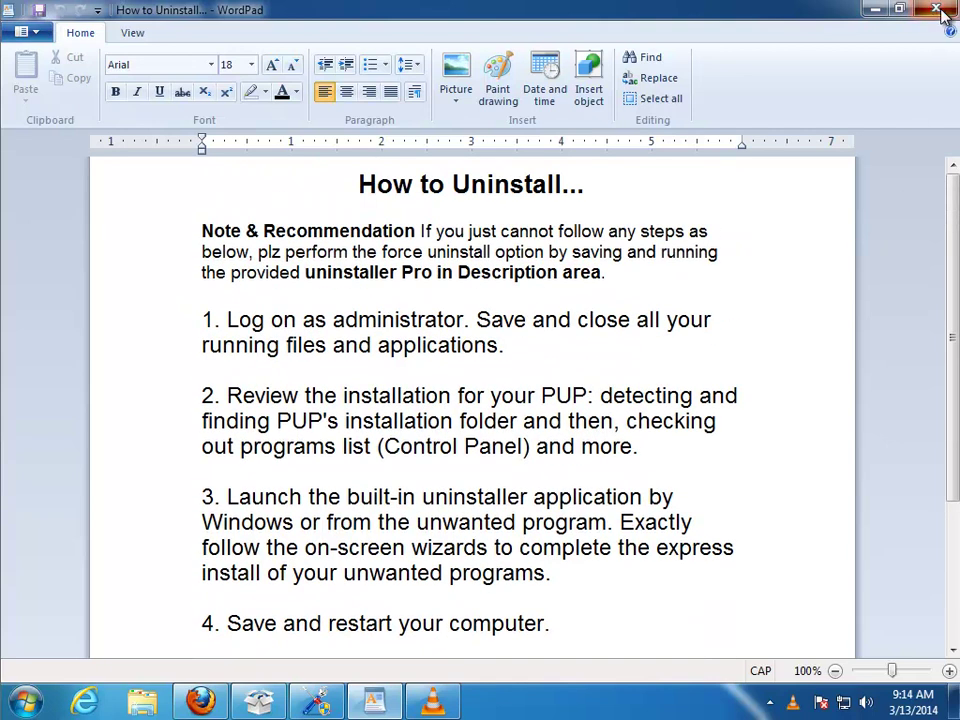
# Step: Close the How to Uninstall document, the VLC About dialog and the VLC media player window
pyautogui.click(933, 8)
pyautogui.click(712, 555)
pyautogui.click(222, 154)
pyautogui.click(274, 467)
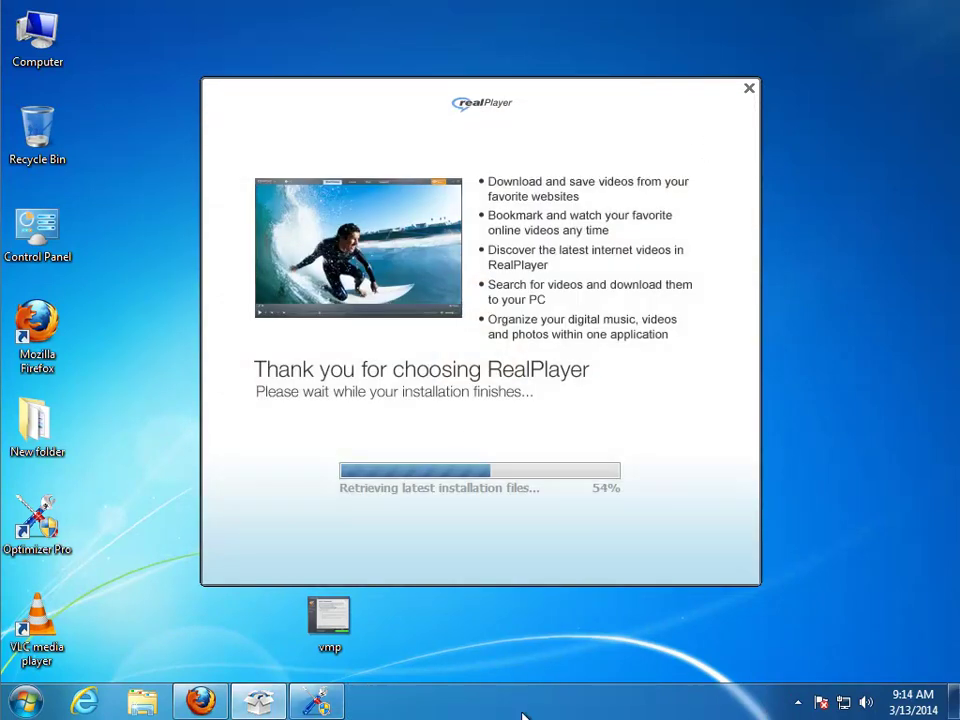
# Step: Close the Optimizer Pro window and the Firefox window showing the FreeDownloads page
pyautogui.click(331, 705)
pyautogui.click(896, 93)
pyautogui.click(378, 507)
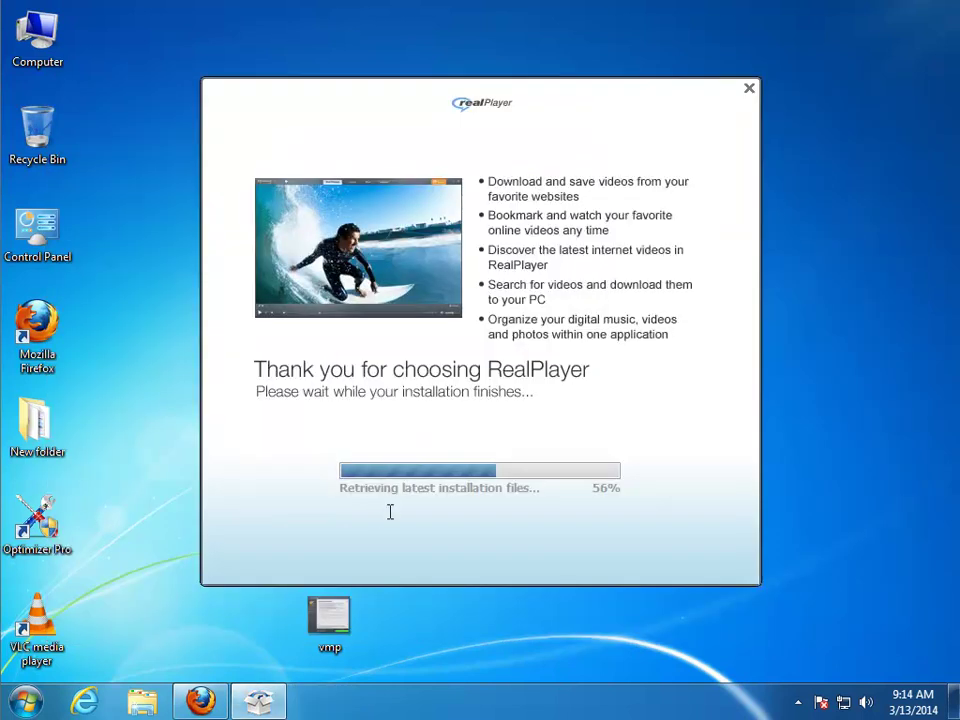
pyautogui.click(197, 703)
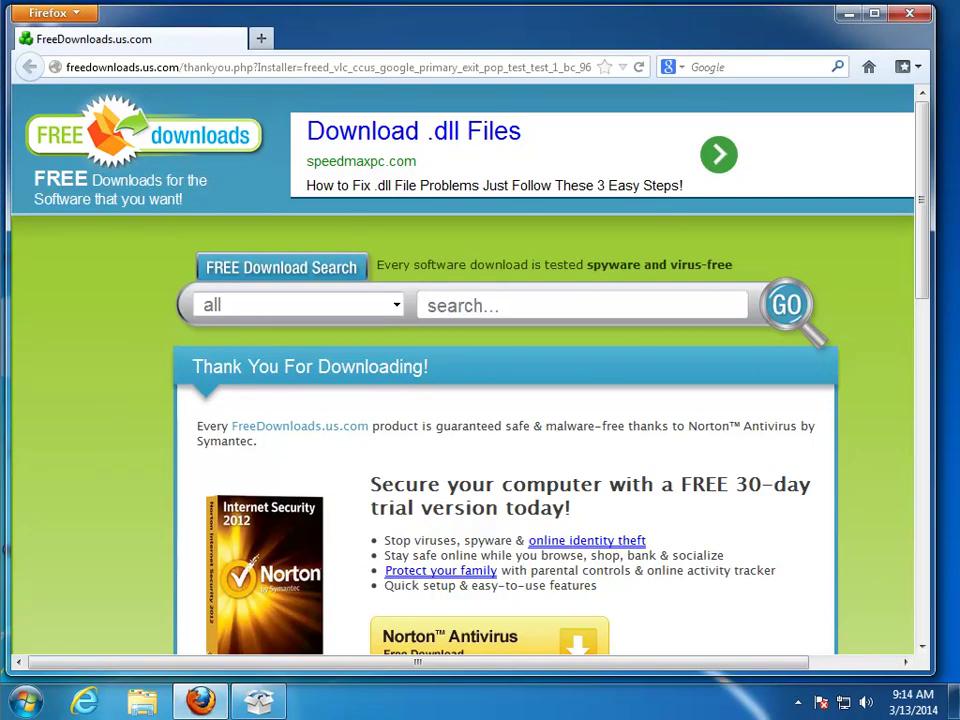
pyautogui.click(905, 16)
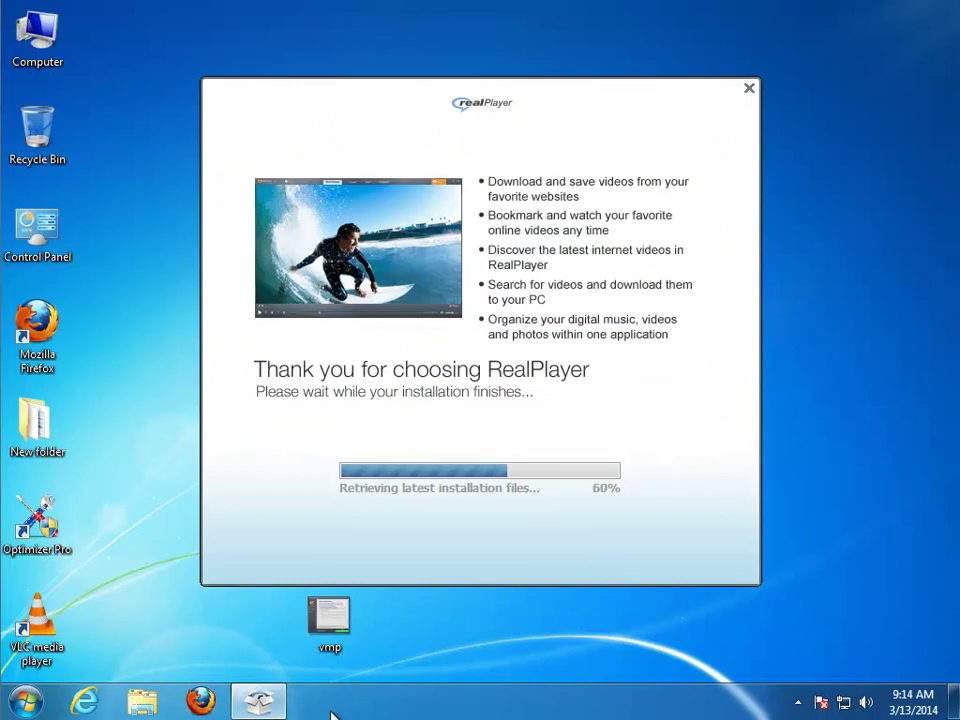
# Step: Show the desktop, open the vmp image in a maximized Windows Photo Viewer and enlarge the installer's offer page
pyautogui.click(955, 700)
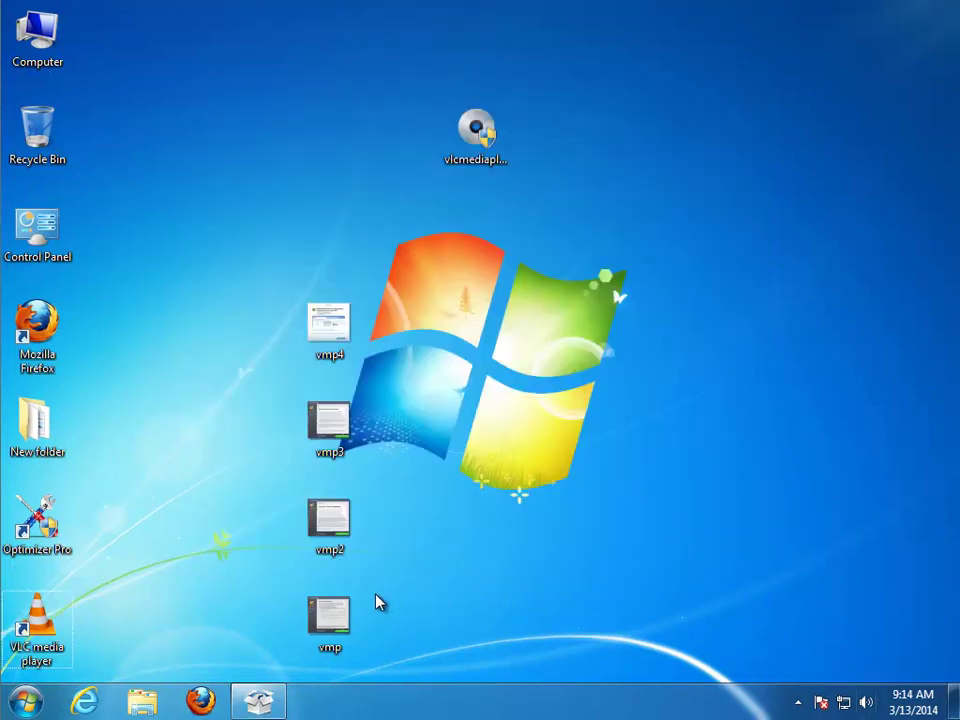
pyautogui.click(334, 622)
pyautogui.doubleClick(343, 628)
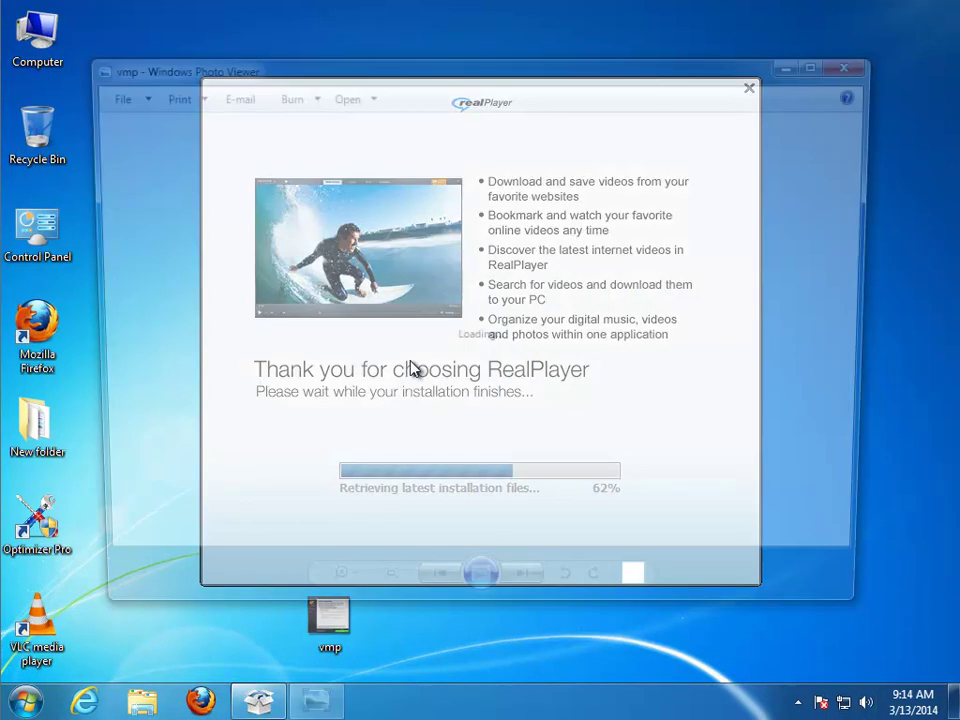
pyautogui.click(824, 62)
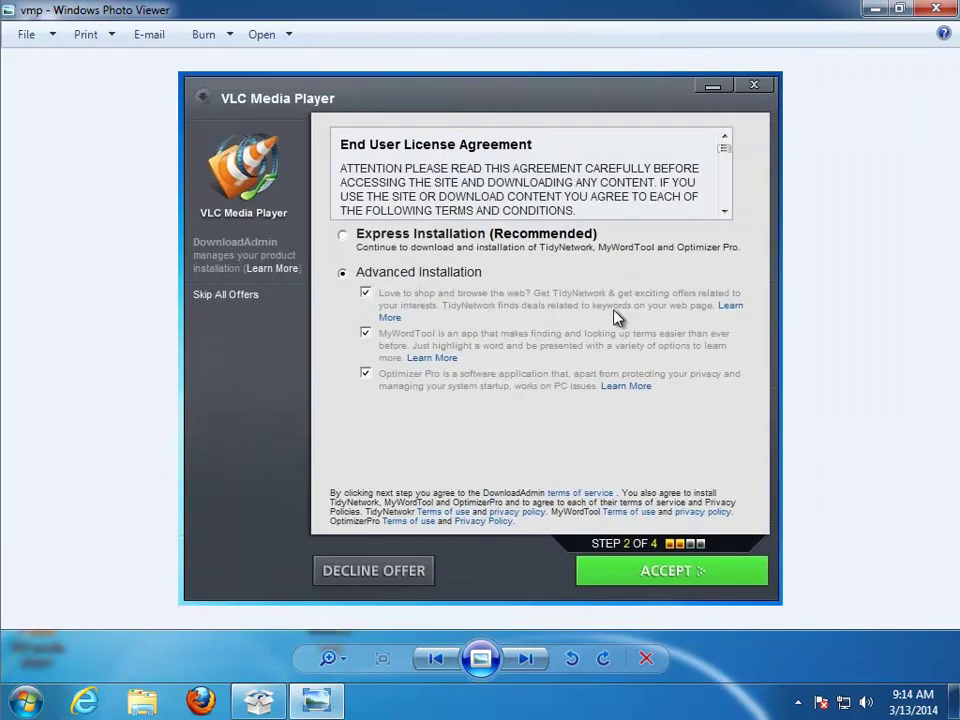
pyautogui.click(343, 668)
pyautogui.moveTo(340, 656); pyautogui.dragTo(336, 668)
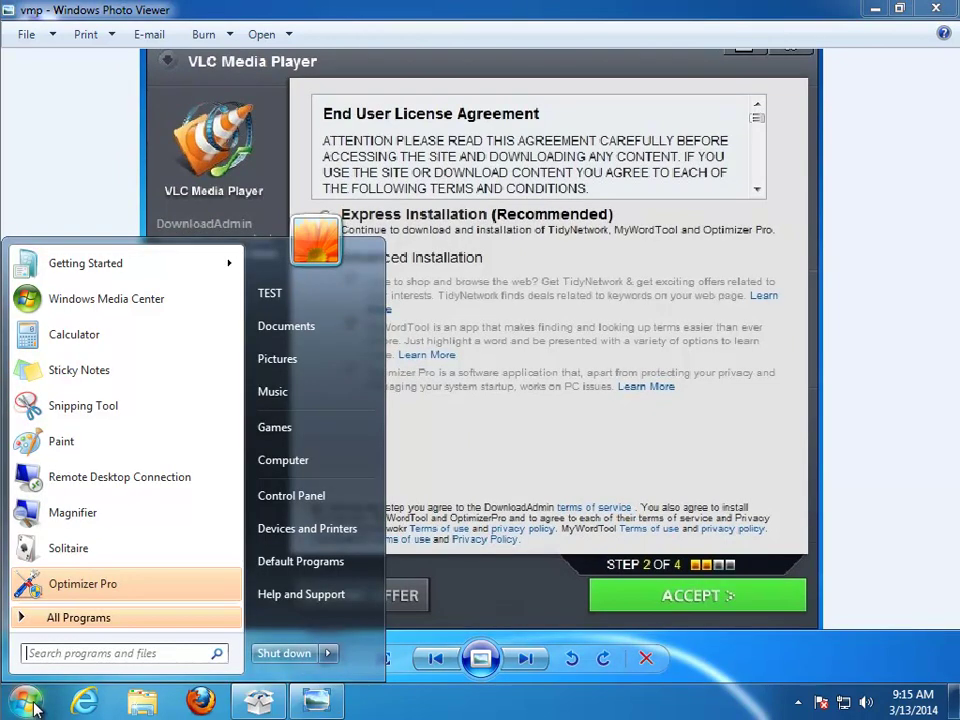
# Step: Start Paint, close the photo viewer, and load the vmp image from the desktop into a maximized Paint window
pyautogui.click(26, 701)
pyautogui.click(105, 448)
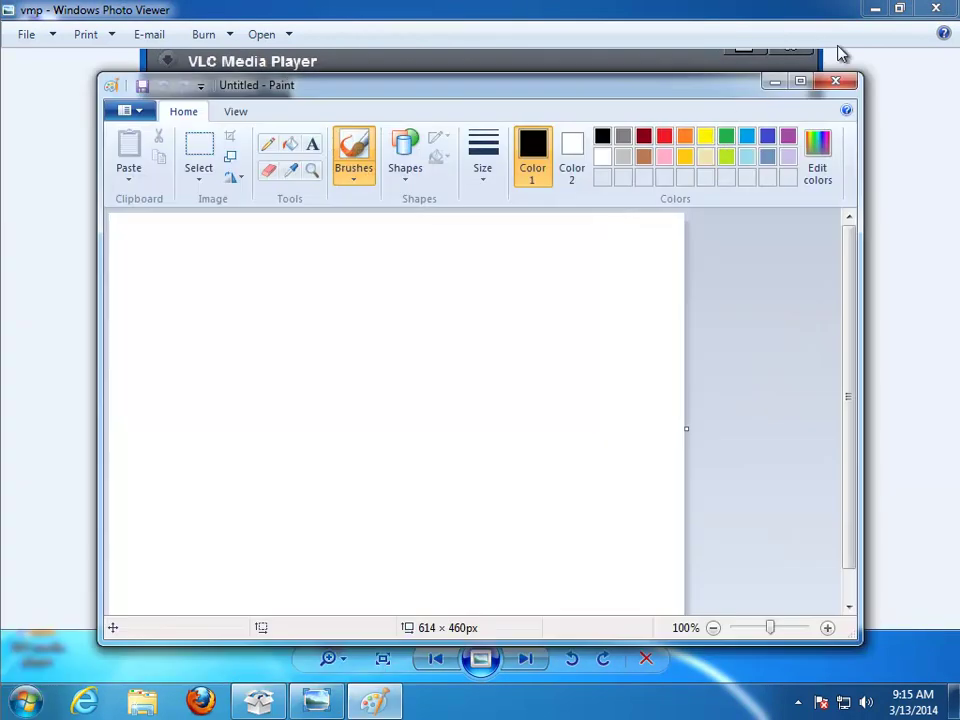
pyautogui.click(936, 8)
pyautogui.moveTo(521, 92)
pyautogui.mouseDown()
pyautogui.moveTo(769, 114)
pyautogui.moveTo(770, 123)
pyautogui.mouseUp()
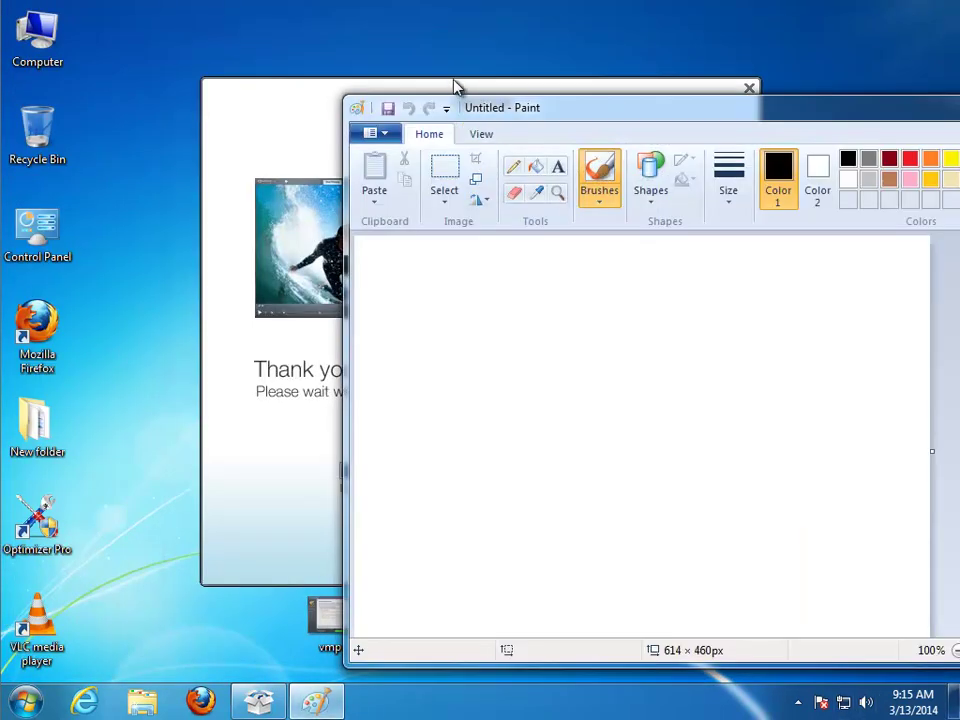
pyautogui.moveTo(325, 615); pyautogui.dragTo(615, 450)
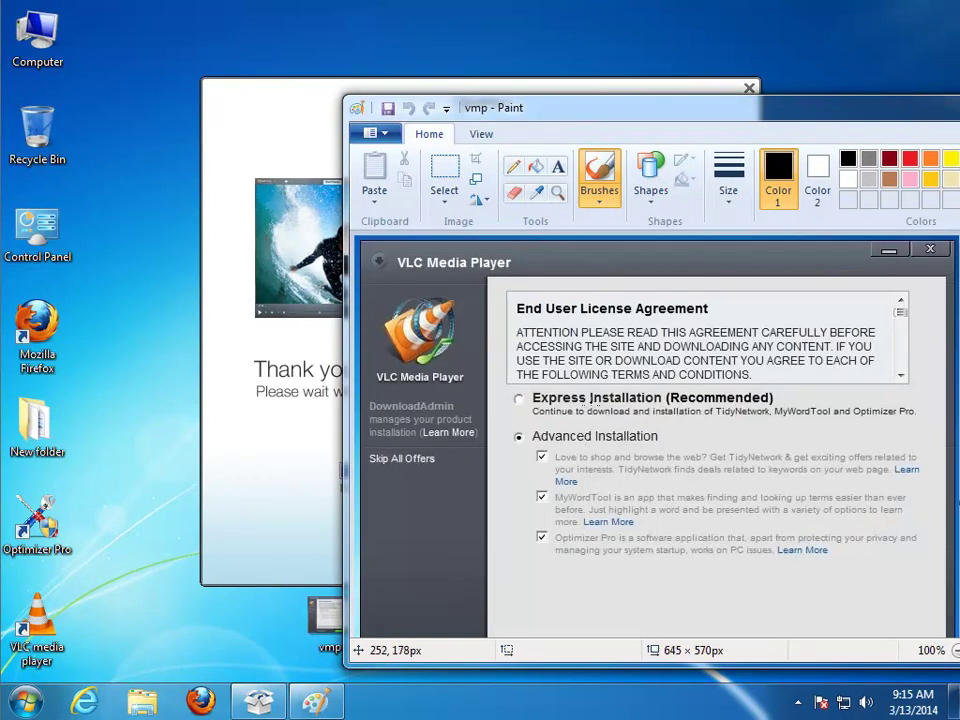
pyautogui.doubleClick(760, 112)
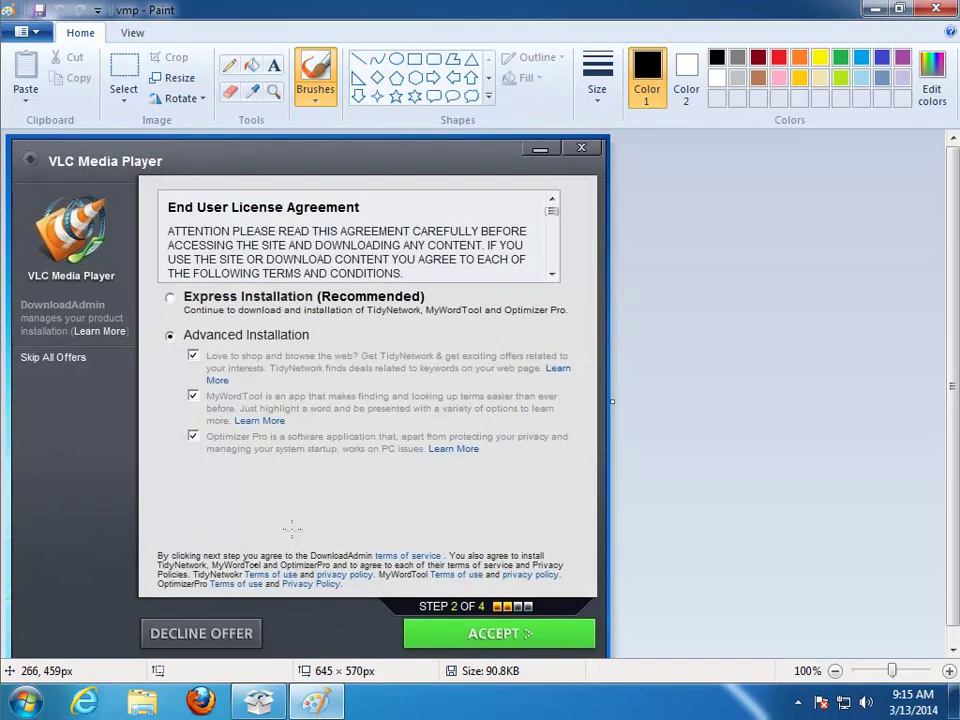
# Step: Outline the Advanced Installation options with a red rounded rectangle about 454 × 153 px, undoing a trial ellipse
pyautogui.click(397, 60)
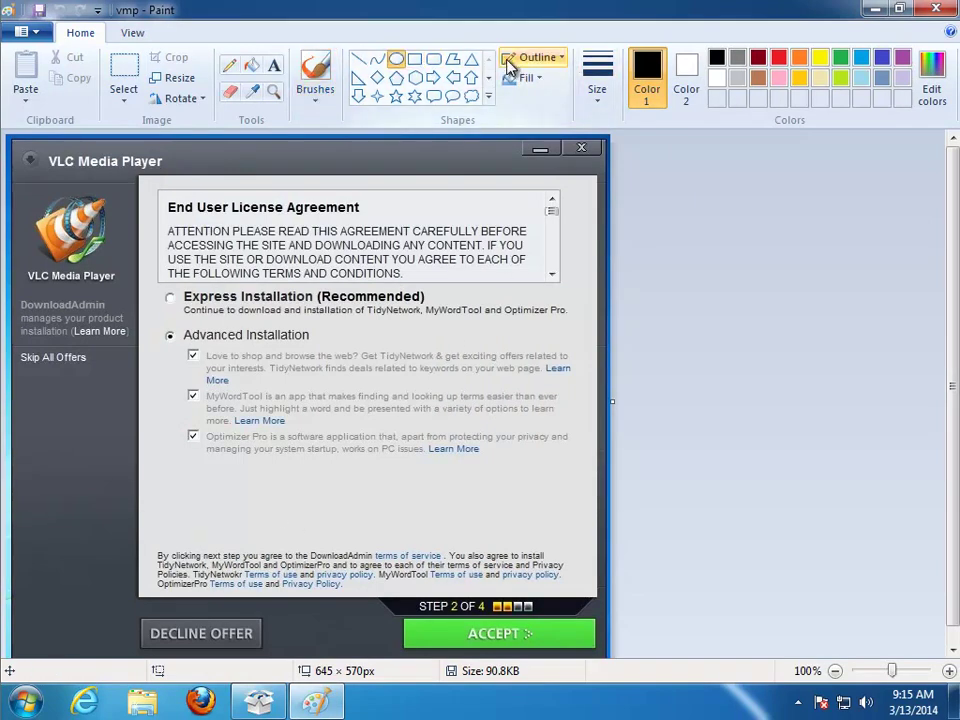
pyautogui.click(779, 57)
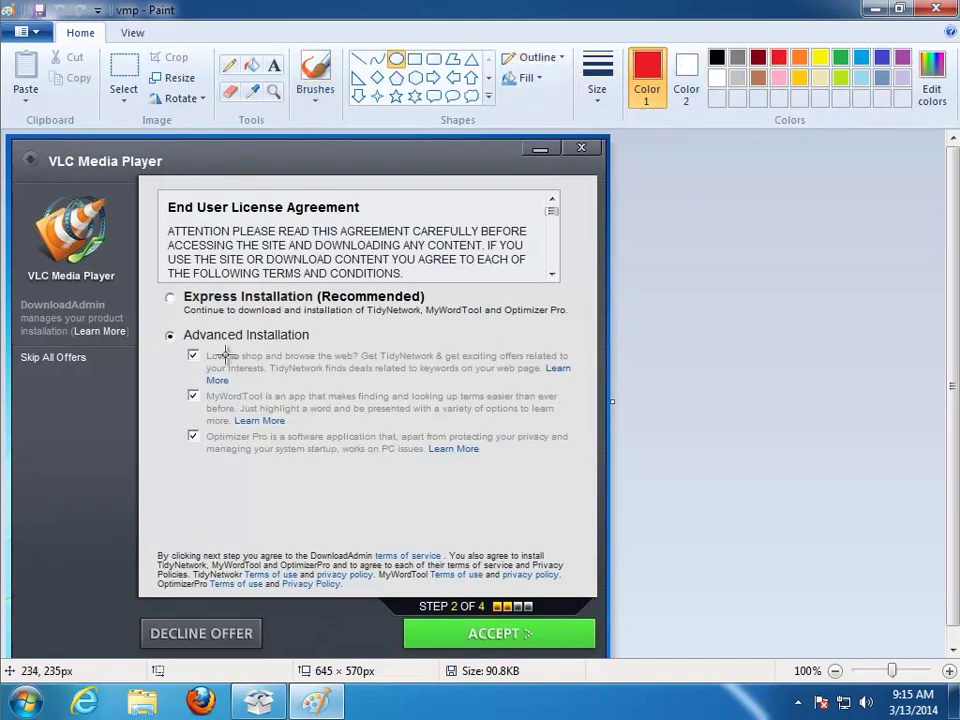
pyautogui.moveTo(267, 343)
pyautogui.mouseDown()
pyautogui.moveTo(162, 346)
pyautogui.moveTo(145, 382)
pyautogui.moveTo(171, 450)
pyautogui.moveTo(437, 441)
pyautogui.mouseUp()
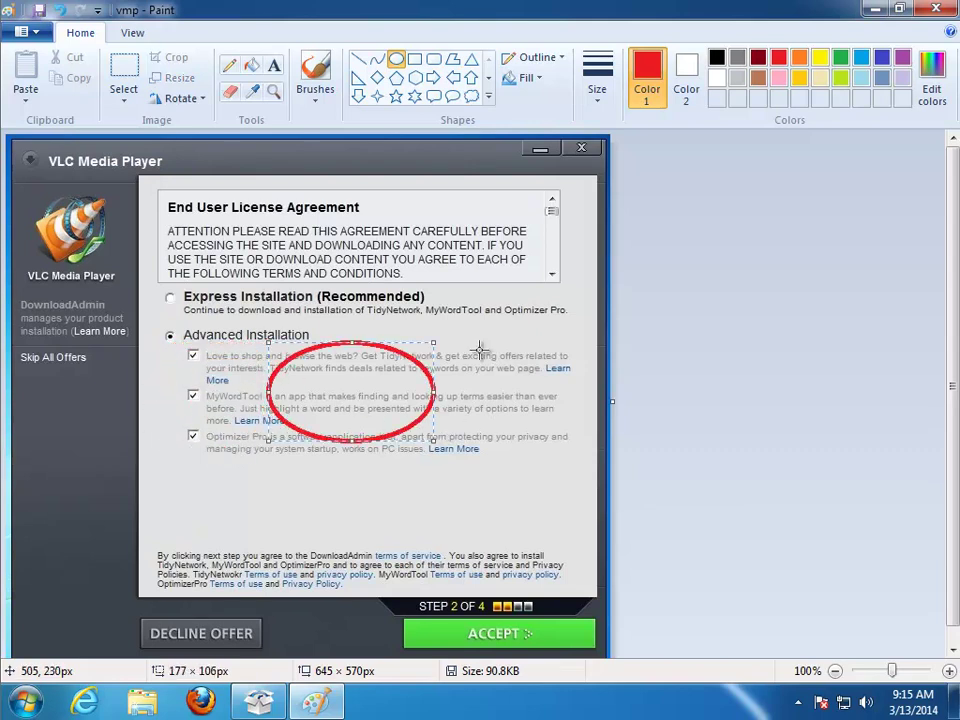
pyautogui.hotkey('ctrl', 'z')
pyautogui.click(434, 59)
pyautogui.moveTo(157, 323); pyautogui.dragTo(582, 467)
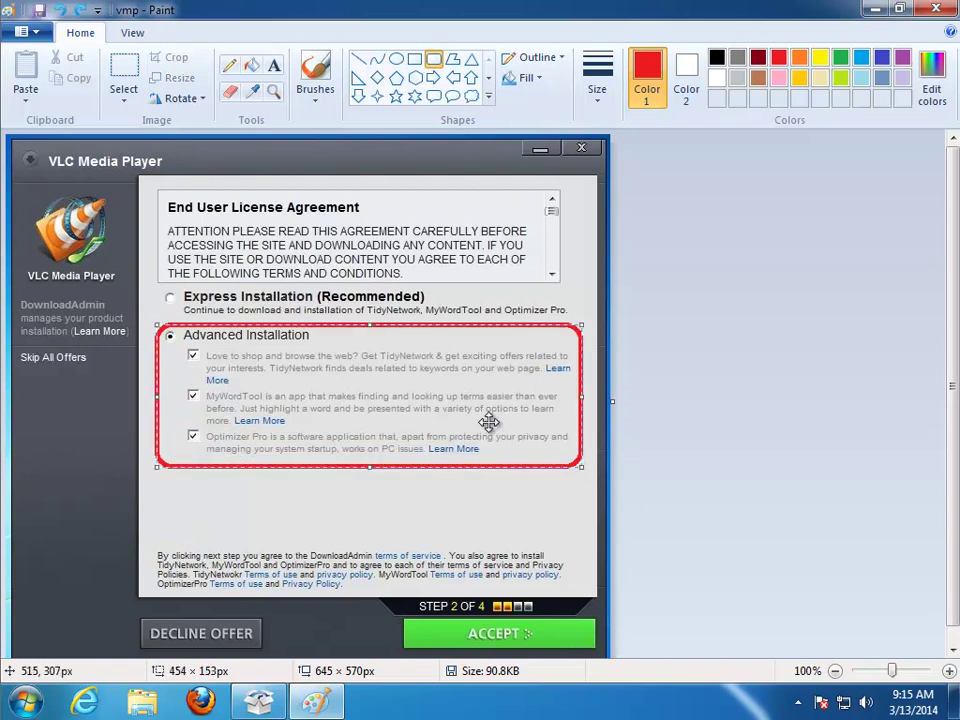
# Step: Load the vmp2 desktop image into Paint without saving vmp, and outline its Real Player heading with a red rounded rectangle about 108 × 39 px
pyautogui.click(877, 9)
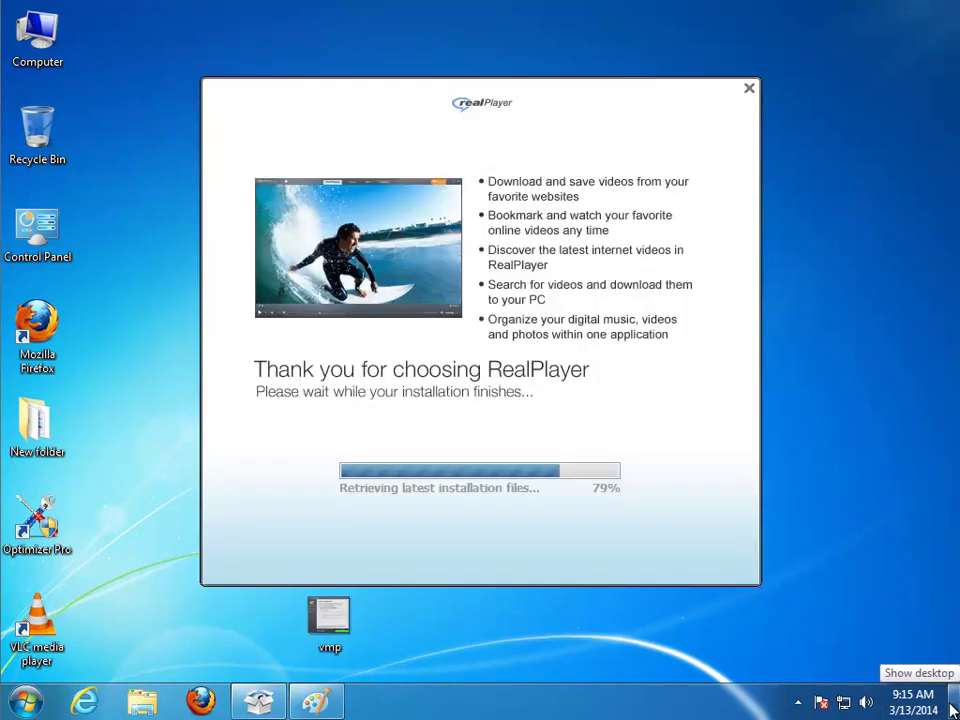
pyautogui.click(915, 702)
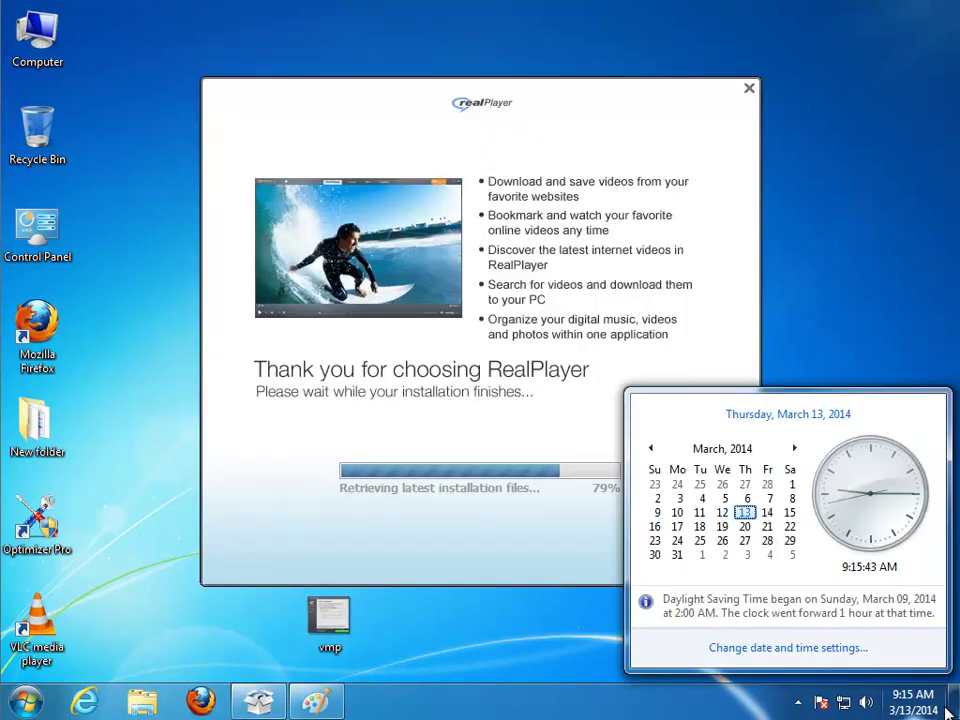
pyautogui.click(950, 712)
pyautogui.click(337, 548)
pyautogui.moveTo(337, 548)
pyautogui.mouseDown()
pyautogui.moveTo(317, 699)
pyautogui.moveTo(443, 484)
pyautogui.mouseUp()
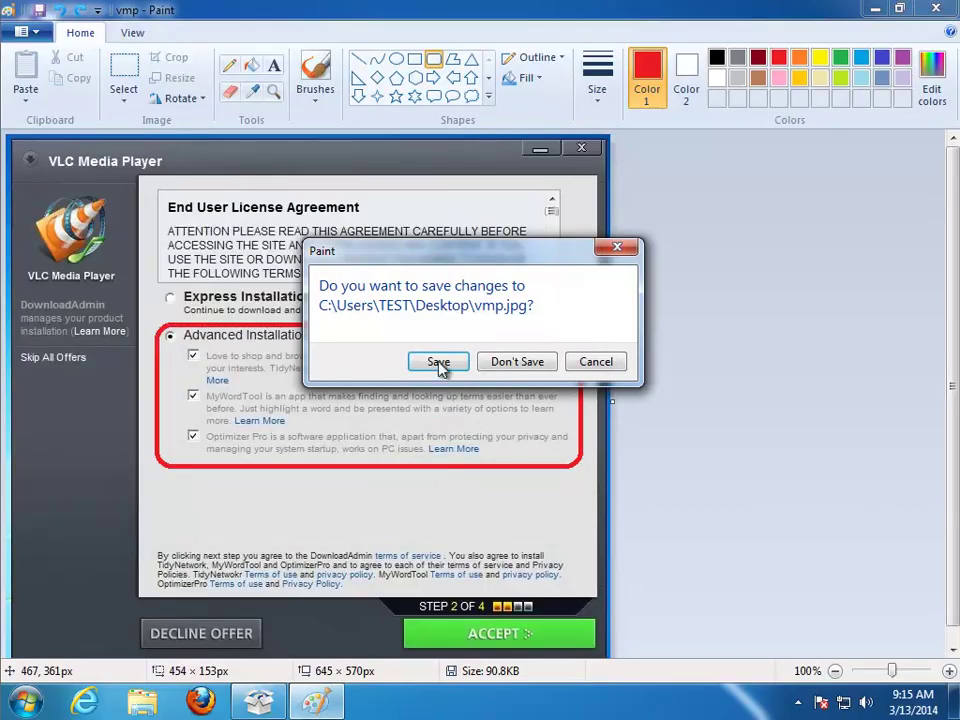
pyautogui.click(517, 363)
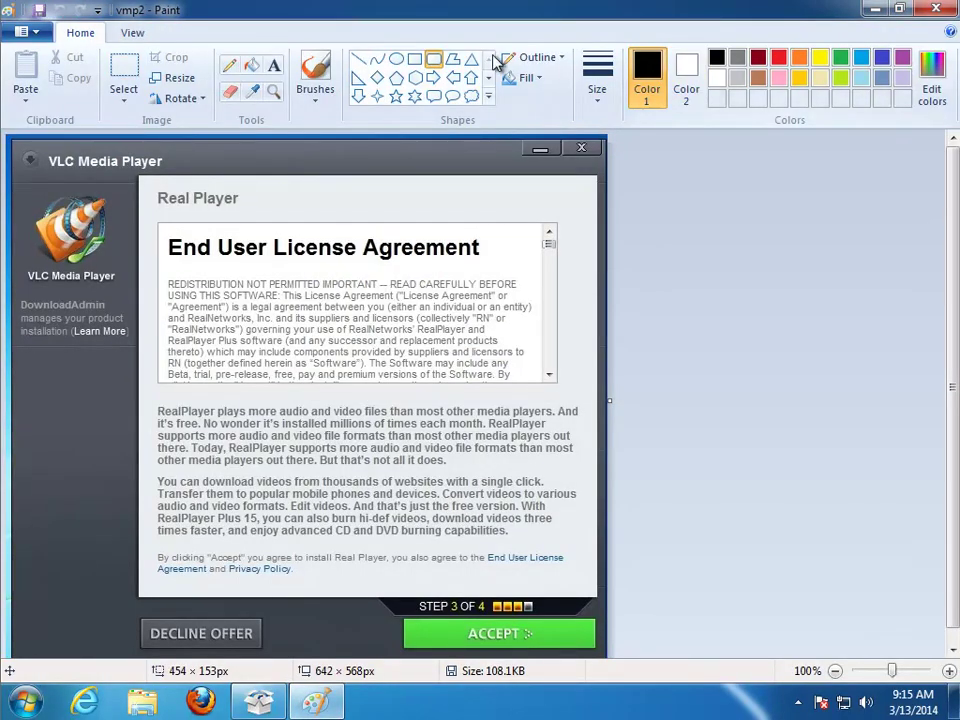
pyautogui.click(779, 57)
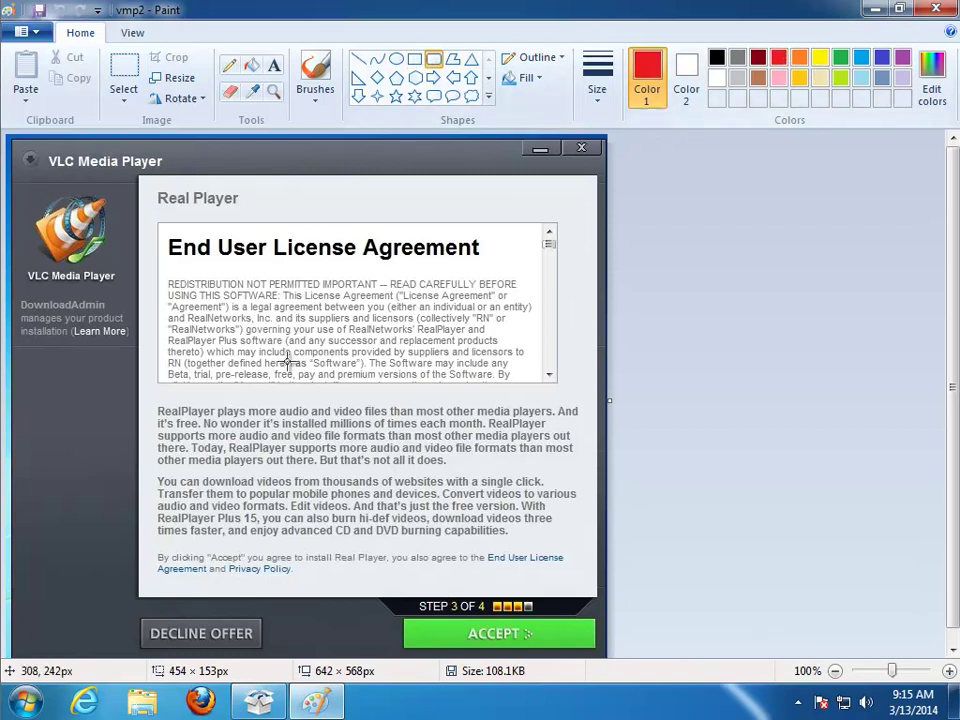
pyautogui.moveTo(146, 183); pyautogui.dragTo(248, 221)
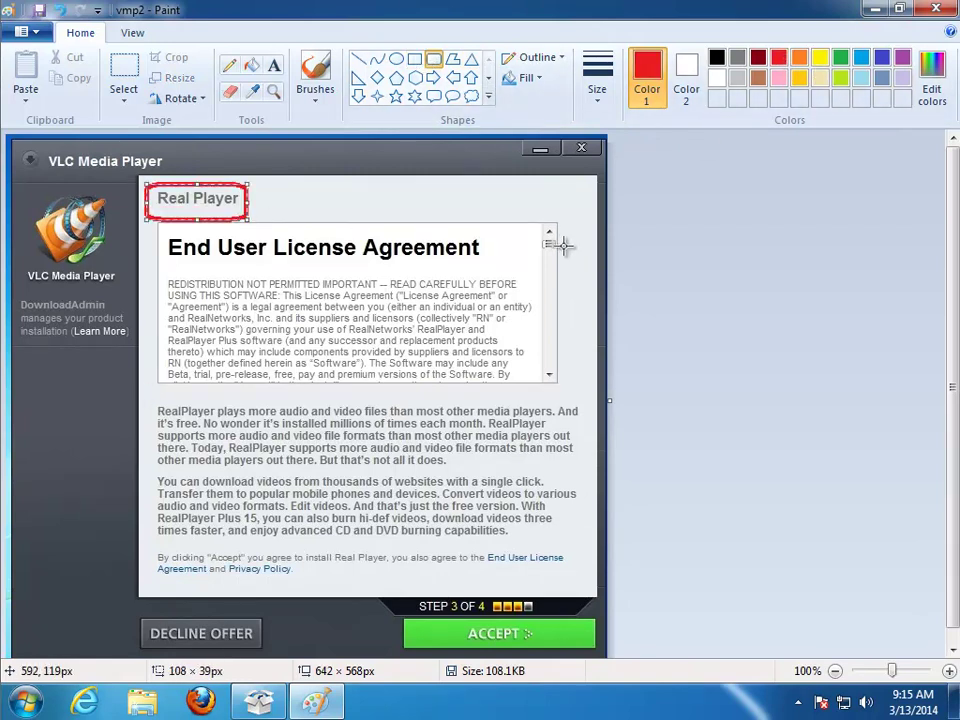
# Step: Load the vmp3 image from the desktop into Paint, saving the changes to vmp2
pyautogui.click(870, 9)
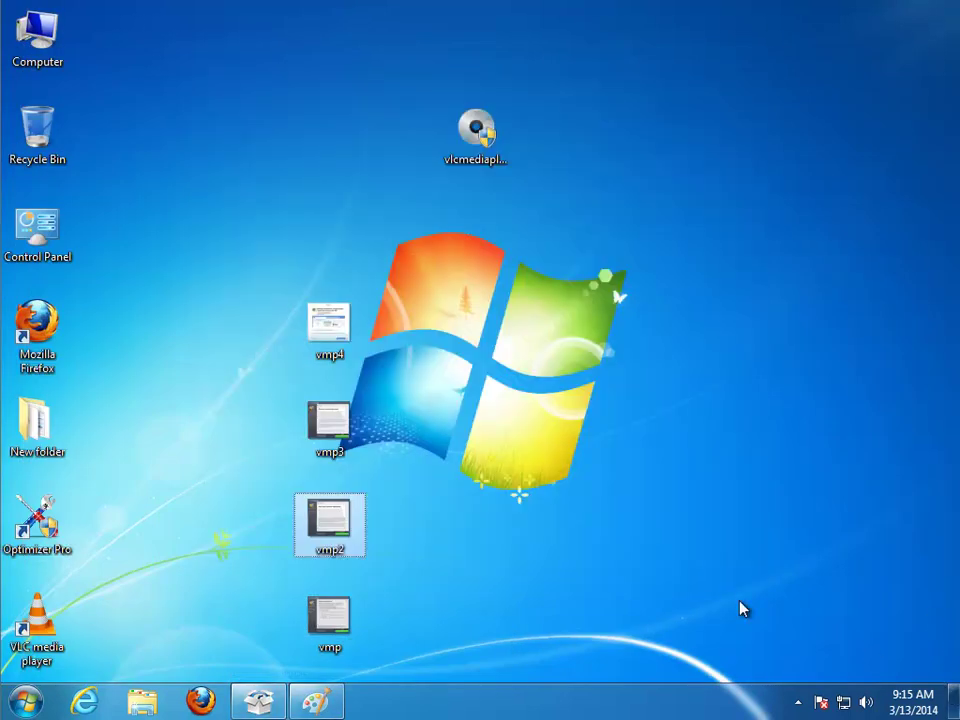
pyautogui.moveTo(328, 440)
pyautogui.mouseDown()
pyautogui.moveTo(395, 665)
pyautogui.moveTo(305, 708)
pyautogui.moveTo(332, 707)
pyautogui.moveTo(328, 420)
pyautogui.mouseUp()
pyautogui.click(439, 362)
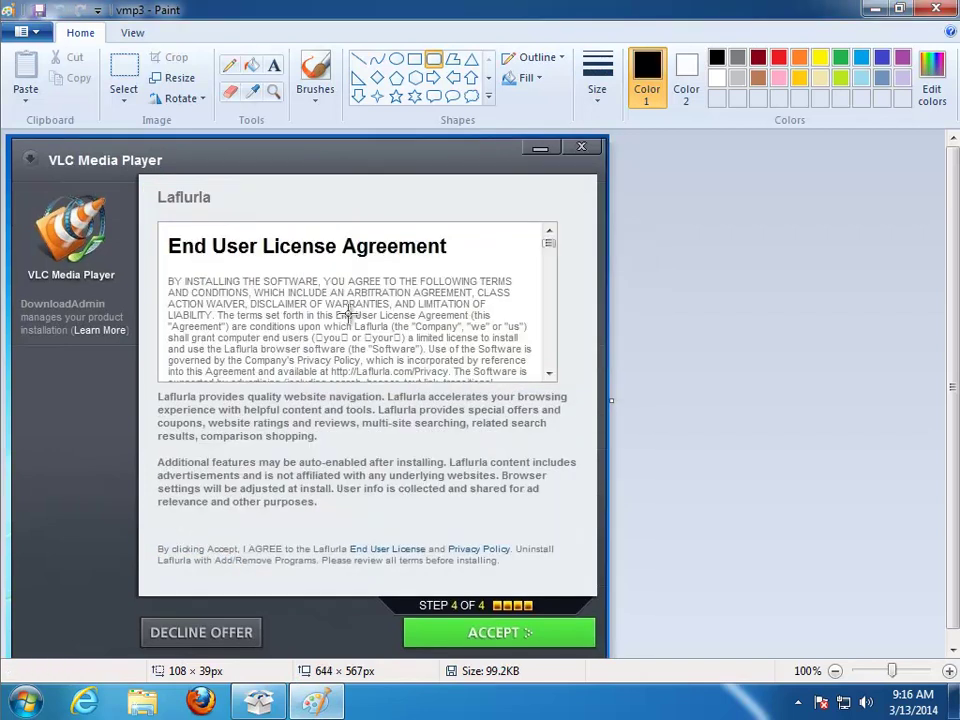
# Step: Outline the first word Laflurla below the license text with a thinner red rounded rectangle about 55 × 18 px
pyautogui.click(779, 57)
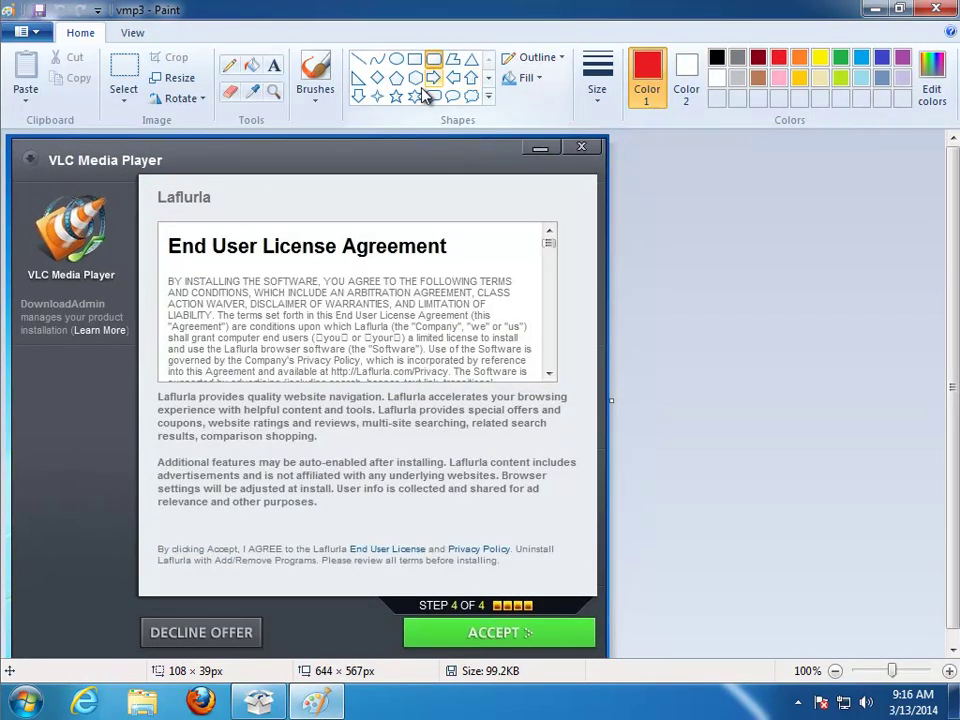
pyautogui.click(597, 80)
pyautogui.click(606, 162)
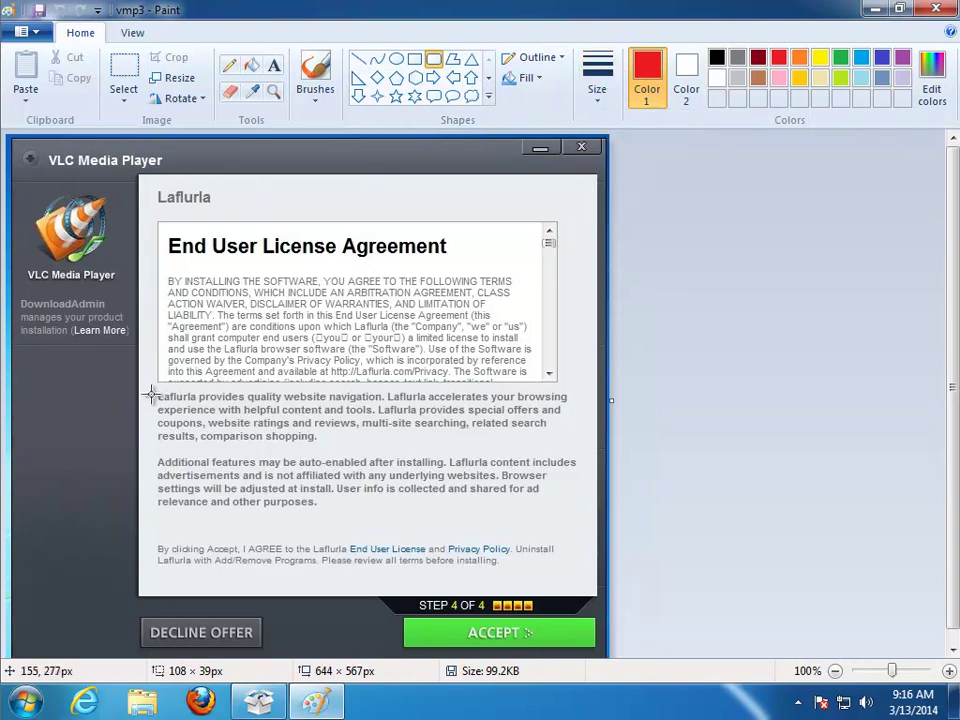
pyautogui.moveTo(150, 388)
pyautogui.mouseDown()
pyautogui.moveTo(184, 401)
pyautogui.moveTo(254, 398)
pyautogui.mouseUp()
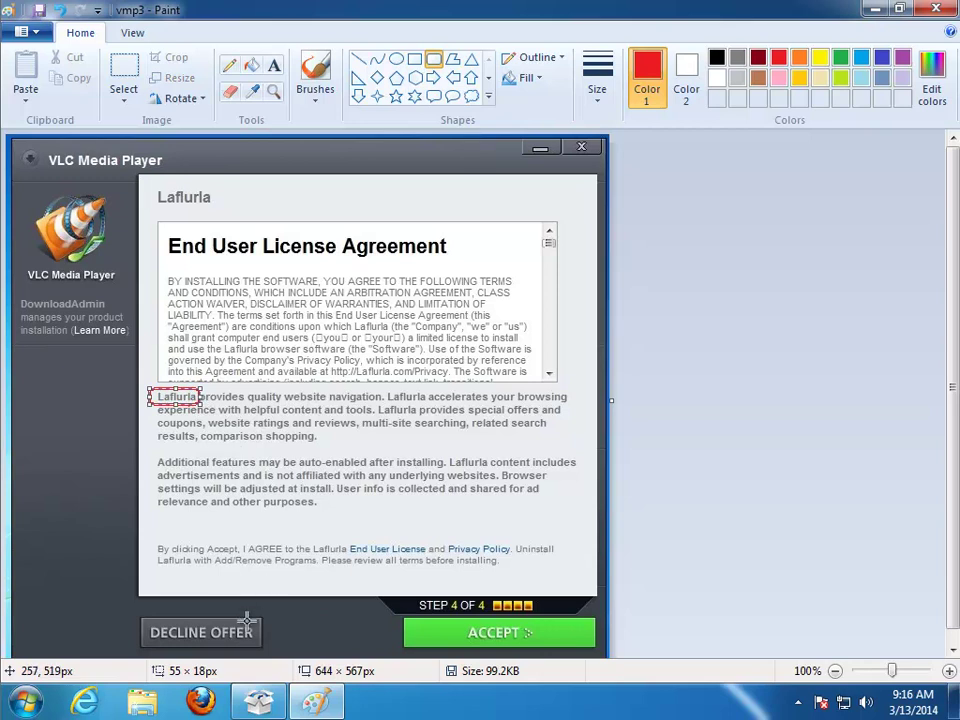
# Step: Load the vmp4 image from the desktop into Paint without saving the changes to vmp3
pyautogui.click(872, 10)
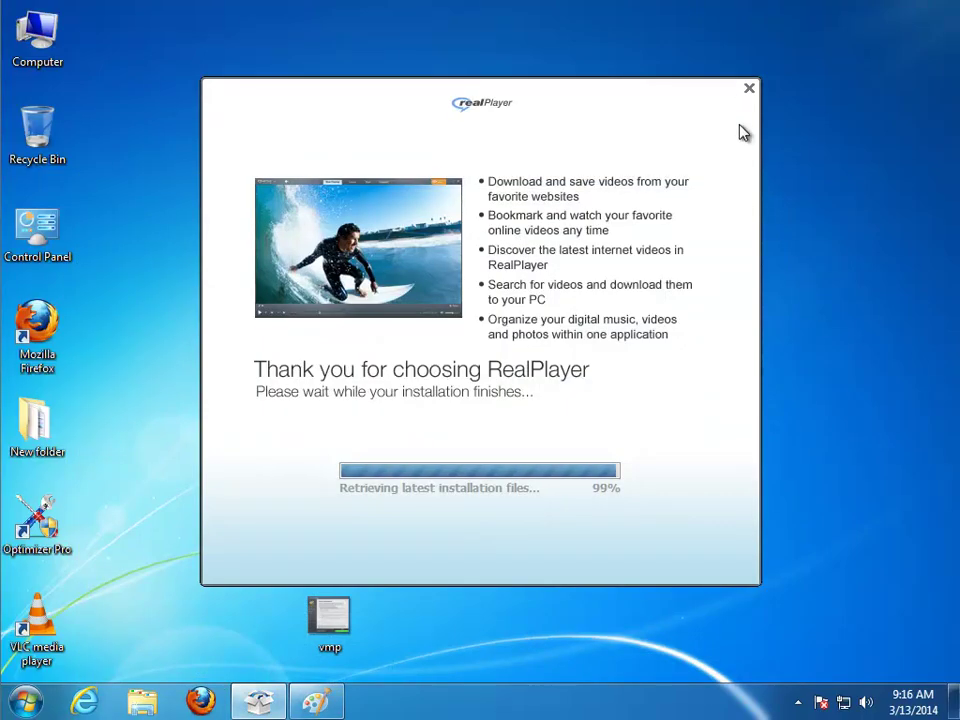
pyautogui.click(952, 705)
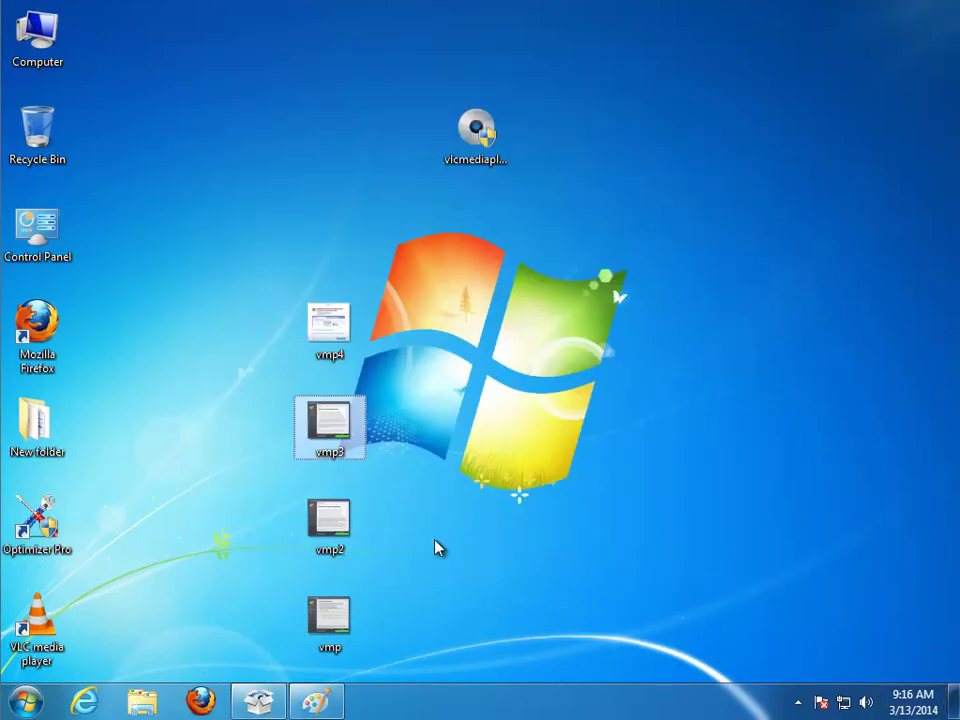
pyautogui.moveTo(330, 343)
pyautogui.mouseDown()
pyautogui.moveTo(367, 527)
pyautogui.moveTo(319, 688)
pyautogui.moveTo(462, 487)
pyautogui.moveTo(488, 498)
pyautogui.mouseUp()
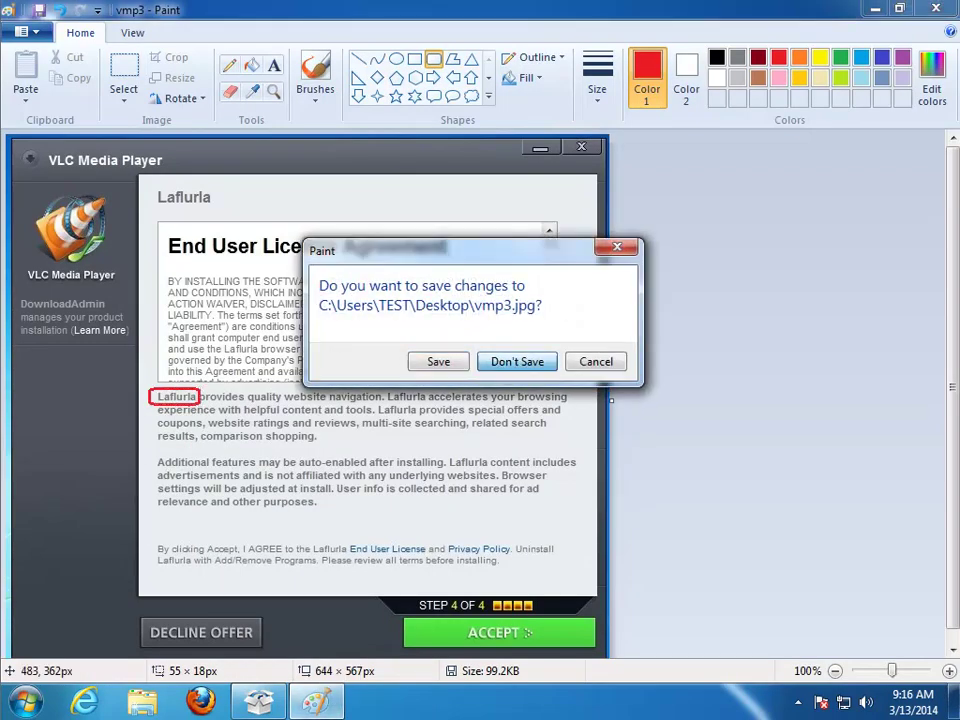
pyautogui.click(499, 368)
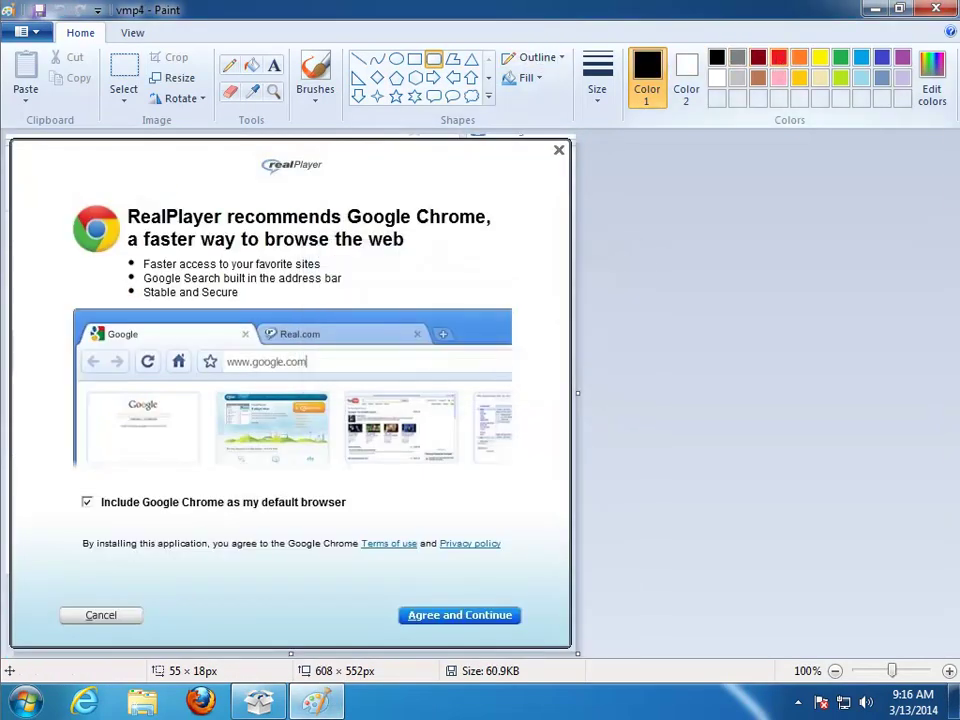
# Step: Outline RealPlayer in the vmp4 heading and the Google Chrome default browser option, about 329 × 46 px, with red rounded rectangles, and minimize Paint
pyautogui.click(780, 60)
pyautogui.moveTo(116, 200)
pyautogui.mouseDown()
pyautogui.moveTo(183, 228)
pyautogui.moveTo(228, 230)
pyautogui.mouseUp()
pyautogui.moveTo(70, 481); pyautogui.dragTo(378, 523)
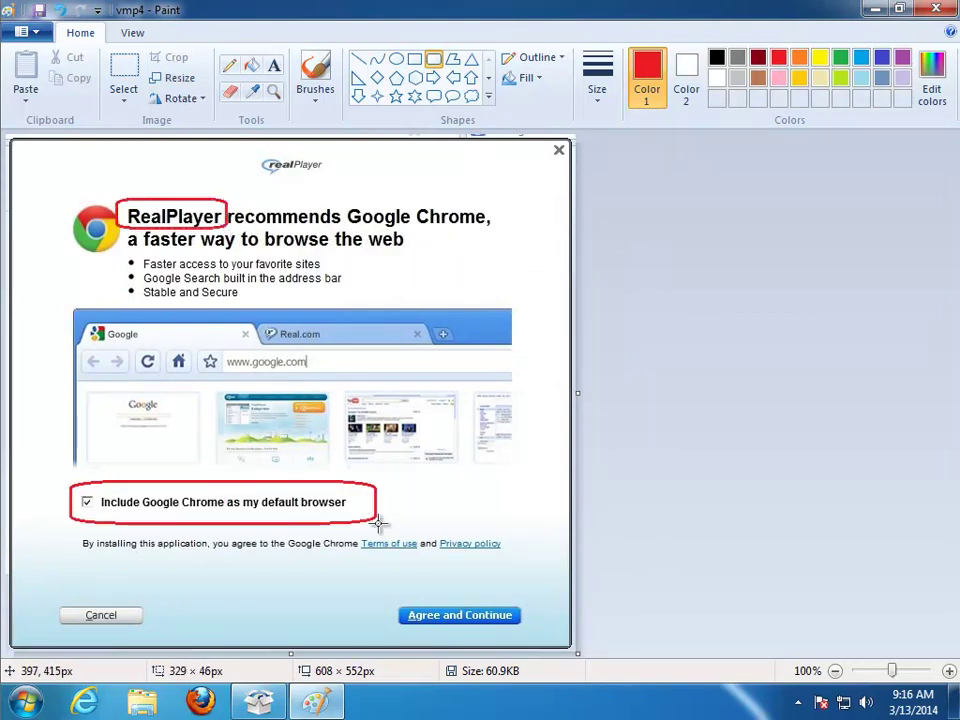
pyautogui.click(872, 10)
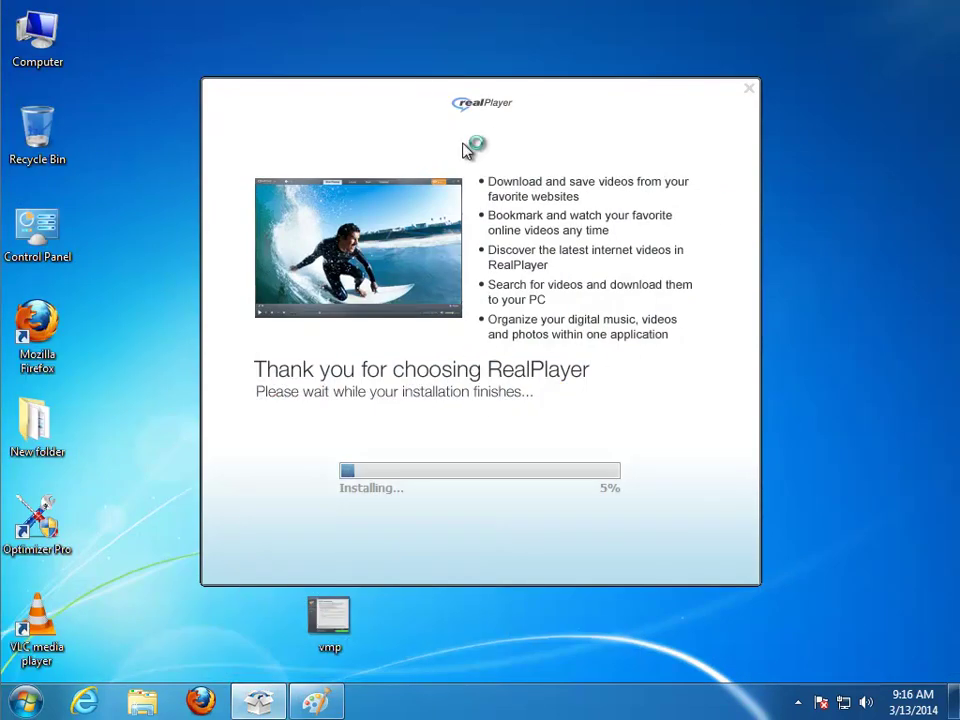
# Step: Open the file location of the Optimizer Pro desktop shortcut and go up to C:\Program Files (x86)
pyautogui.rightClick(22, 522)
pyautogui.click(152, 223)
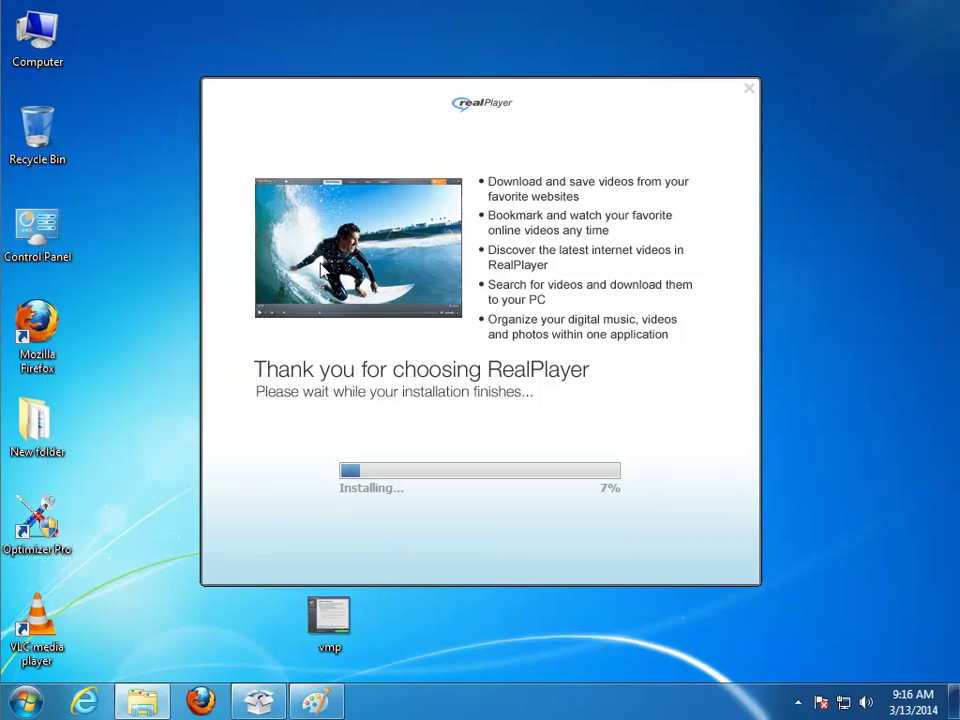
pyautogui.click(531, 114)
pyautogui.doubleClick(525, 117)
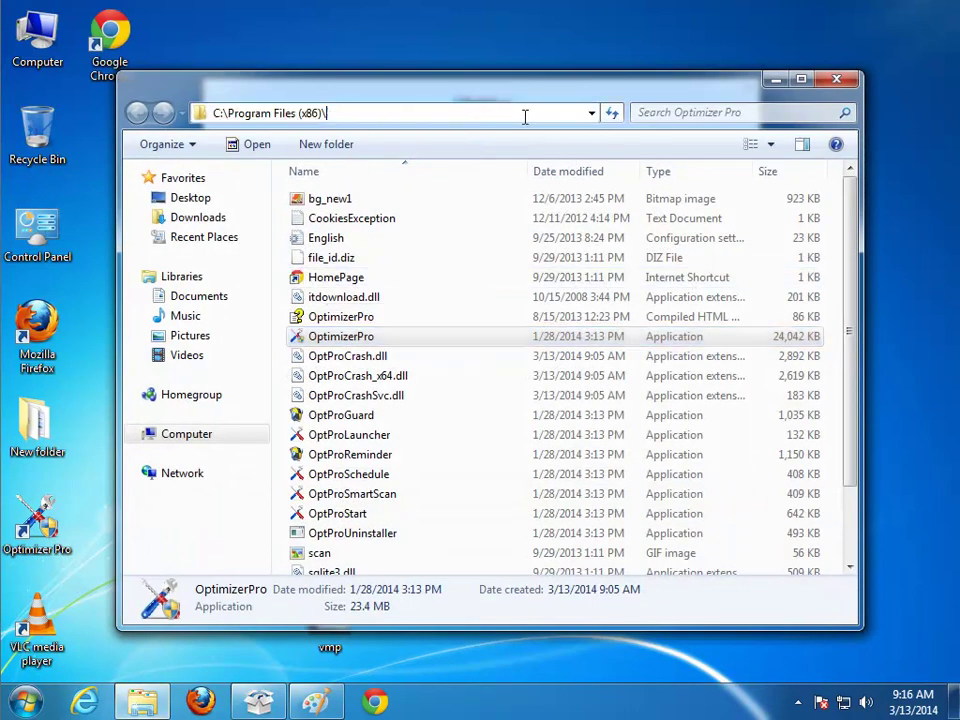
pyautogui.press('BackSpace')
pyautogui.press('Return')
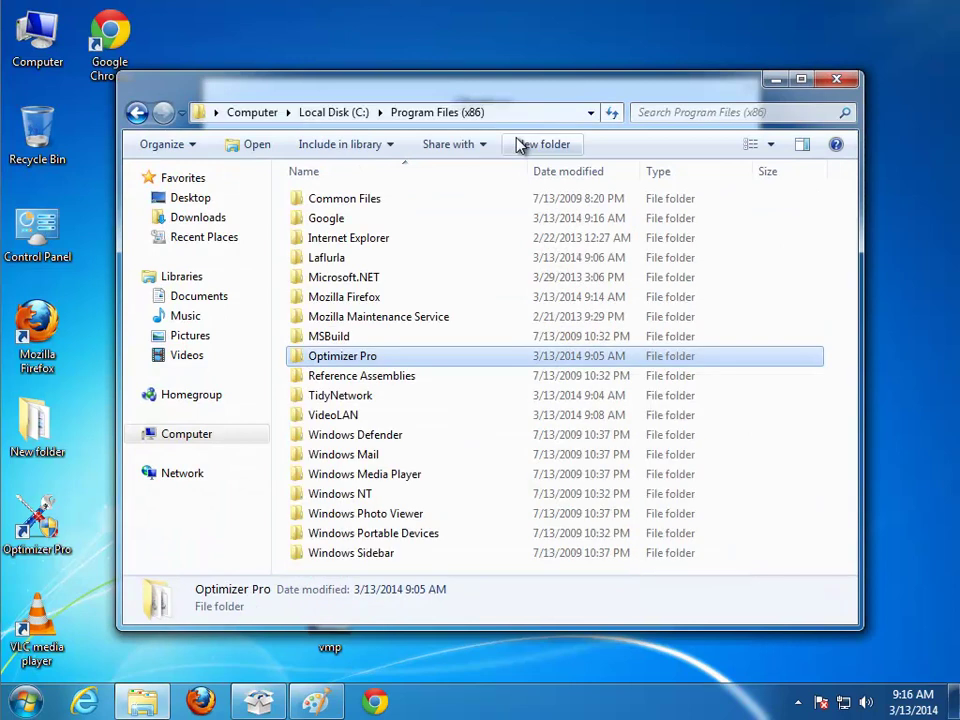
# Step: Sort the folders by date modified, newest first, and add Laflurla, VideoLAN, Google, TidyNetwork and Real to the selected Optimizer Pro folder
pyautogui.click(584, 172)
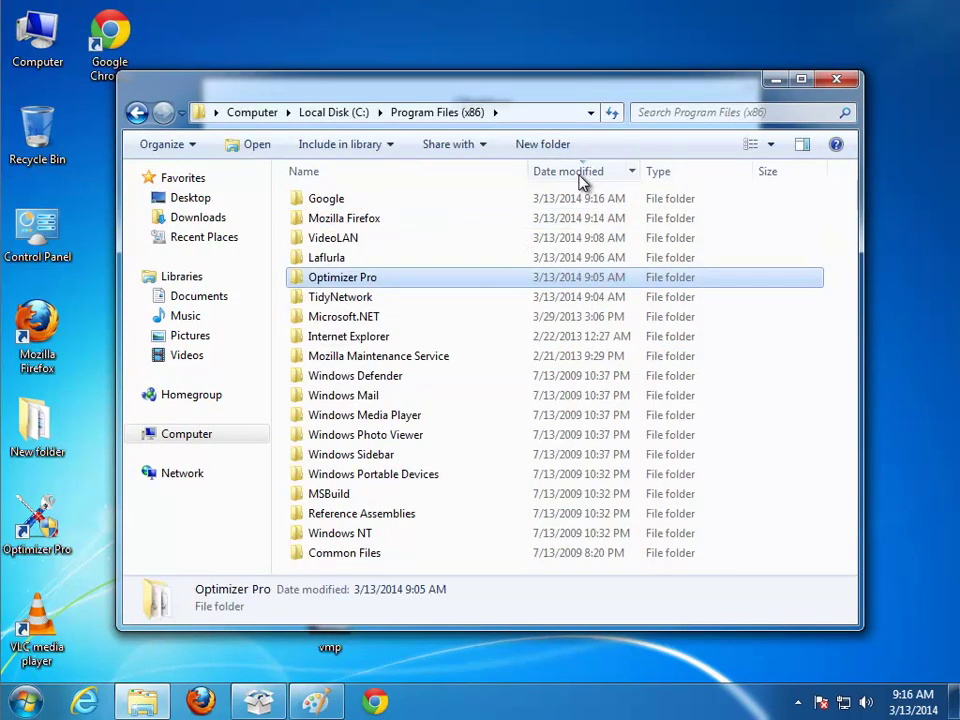
pyautogui.keyDown('ctrl'); pyautogui.click(340, 257); pyautogui.keyUp('ctrl')
pyautogui.keyDown('ctrl'); pyautogui.click(336, 239); pyautogui.keyUp('ctrl')
pyautogui.keyDown('ctrl'); pyautogui.click(322, 199); pyautogui.keyUp('ctrl')
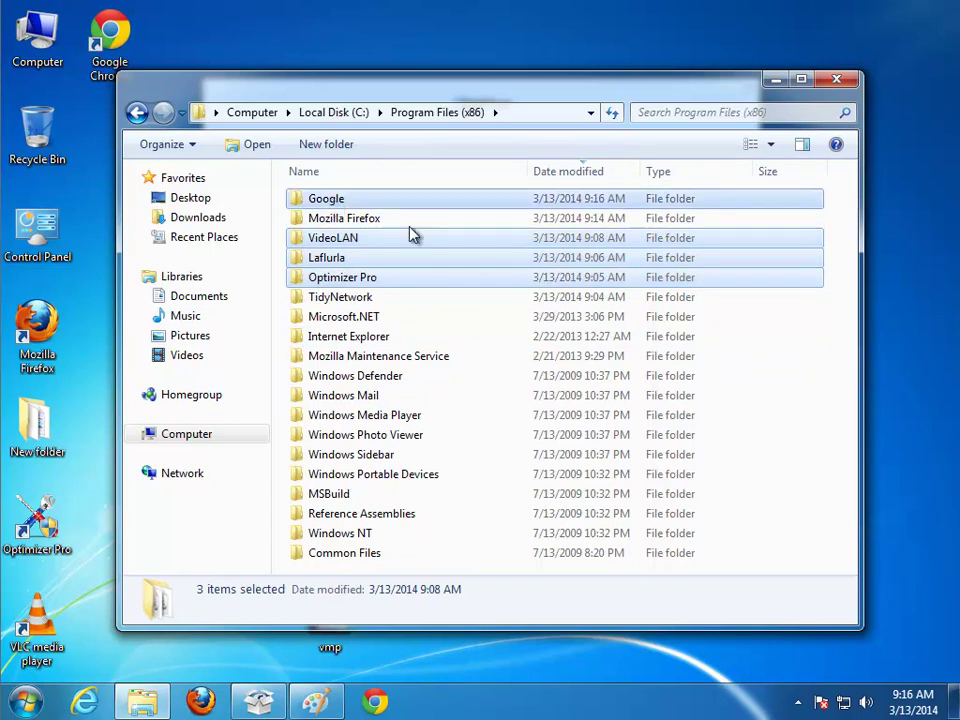
pyautogui.keyDown('ctrl'); pyautogui.click(345, 298); pyautogui.keyUp('ctrl')
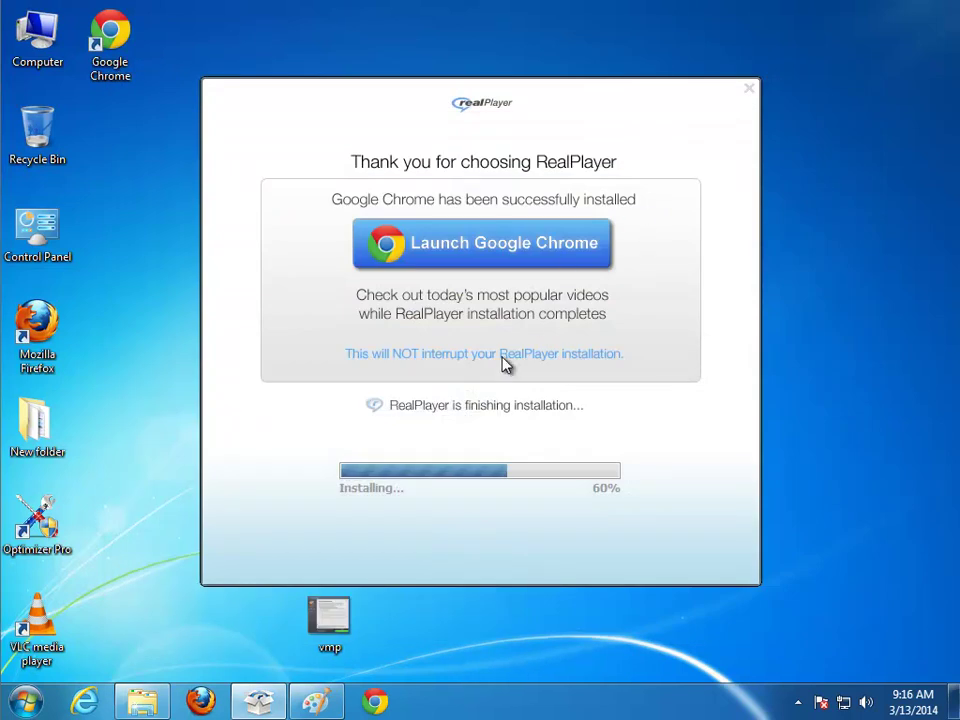
pyautogui.click(163, 705)
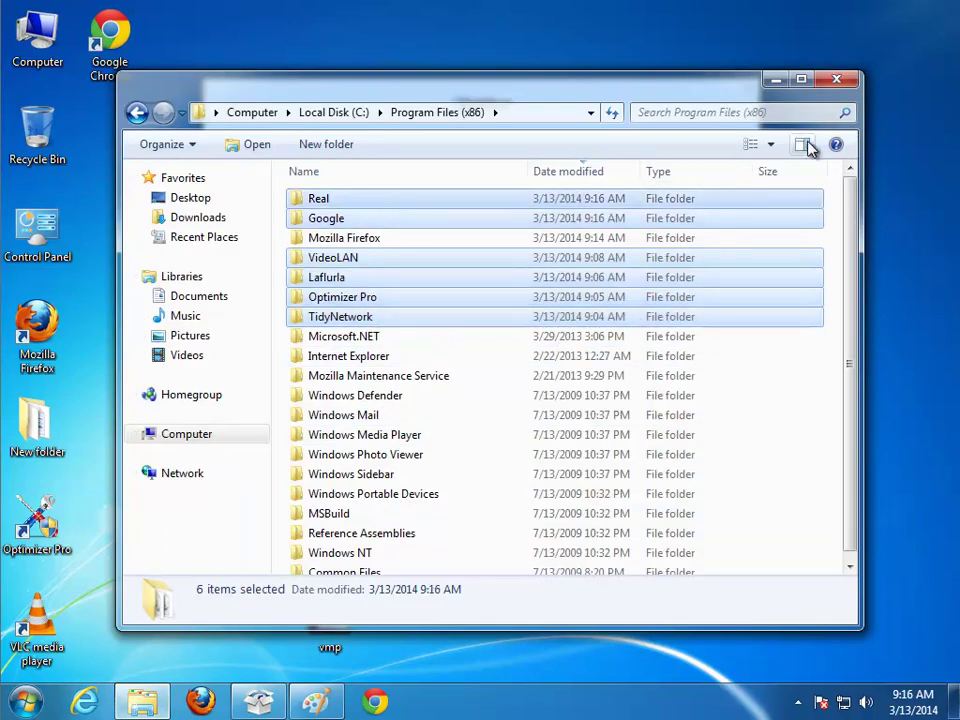
# Step: Try a larger icon view for the Program Files (x86) folders and return to the Details view
pyautogui.click(772, 145)
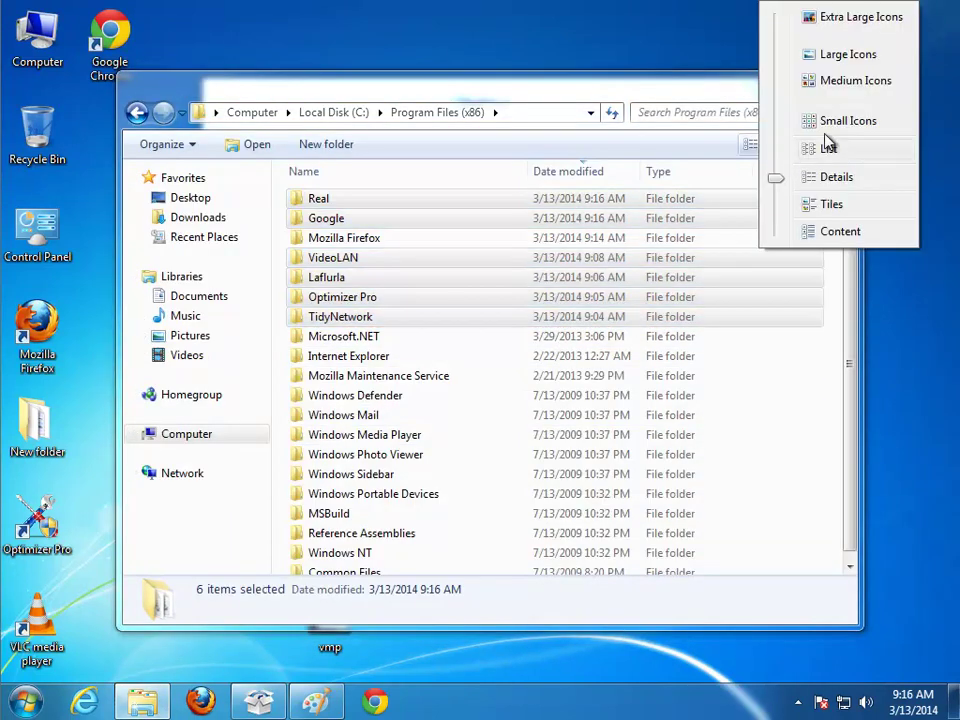
pyautogui.click(857, 70)
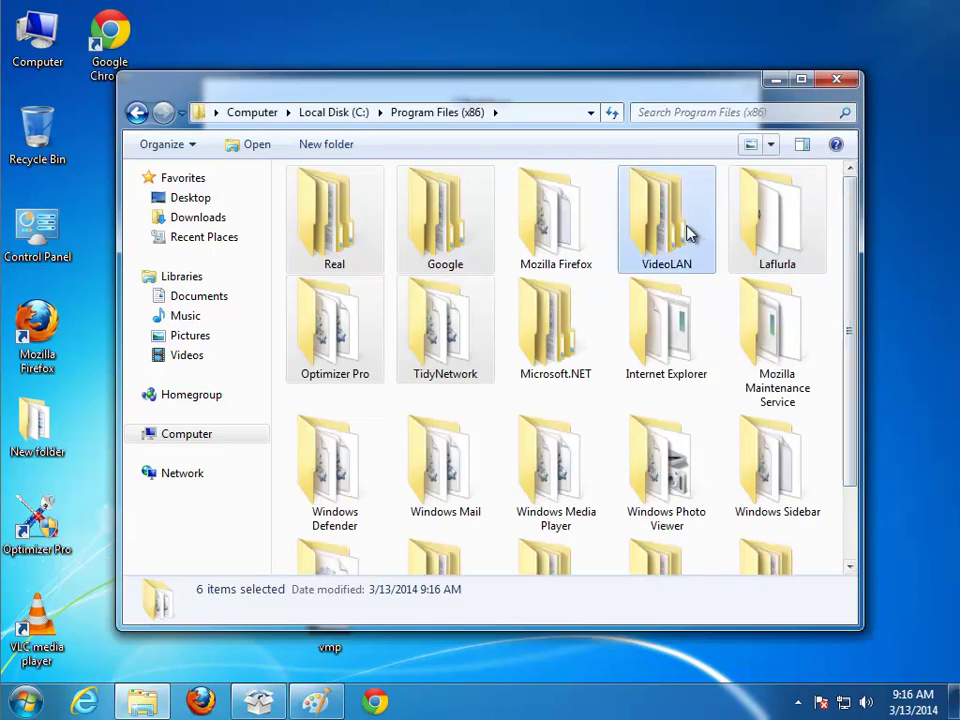
pyautogui.click(774, 146)
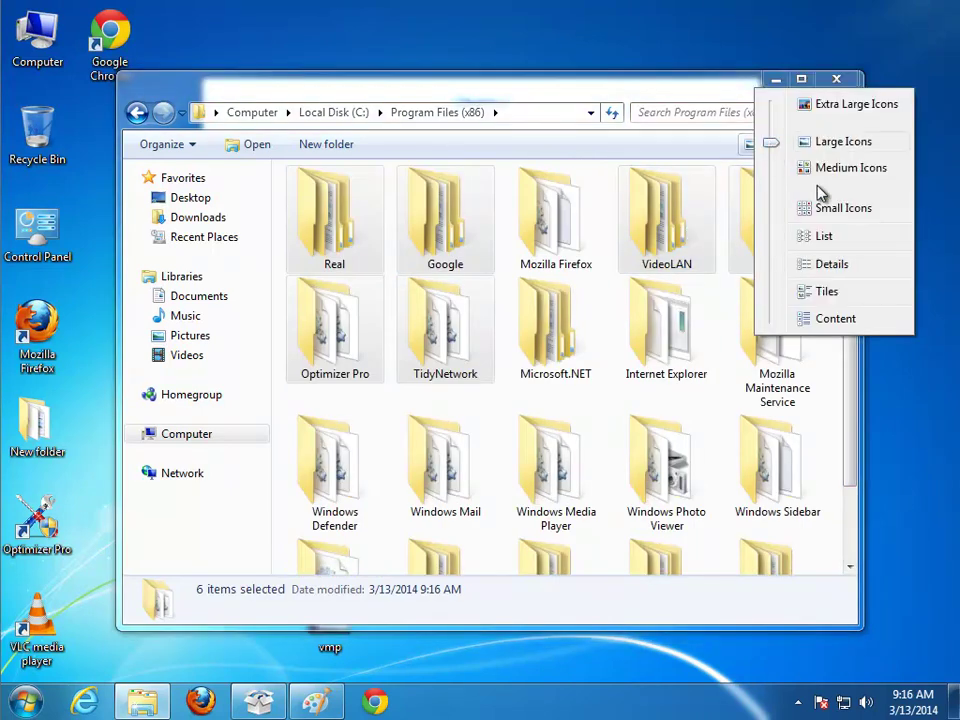
pyautogui.click(834, 266)
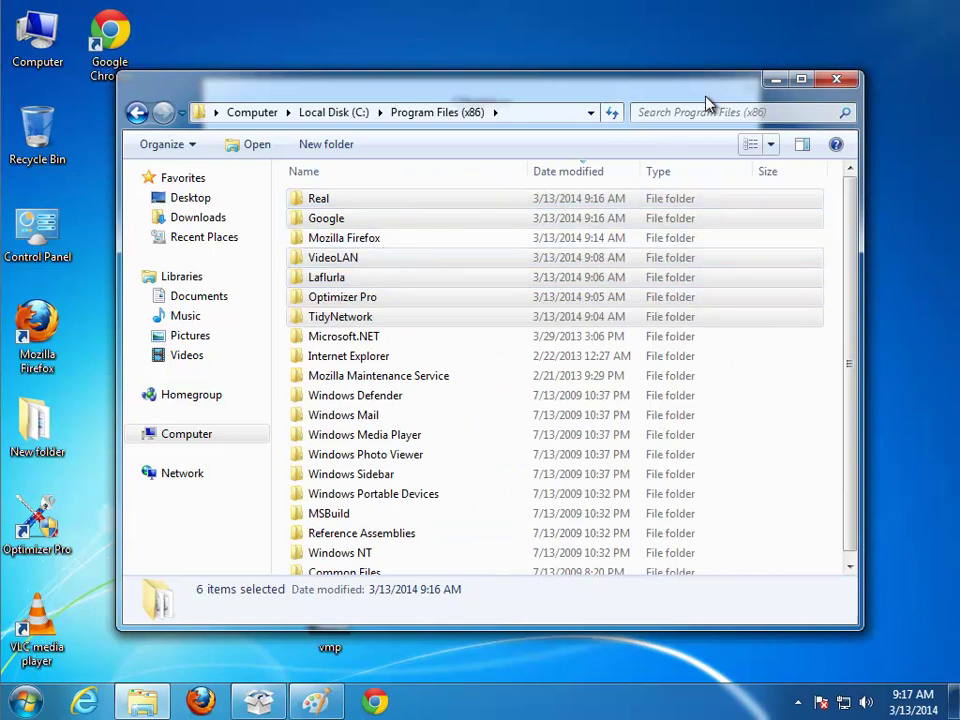
# Step: Highlight the Real, Google, VideoLAN, Laflurla, Optimizer Pro and TidyNetwork folders together, and minimize the folder window
pyautogui.click(380, 202)
pyautogui.keyDown('ctrl'); pyautogui.click(370, 220); pyautogui.keyUp('ctrl')
pyautogui.keyDown('ctrl'); pyautogui.click(345, 258); pyautogui.keyUp('ctrl')
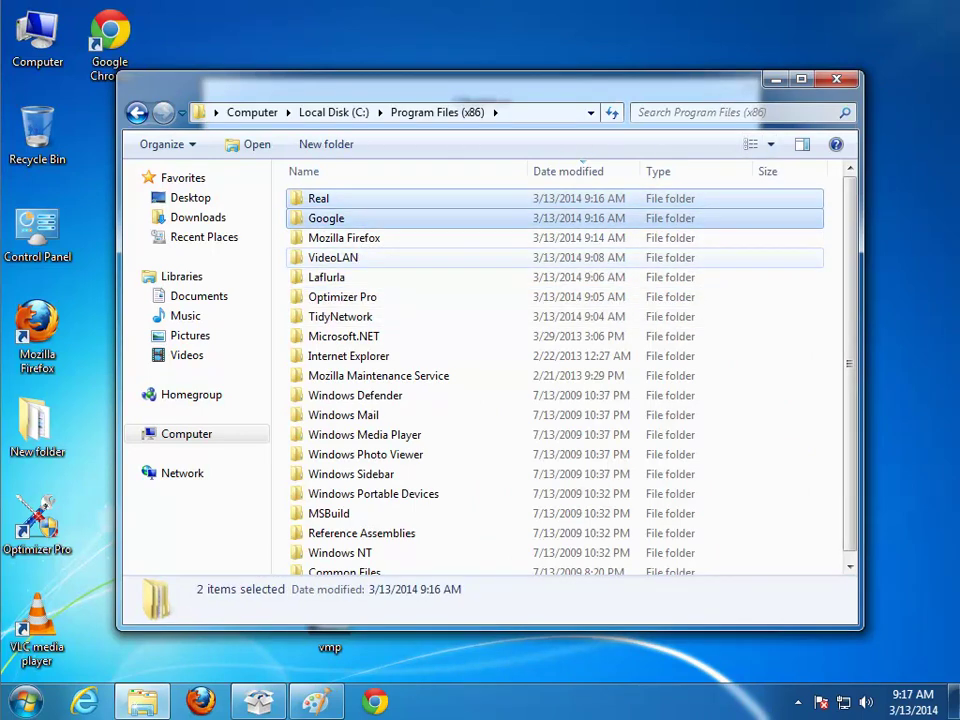
pyautogui.keyDown('ctrl'); pyautogui.click(356, 280); pyautogui.keyUp('ctrl')
pyautogui.keyDown('ctrl'); pyautogui.click(352, 298); pyautogui.keyUp('ctrl')
pyautogui.keyDown('ctrl'); pyautogui.click(347, 317); pyautogui.keyUp('ctrl')
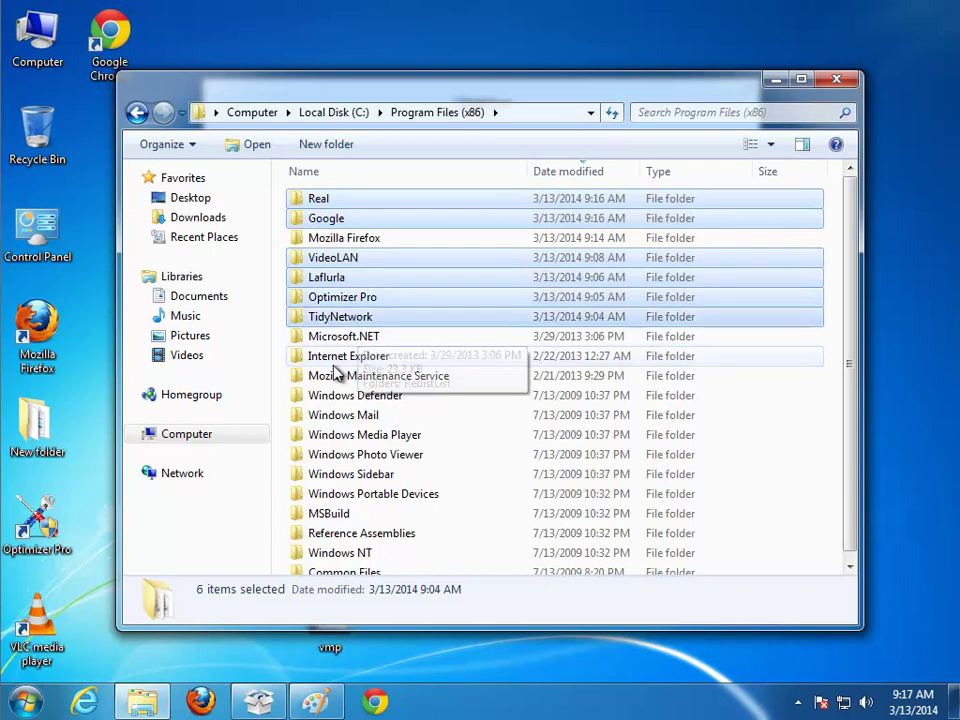
pyautogui.click(777, 81)
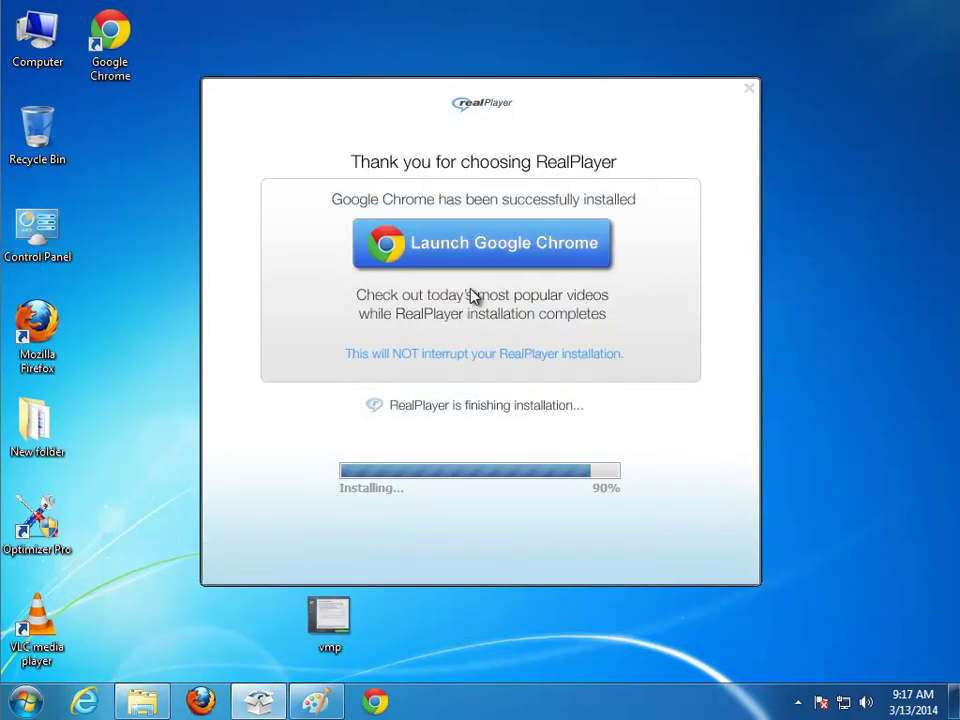
# Step: Switch to Firefox, decline making it the default browser, review its installed extensions, and minimize it
pyautogui.click(200, 700)
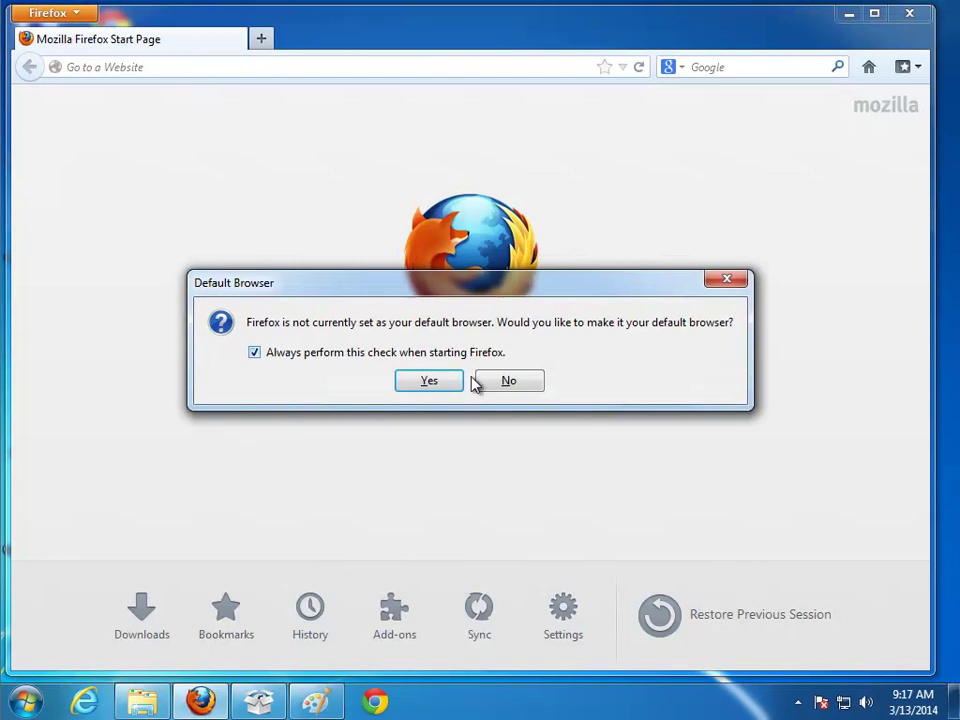
pyautogui.click(532, 387)
pyautogui.click(70, 16)
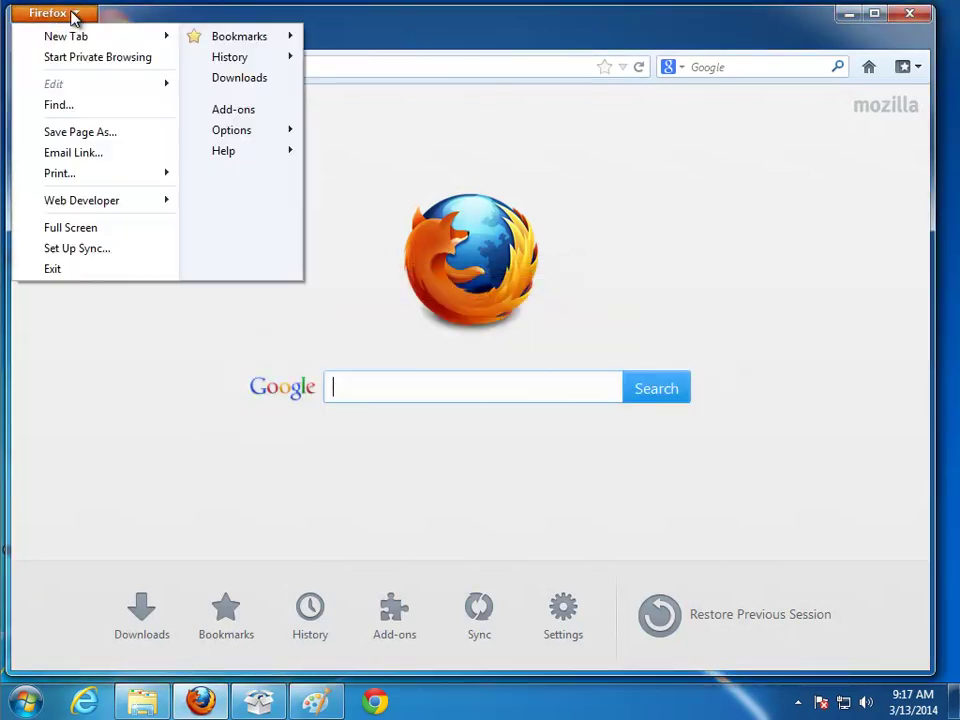
pyautogui.click(224, 112)
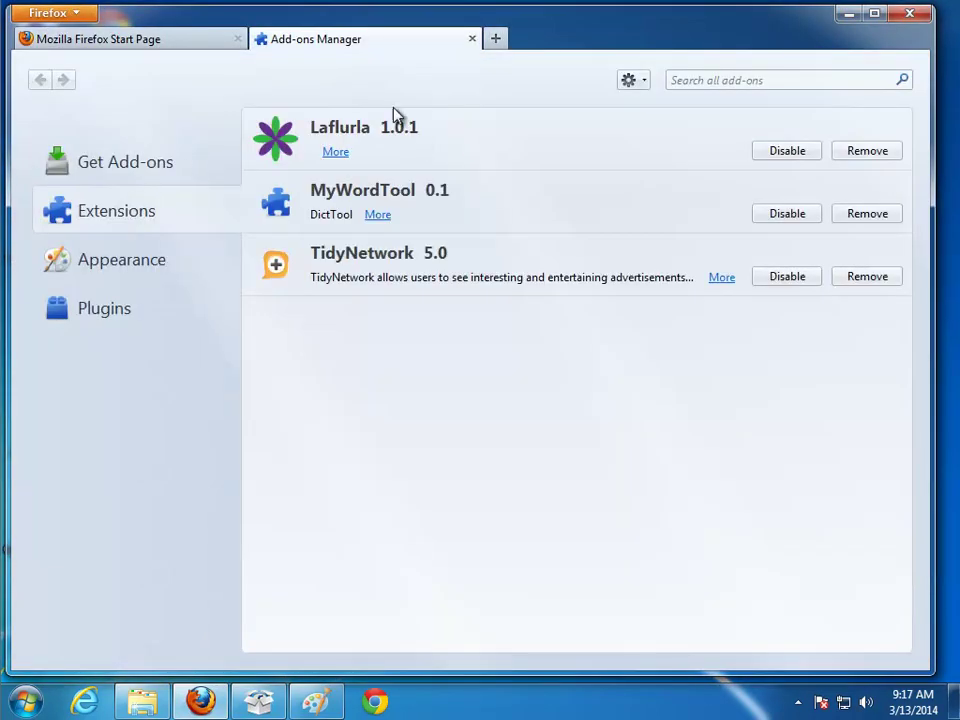
pyautogui.click(841, 13)
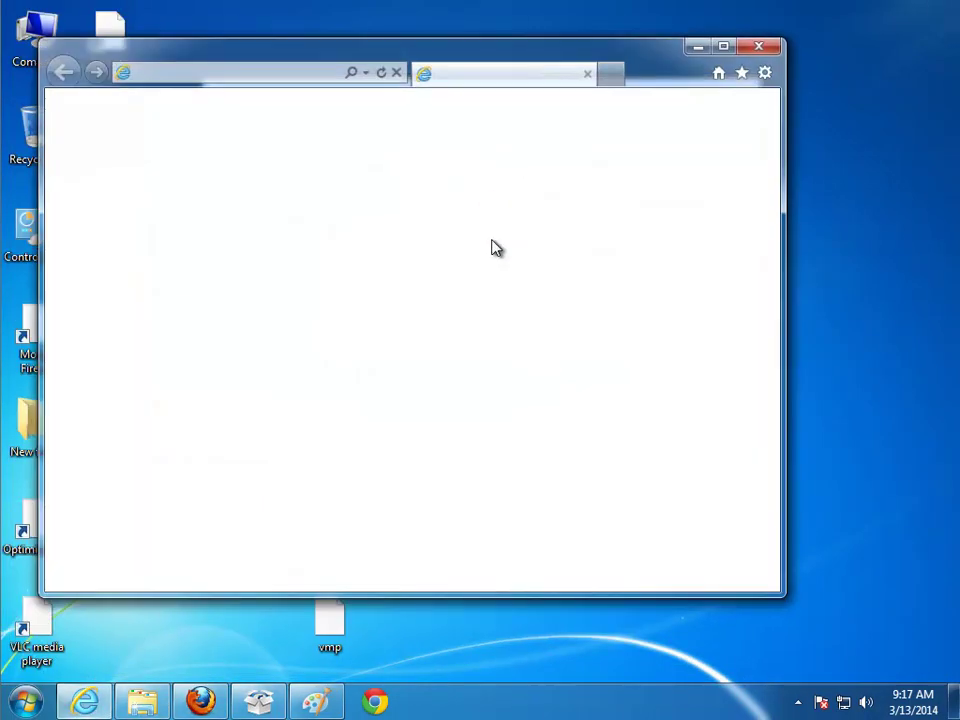
# Step: Enable the Laflurla, MyWordTool and RealNetworks Download and Record Plugin add-ons in Internet Explorer
pyautogui.click(626, 450)
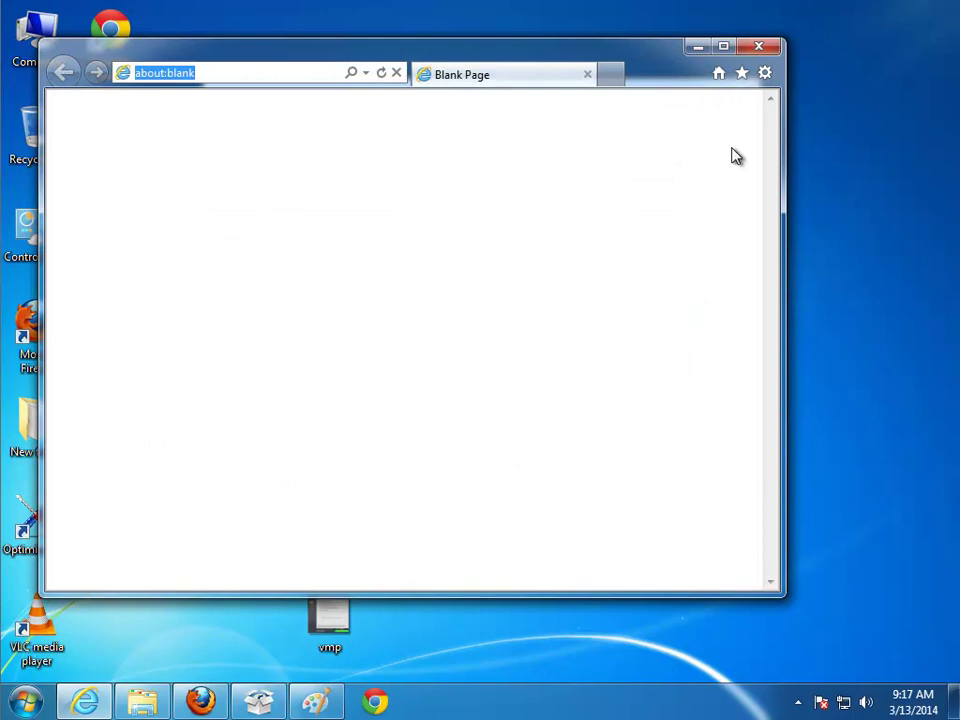
pyautogui.click(764, 78)
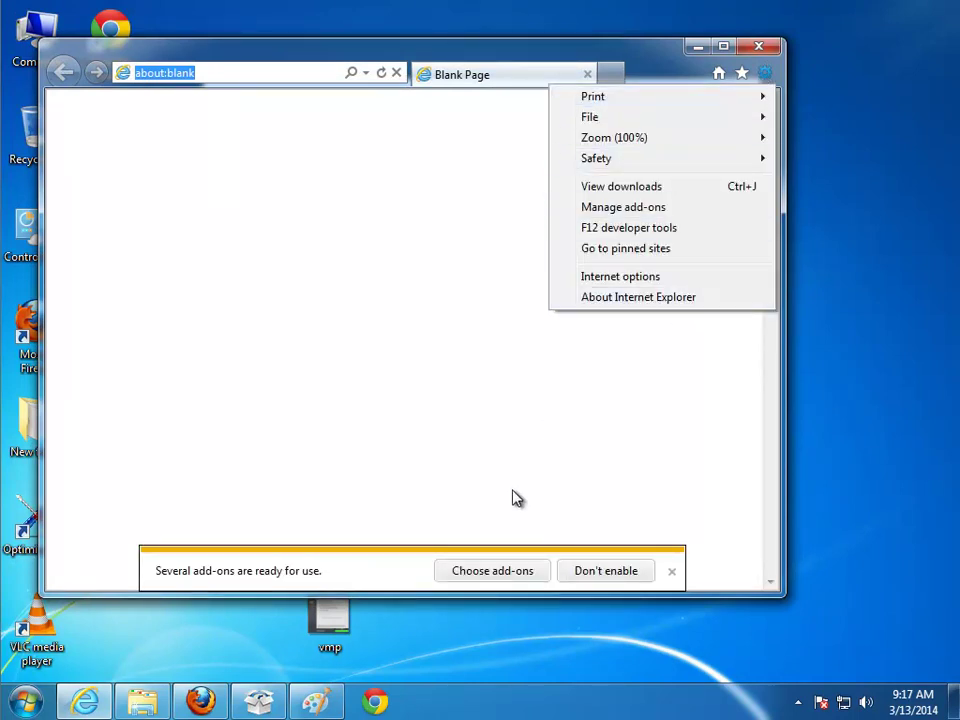
pyautogui.click(473, 585)
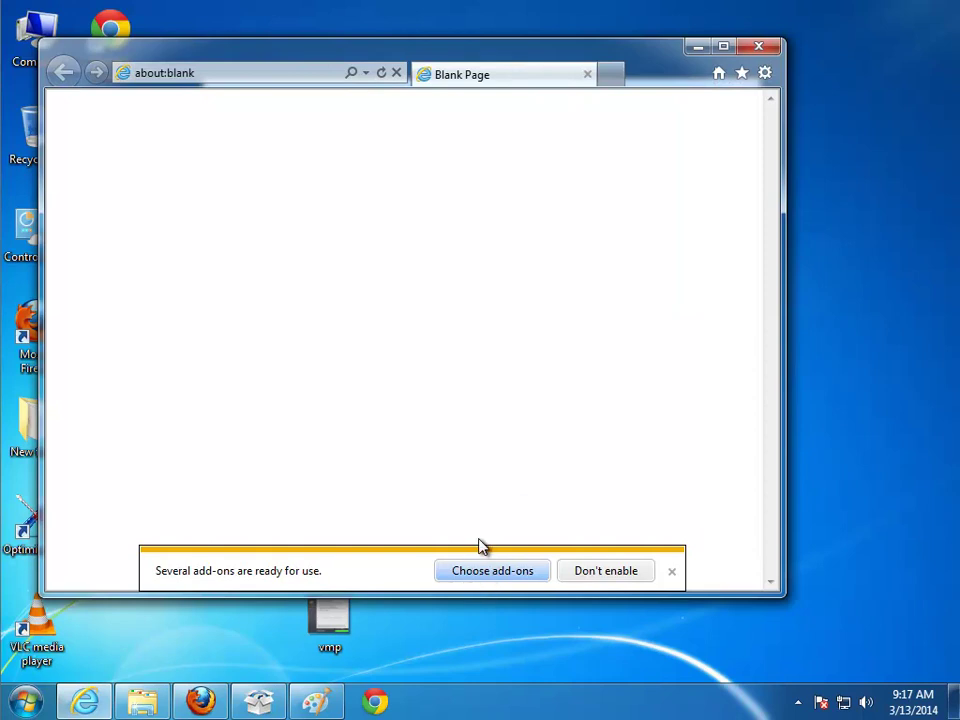
pyautogui.click(481, 559)
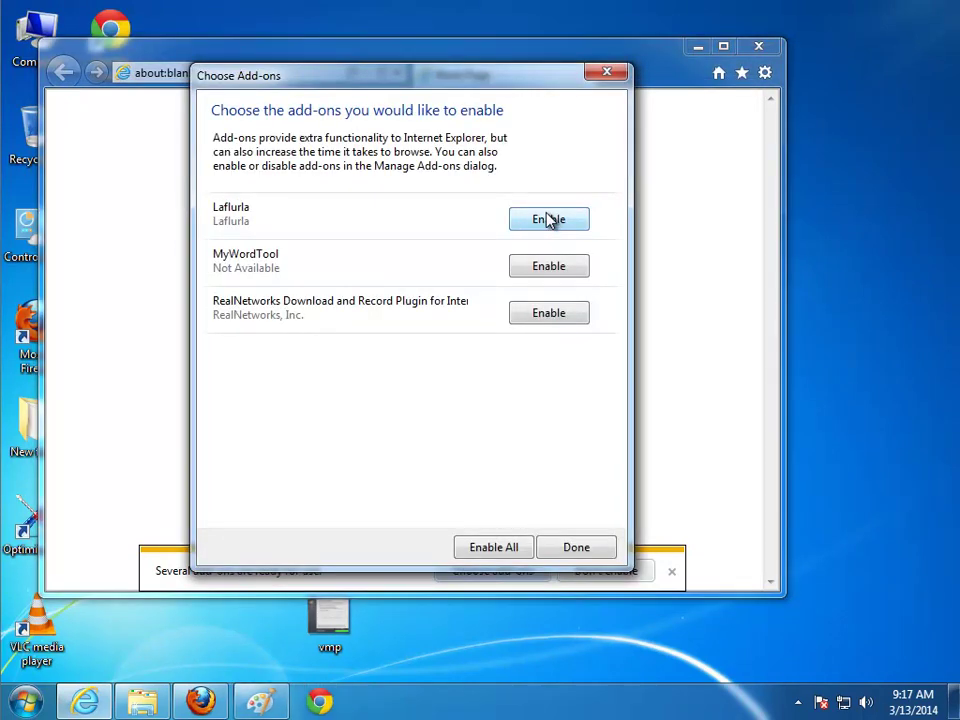
pyautogui.click(547, 318)
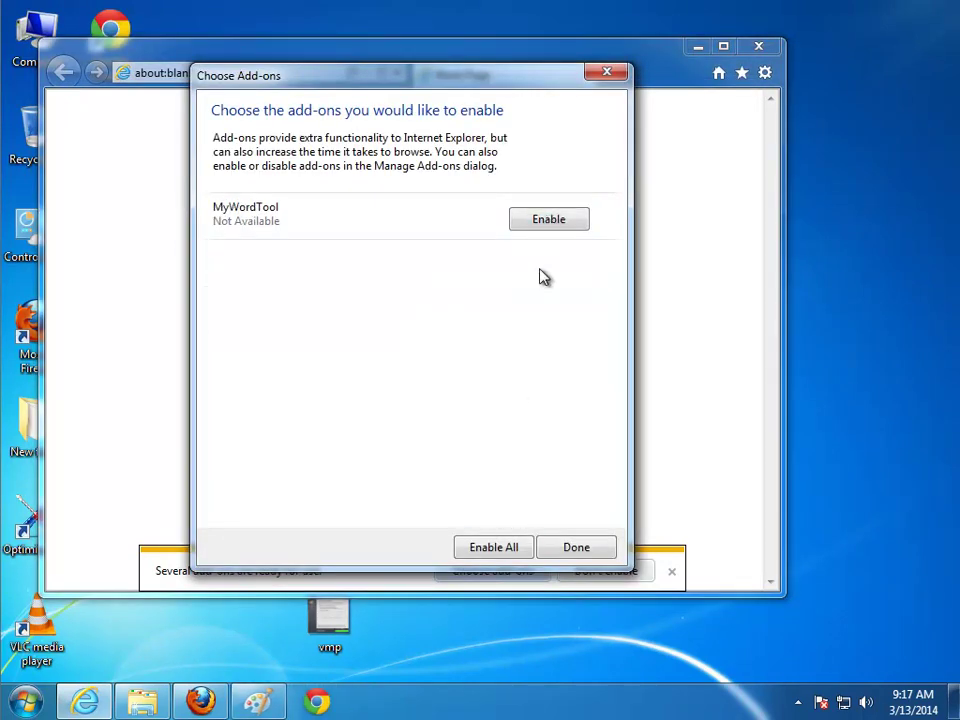
pyautogui.click(590, 553)
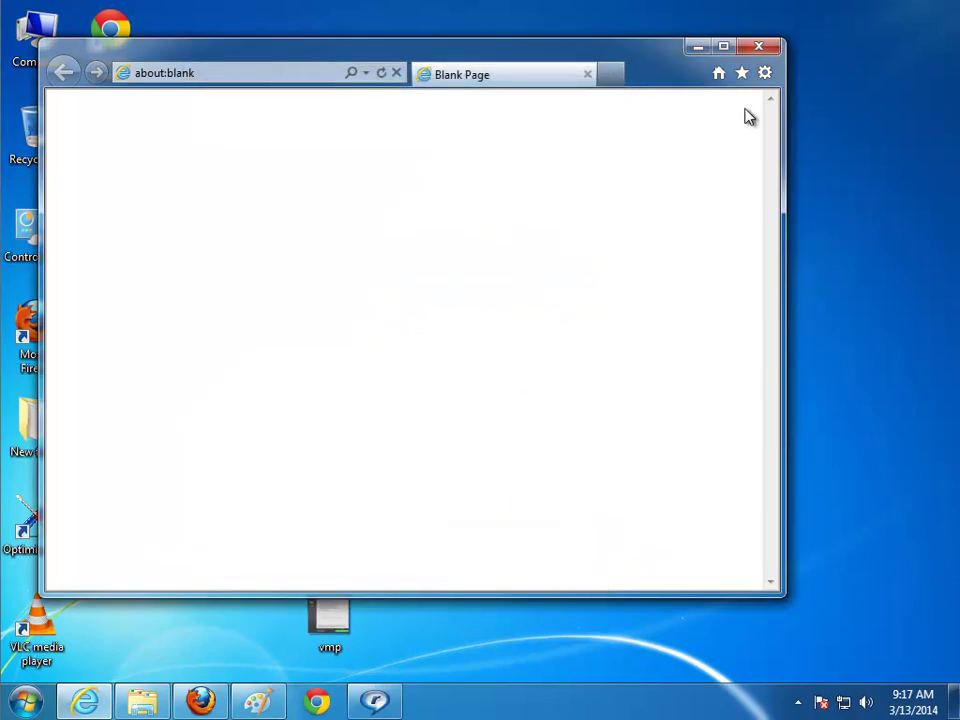
# Step: Open the add-on manager through Internet Explorer's program options, closing the RealPlayer window behind it
pyautogui.click(764, 74)
pyautogui.click(713, 282)
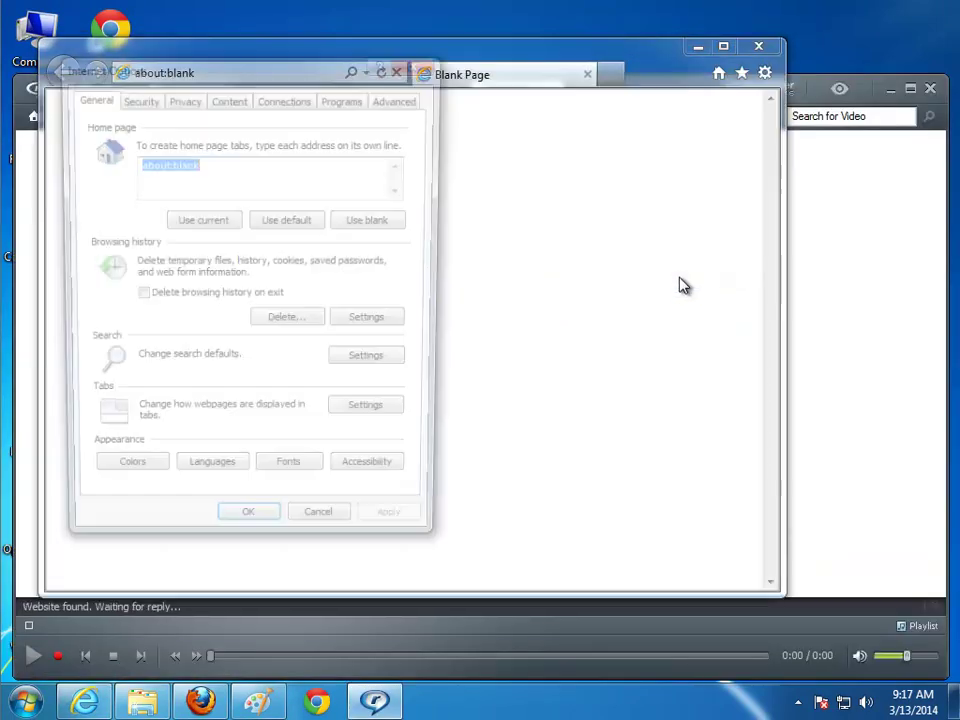
pyautogui.click(355, 97)
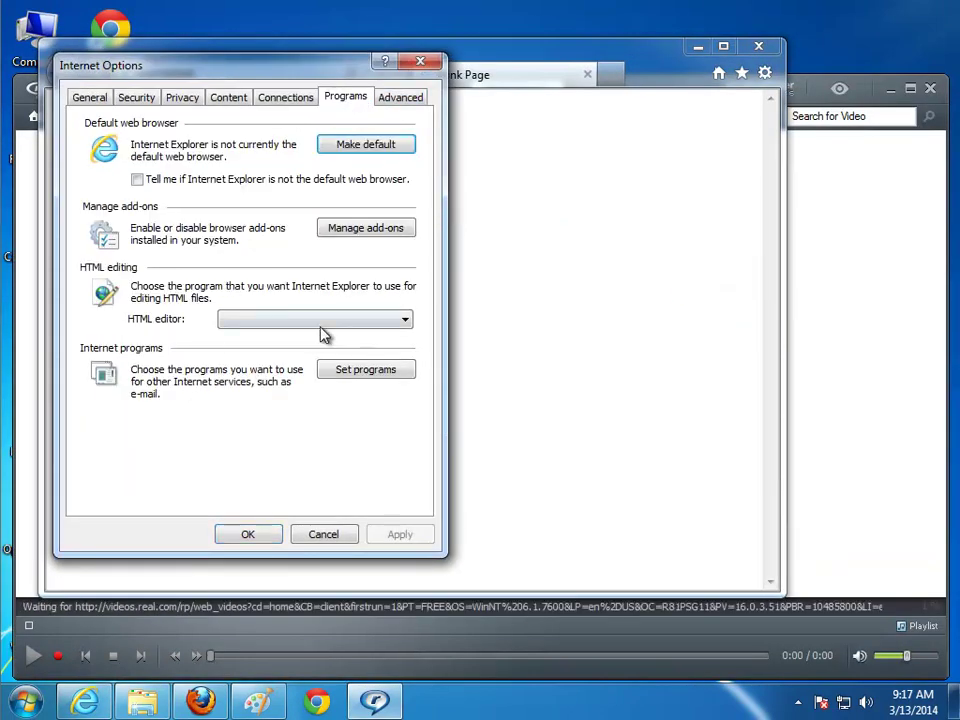
pyautogui.click(929, 89)
pyautogui.click(325, 232)
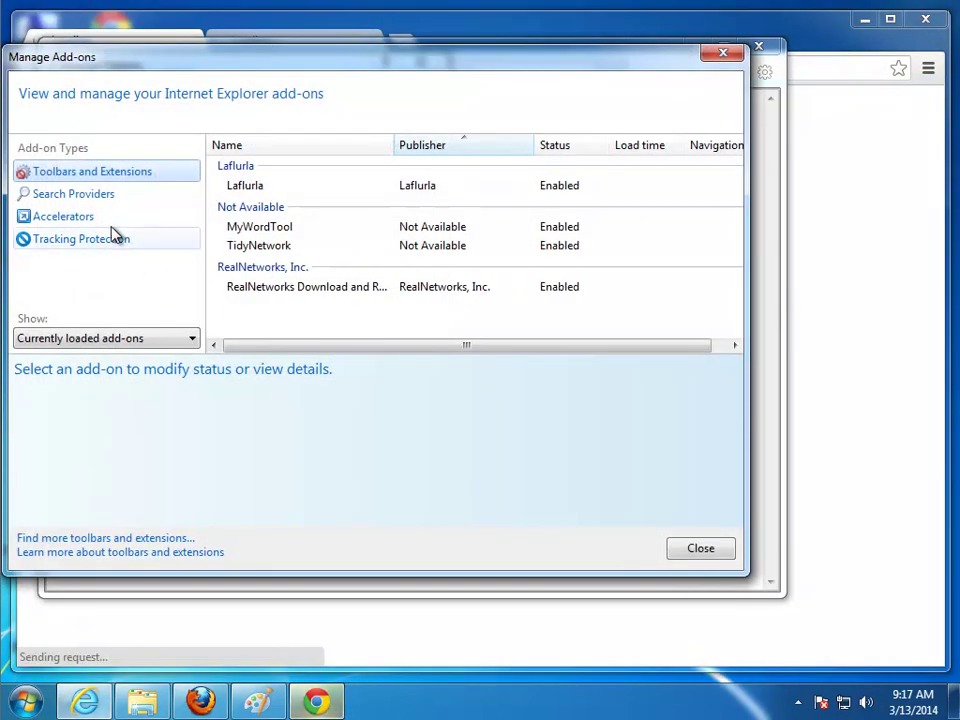
# Step: Inspect the Laflurla, MyWordTool, TidyNetwork and RealNetworks add-ons, and check the search providers
pyautogui.click(264, 188)
pyautogui.click(265, 228)
pyautogui.click(265, 246)
pyautogui.click(279, 287)
pyautogui.click(80, 196)
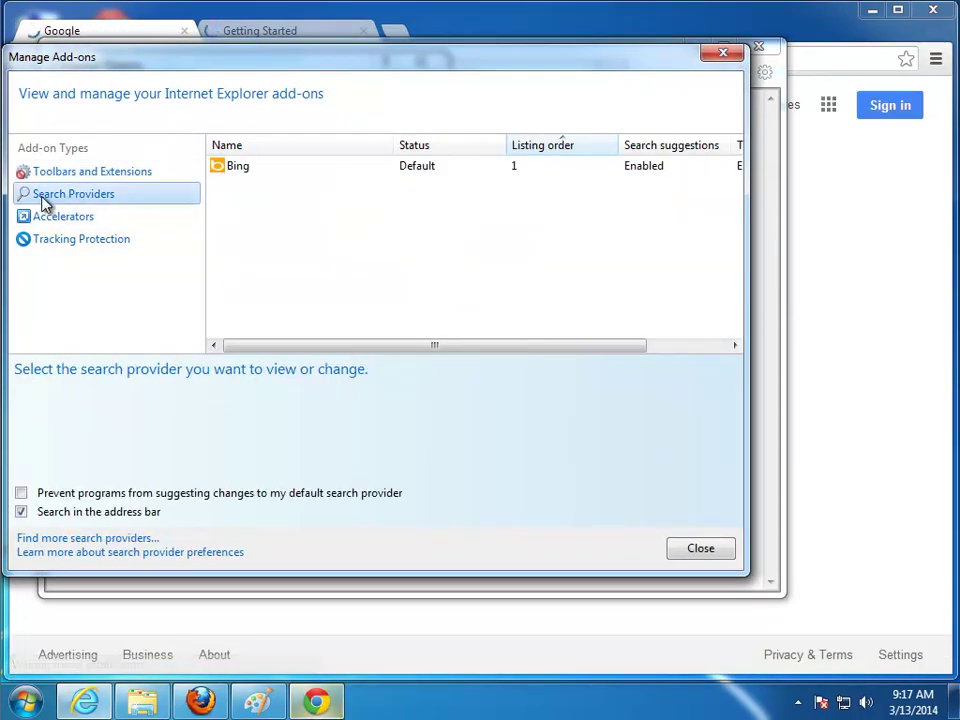
# Step: Close the add-on manager and Internet Options, and quit Internet Explorer and Google Chrome
pyautogui.click(724, 50)
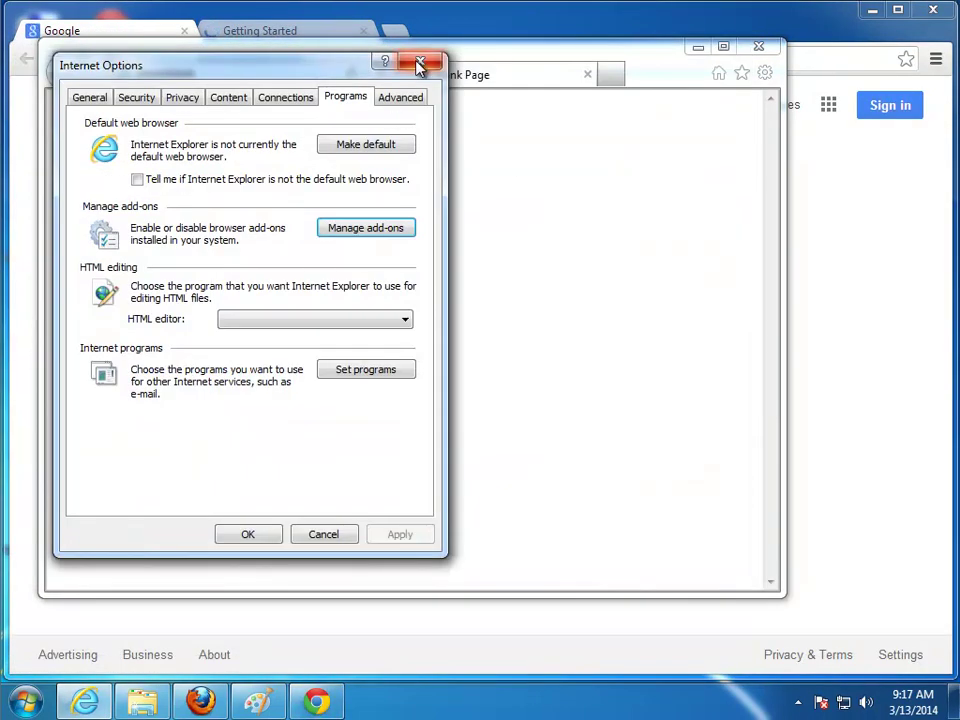
pyautogui.click(420, 64)
pyautogui.click(758, 46)
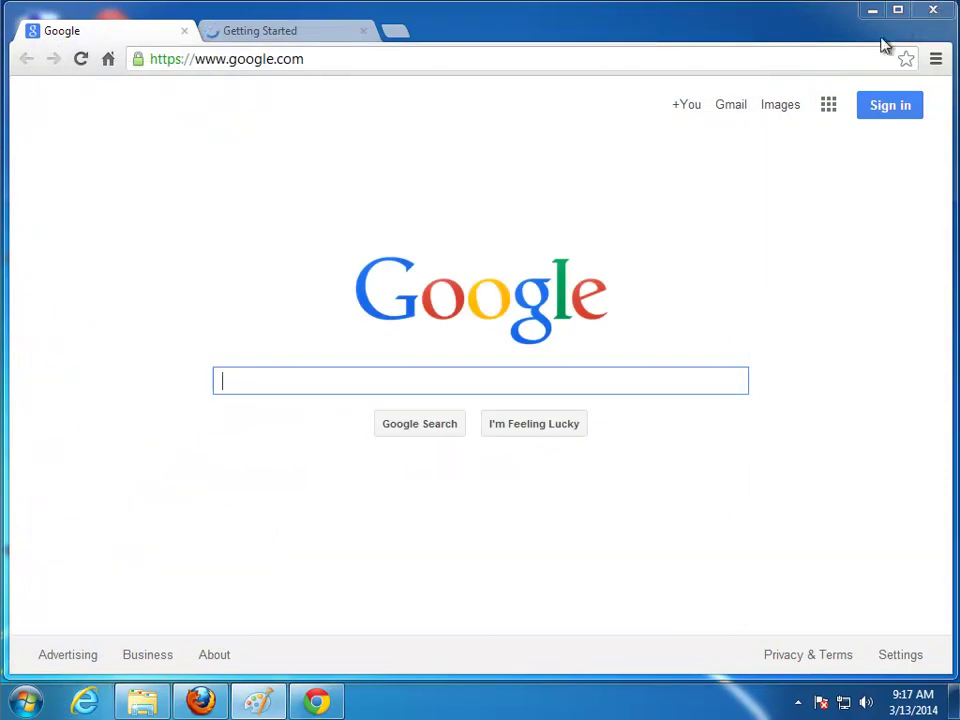
pyautogui.click(932, 10)
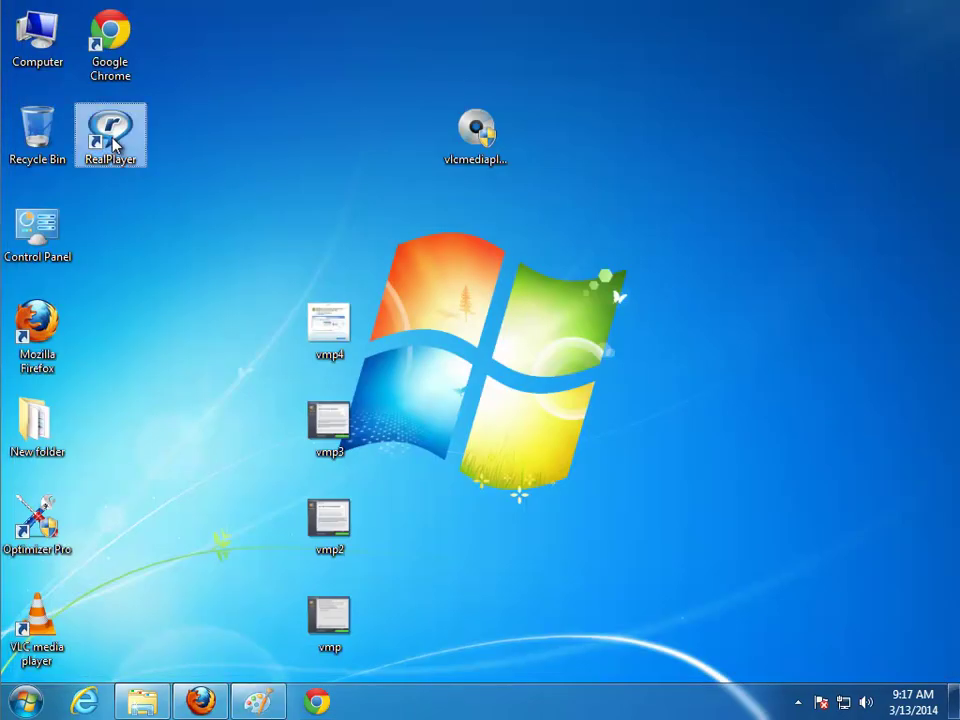
# Step: Highlight the RealPlayer and Google Chrome desktop shortcuts, and display the list of all installed programs
pyautogui.click(128, 168)
pyautogui.keyDown('ctrl'); pyautogui.click(117, 73); pyautogui.keyUp('ctrl')
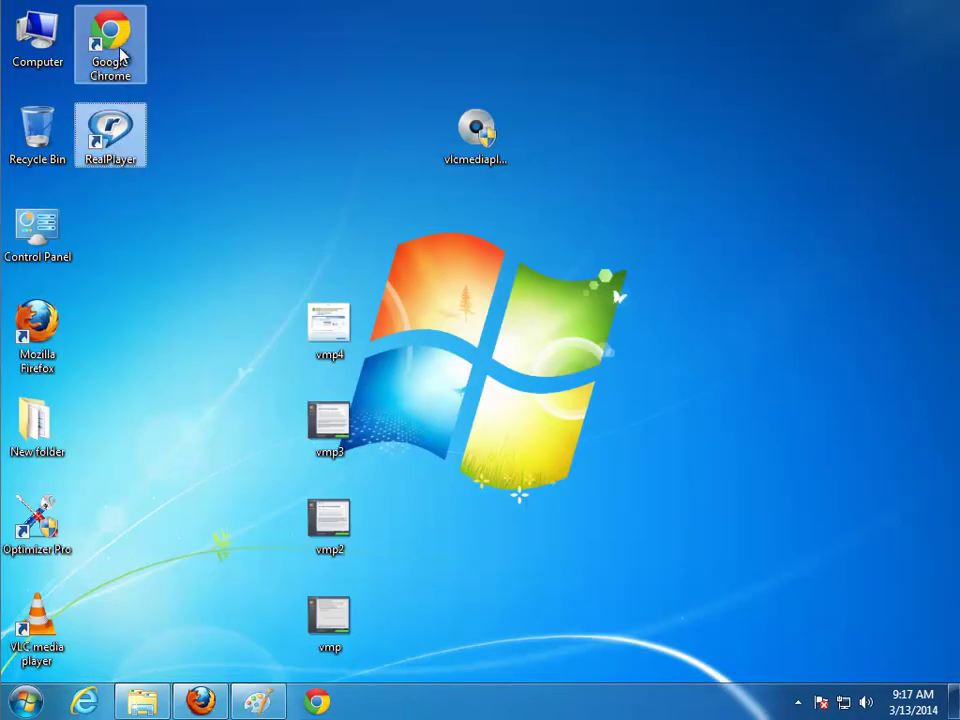
pyautogui.click(26, 701)
pyautogui.click(84, 620)
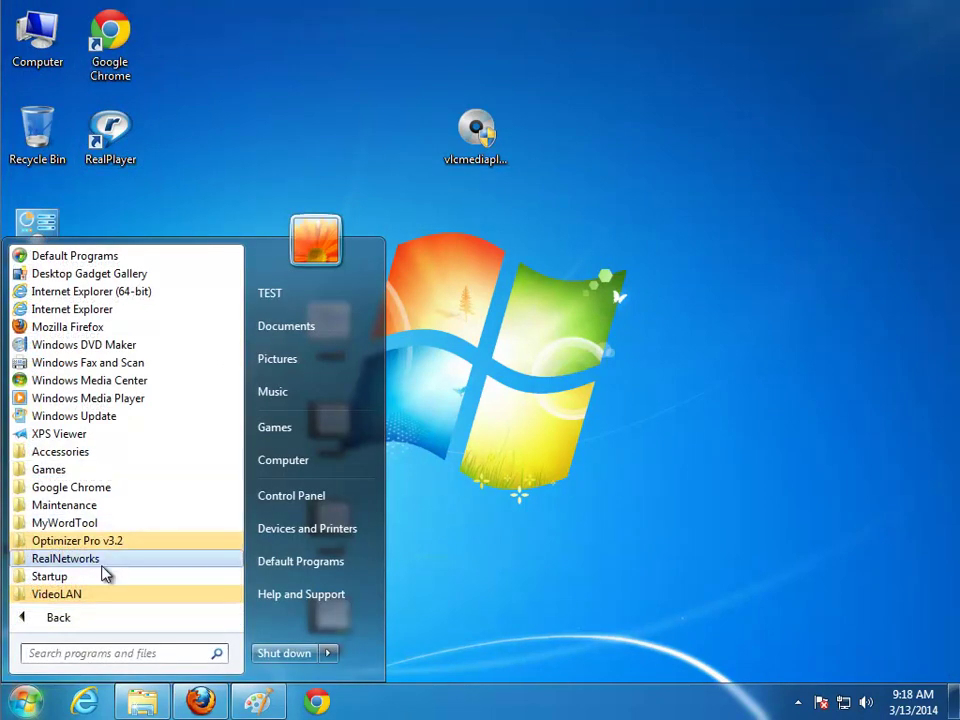
# Step: Open the Uninstall page from the VideoLAN program folder, allow its blocked content, and close the page
pyautogui.click(93, 598)
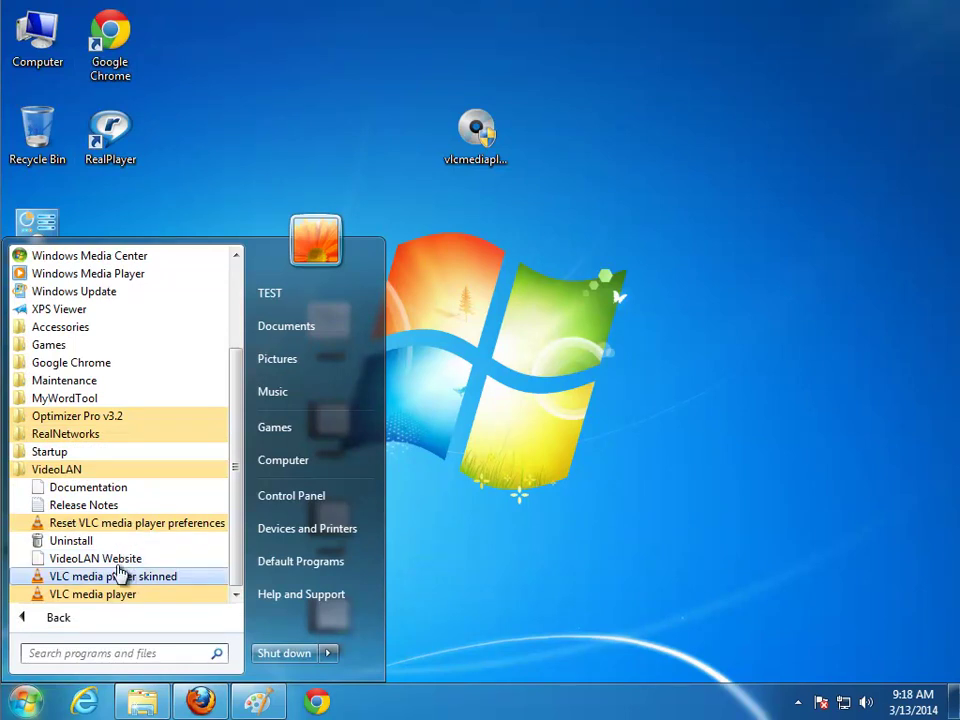
pyautogui.click(72, 541)
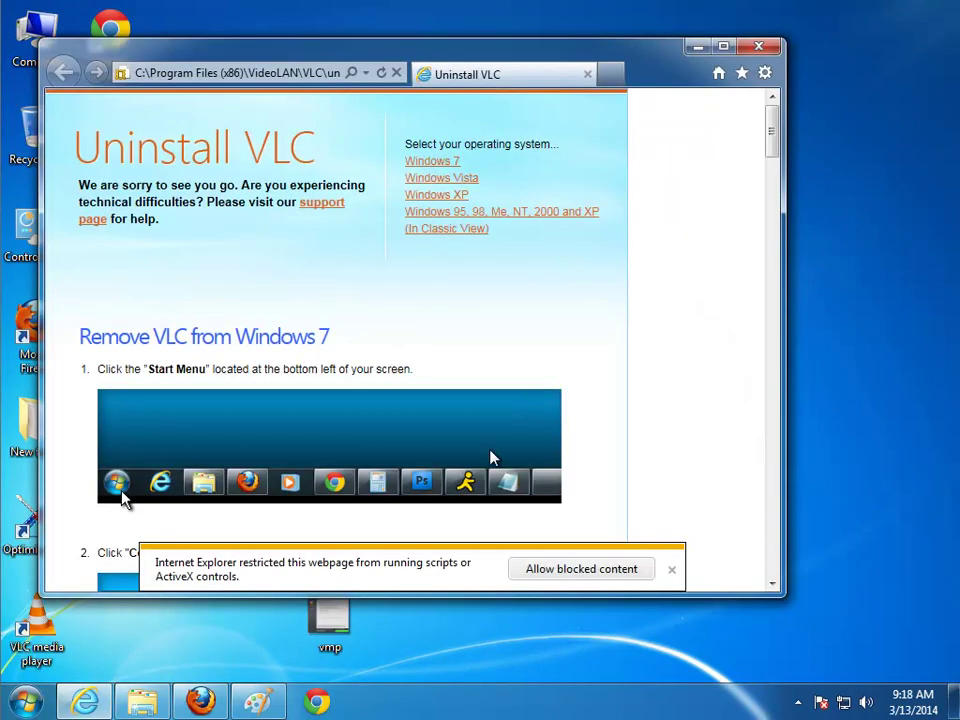
pyautogui.click(533, 570)
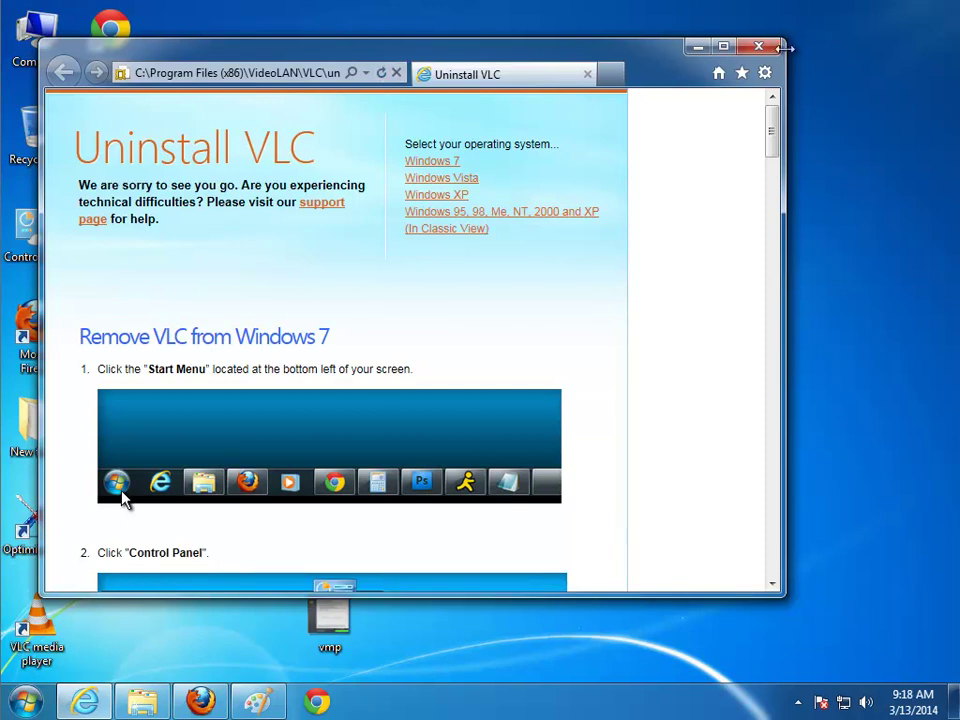
pyautogui.click(760, 47)
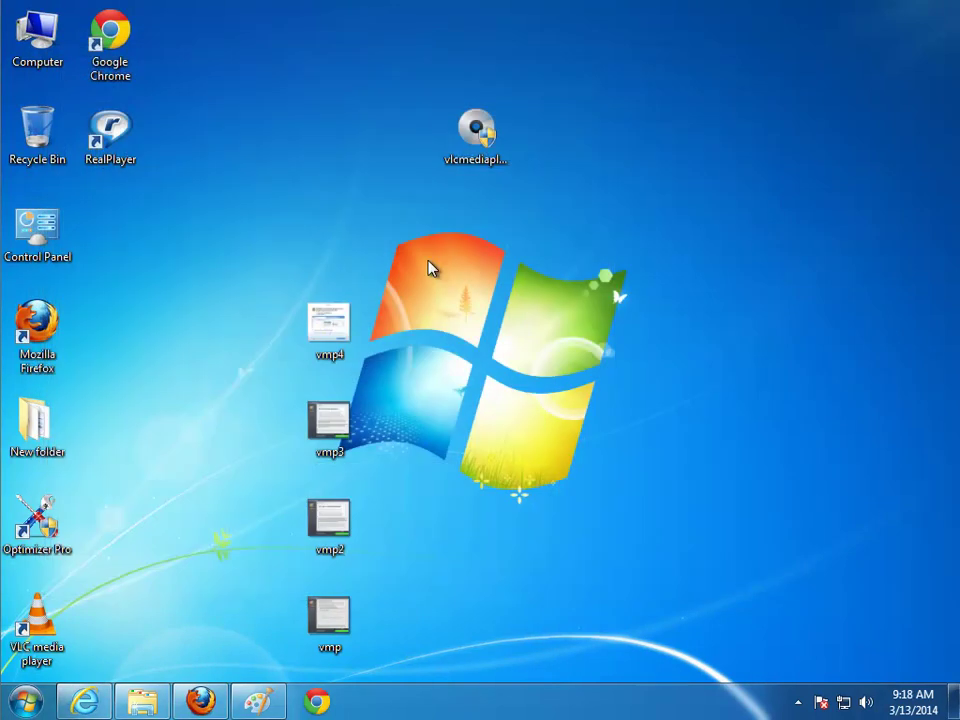
# Step: Open the Control Panel's list of uninstallable programs and sort it by installation date, newest first
pyautogui.click(27, 700)
pyautogui.click(72, 615)
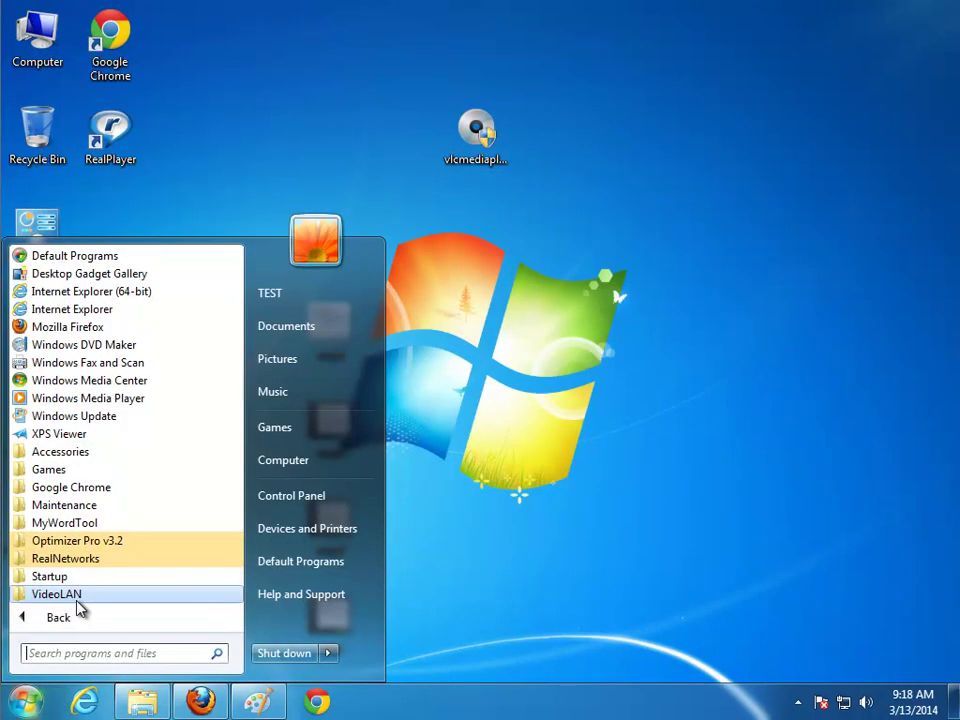
pyautogui.click(364, 491)
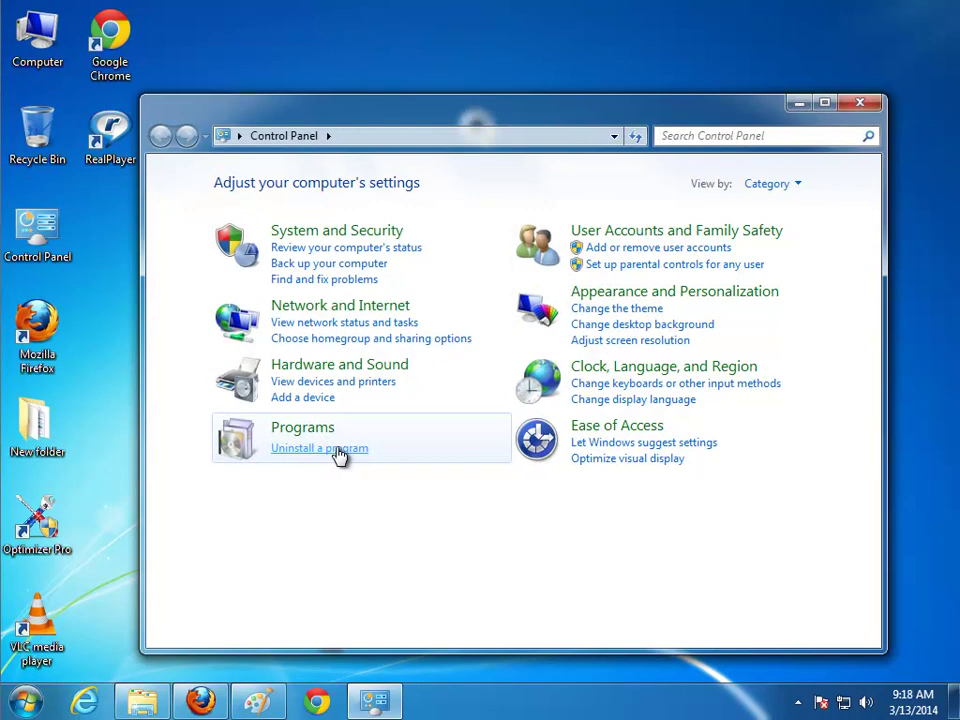
pyautogui.click(340, 449)
pyautogui.click(672, 276)
pyautogui.click(676, 280)
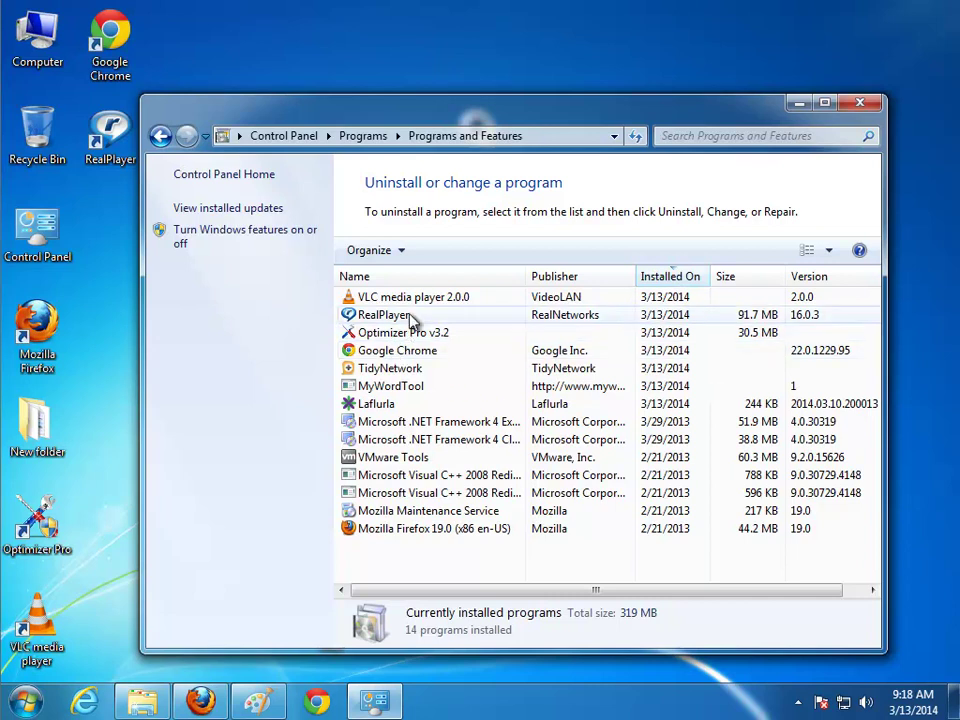
# Step: Uninstall VLC media player 2.0.0 using English, including its preferences and cache, with the removal details shown
pyautogui.click(420, 299)
pyautogui.click(466, 250)
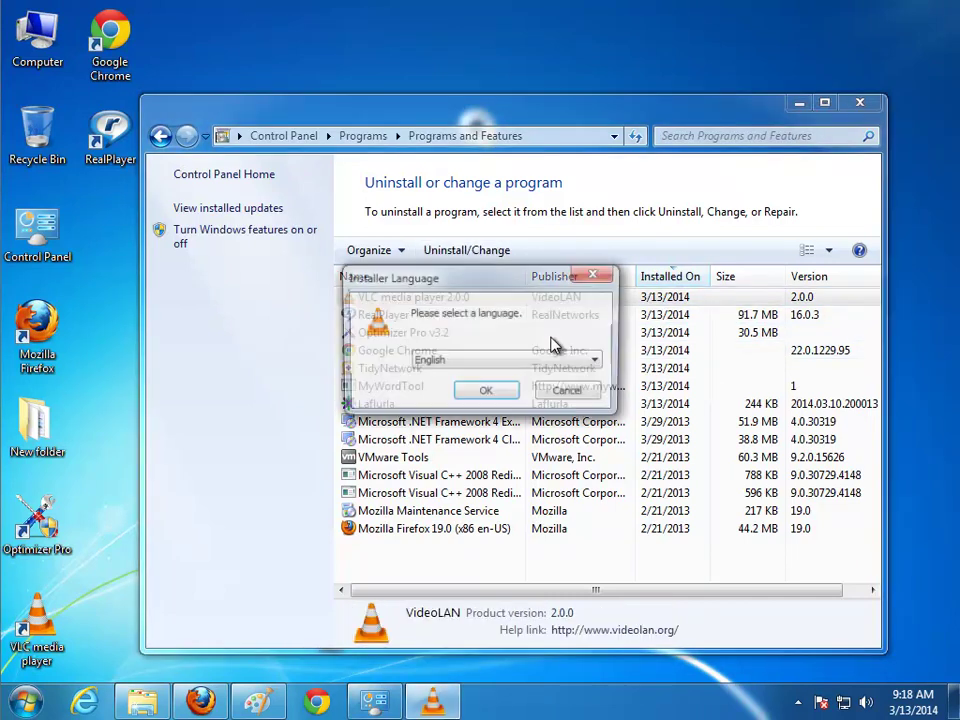
pyautogui.click(487, 392)
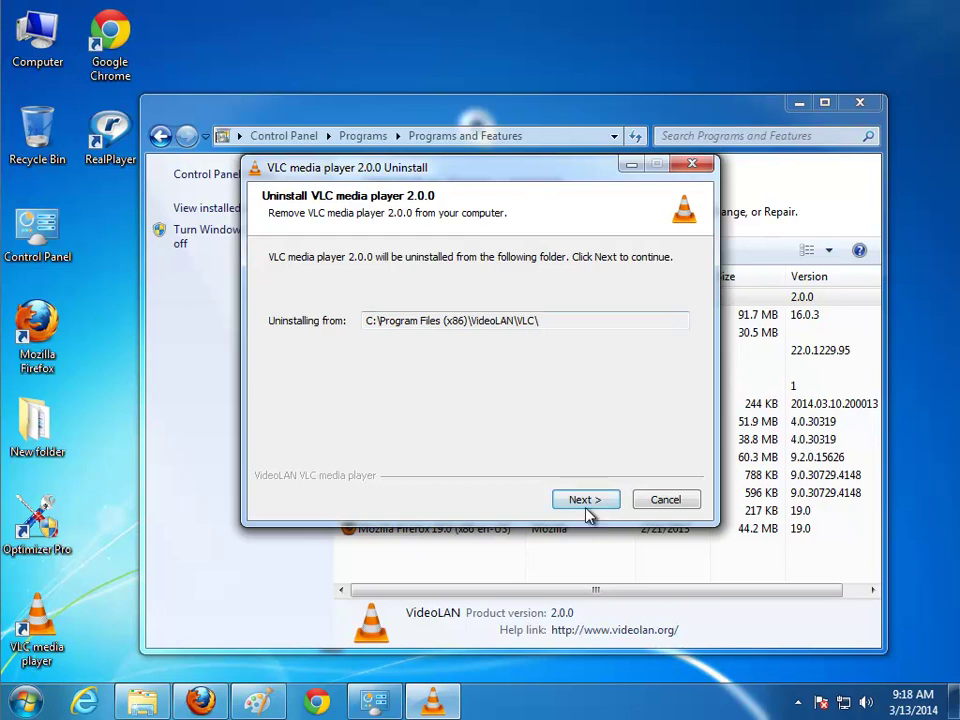
pyautogui.click(585, 500)
pyautogui.click(424, 337)
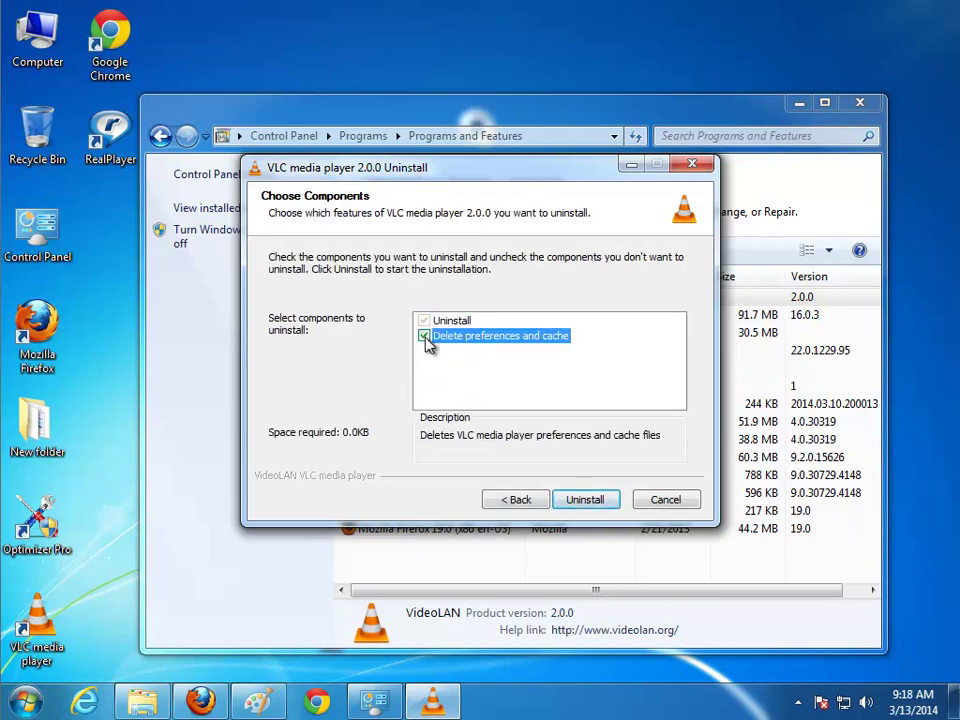
pyautogui.click(423, 335)
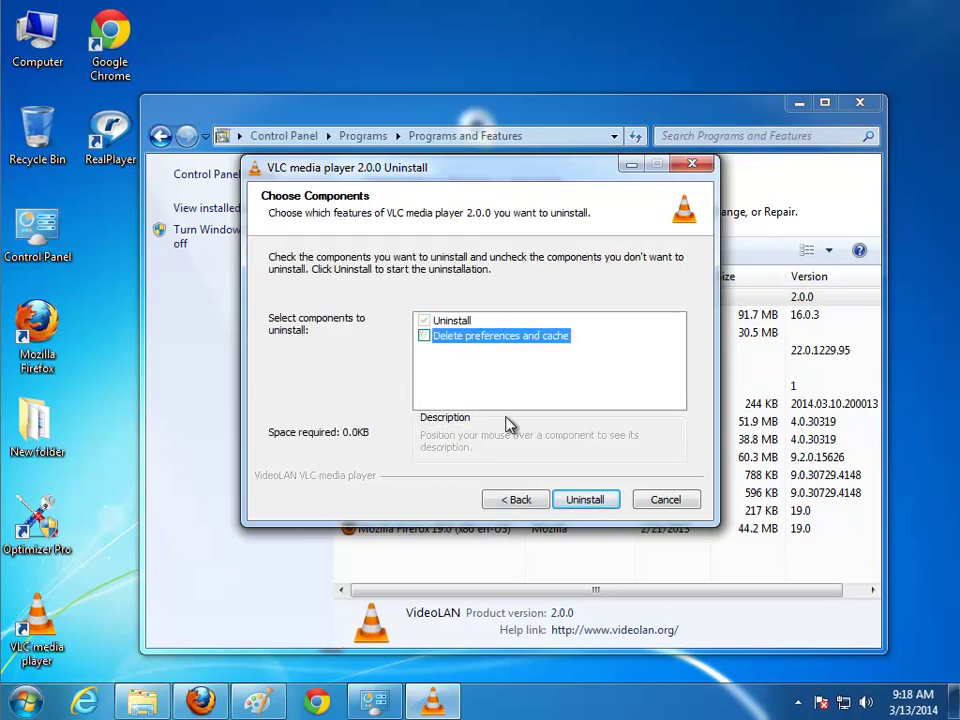
pyautogui.click(424, 336)
pyautogui.click(595, 503)
pyautogui.click(348, 301)
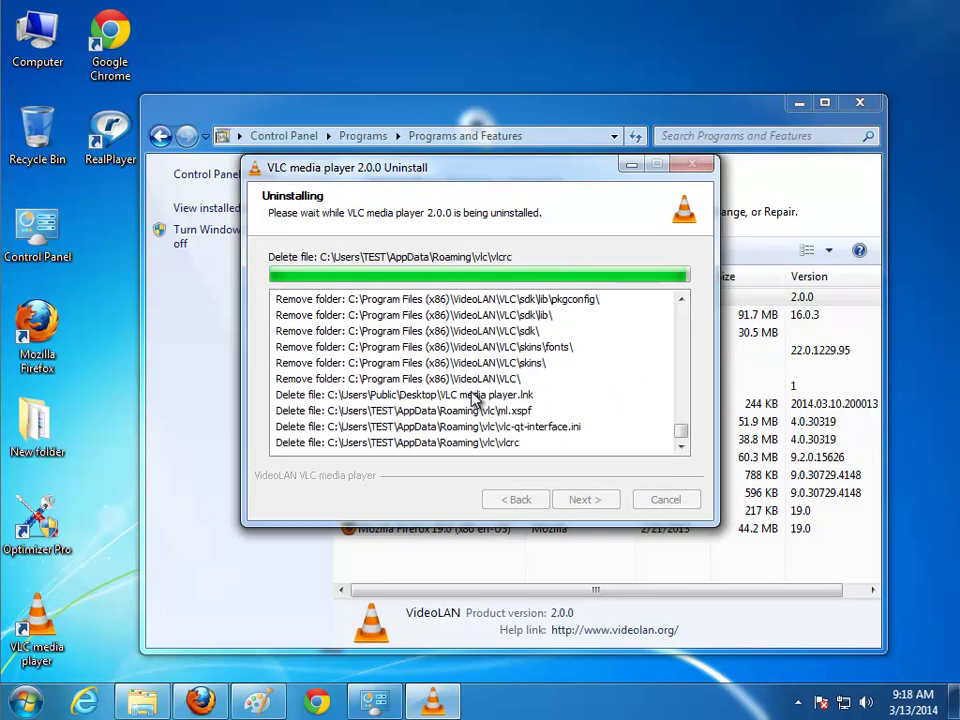
pyautogui.click(580, 500)
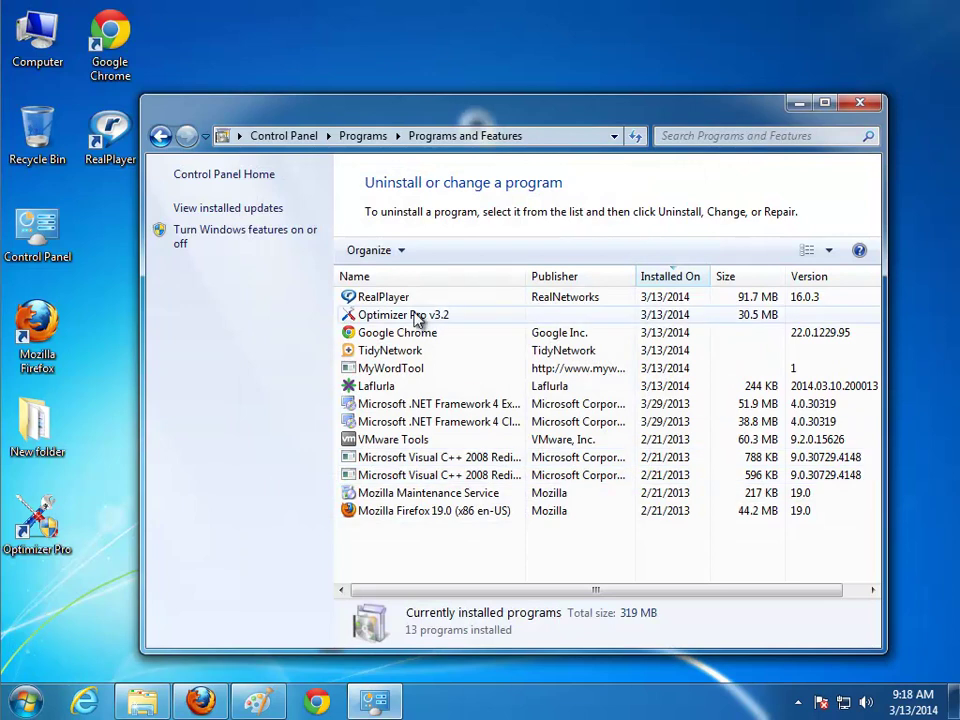
# Step: Uninstall RealPlayer together with its My Library and Favorites components, confirming the removal of the selected items
pyautogui.click(440, 297)
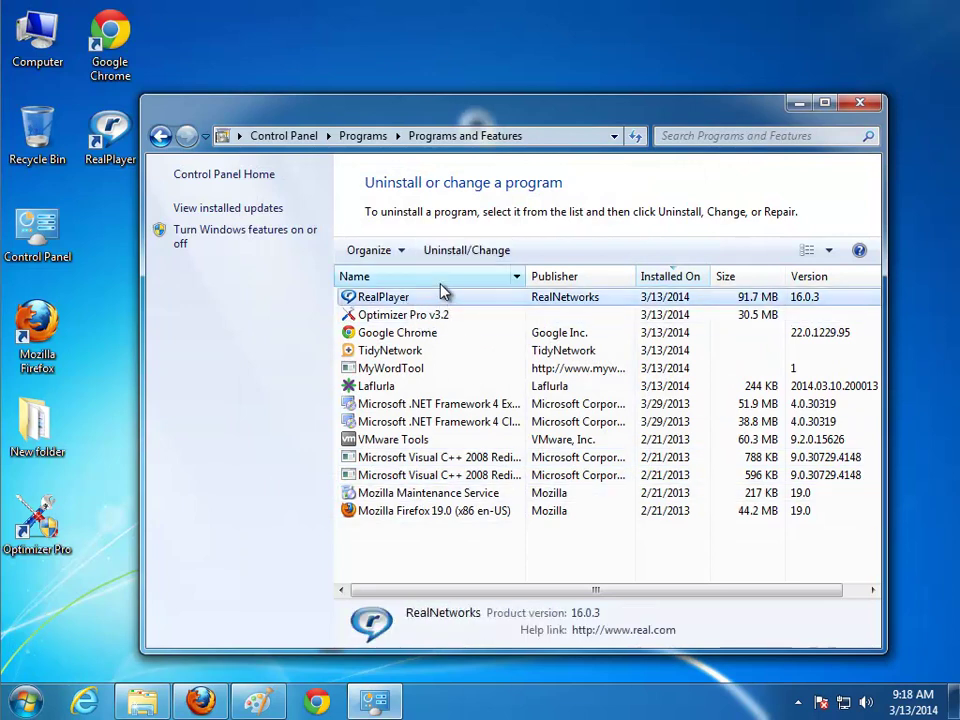
pyautogui.click(466, 250)
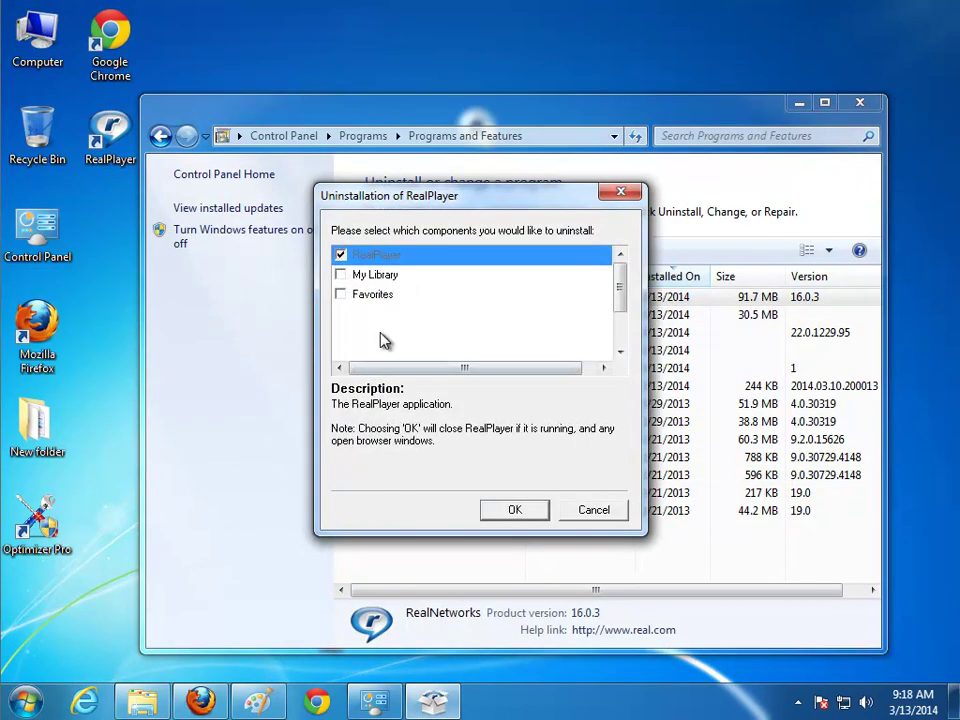
pyautogui.click(340, 275)
pyautogui.click(341, 294)
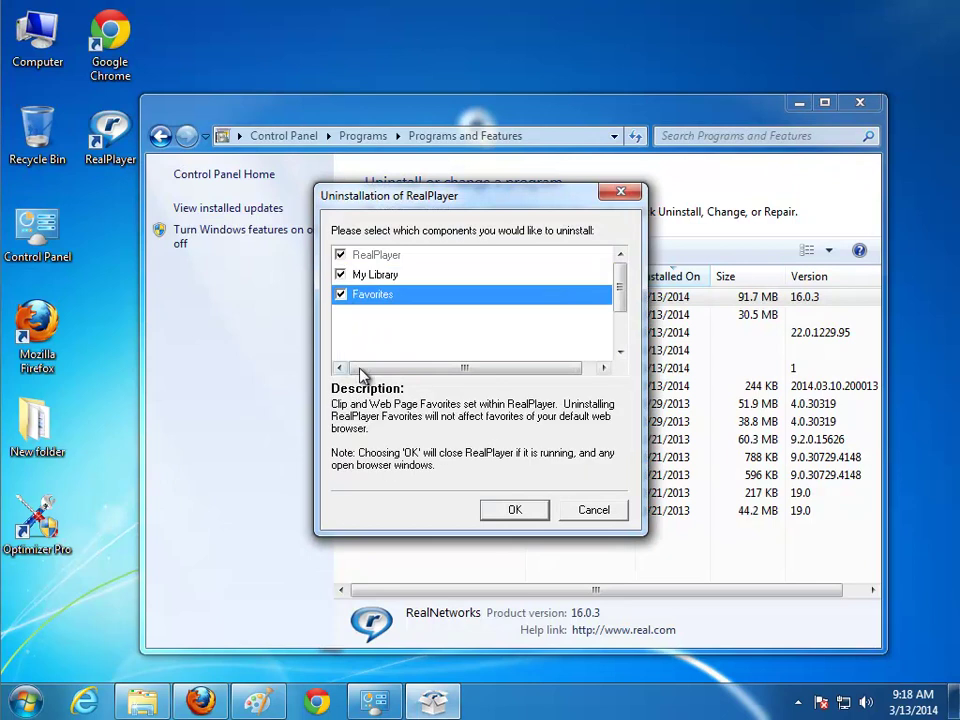
pyautogui.click(342, 275)
pyautogui.click(342, 293)
pyautogui.moveTo(504, 197); pyautogui.dragTo(733, 288)
pyautogui.click(746, 604)
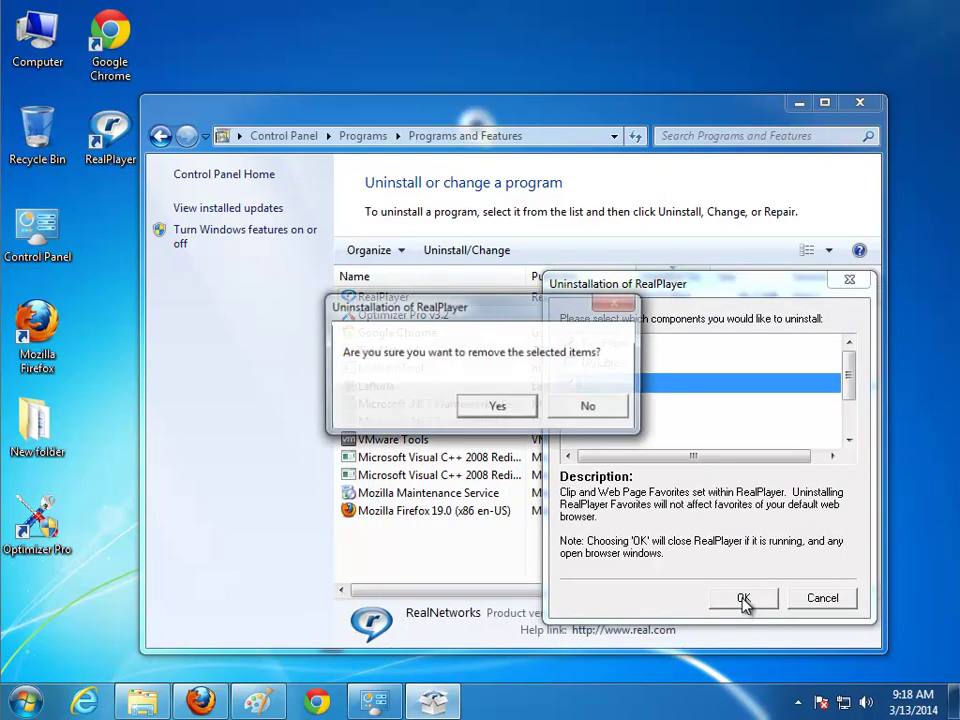
pyautogui.moveTo(534, 318); pyautogui.dragTo(748, 419)
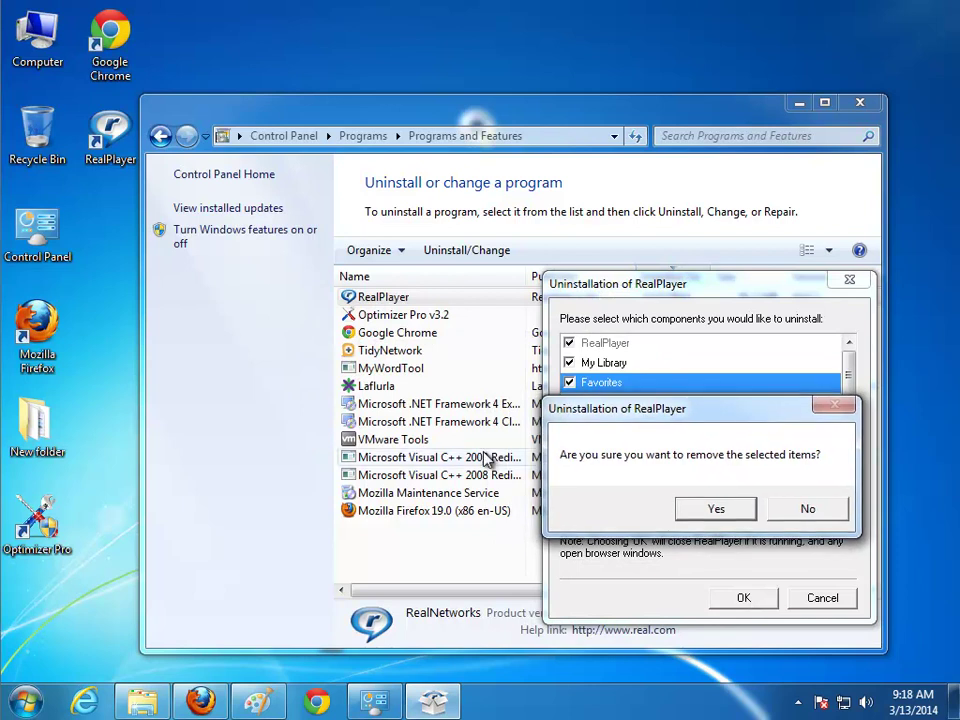
pyautogui.click(716, 510)
# Step: Dismiss the RealPlayer completion message and close the RealPlayer farewell page in Internet Explorer
pyautogui.moveTo(536, 296); pyautogui.dragTo(545, 323)
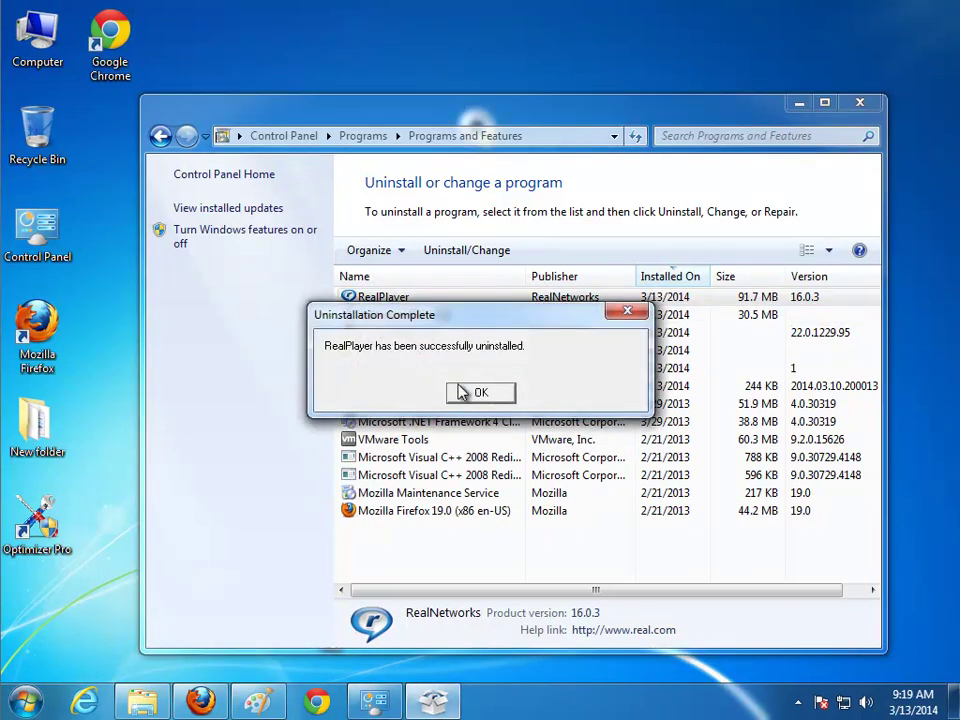
pyautogui.moveTo(510, 330); pyautogui.dragTo(538, 324)
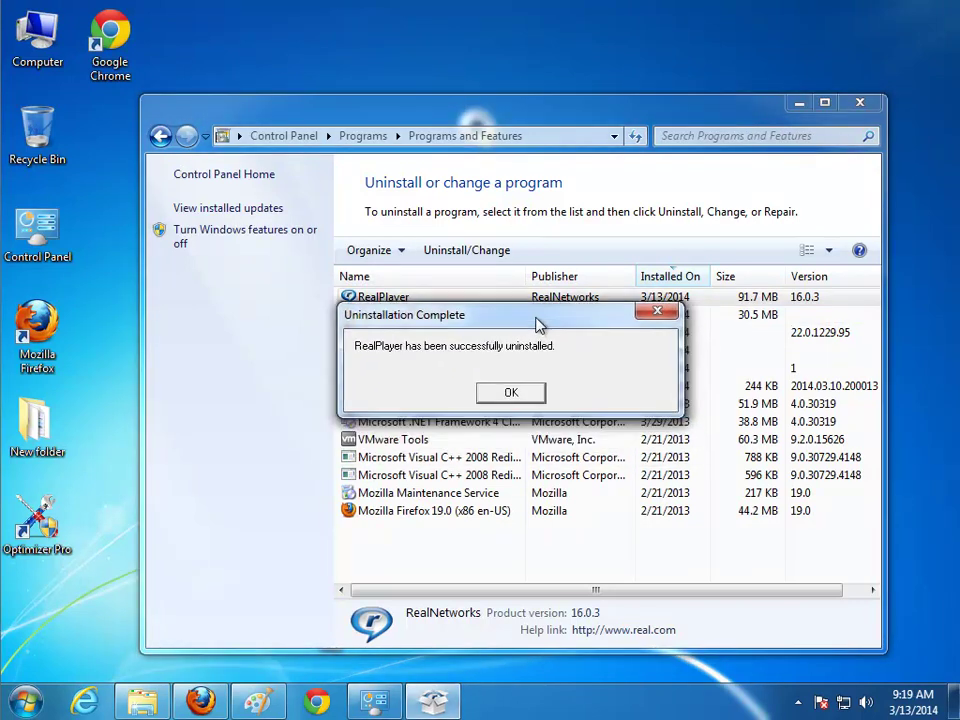
pyautogui.click(510, 393)
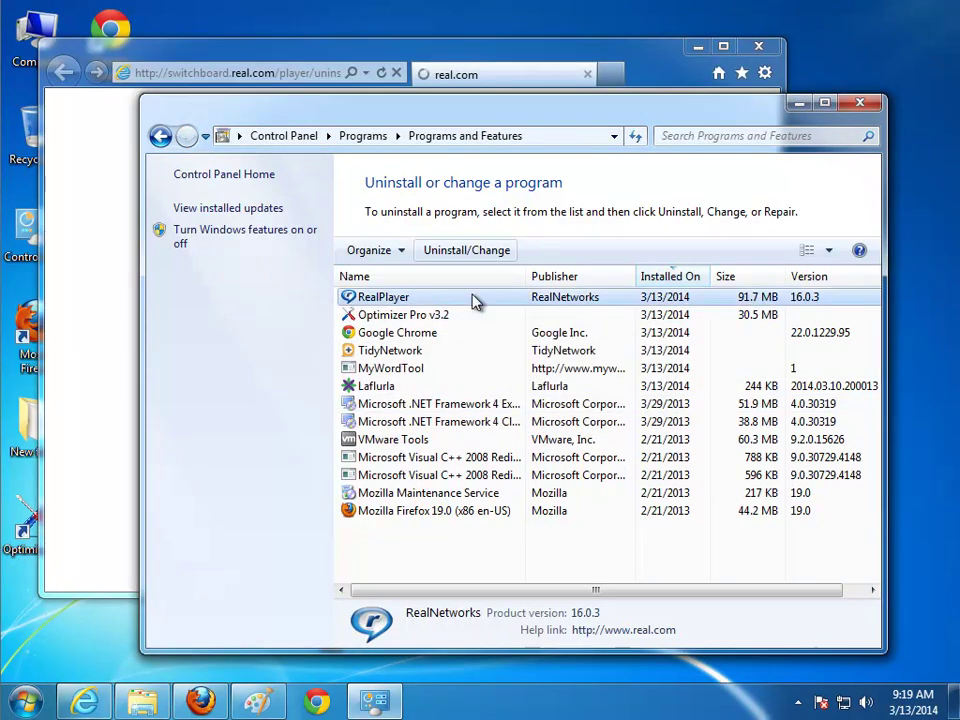
pyautogui.click(626, 59)
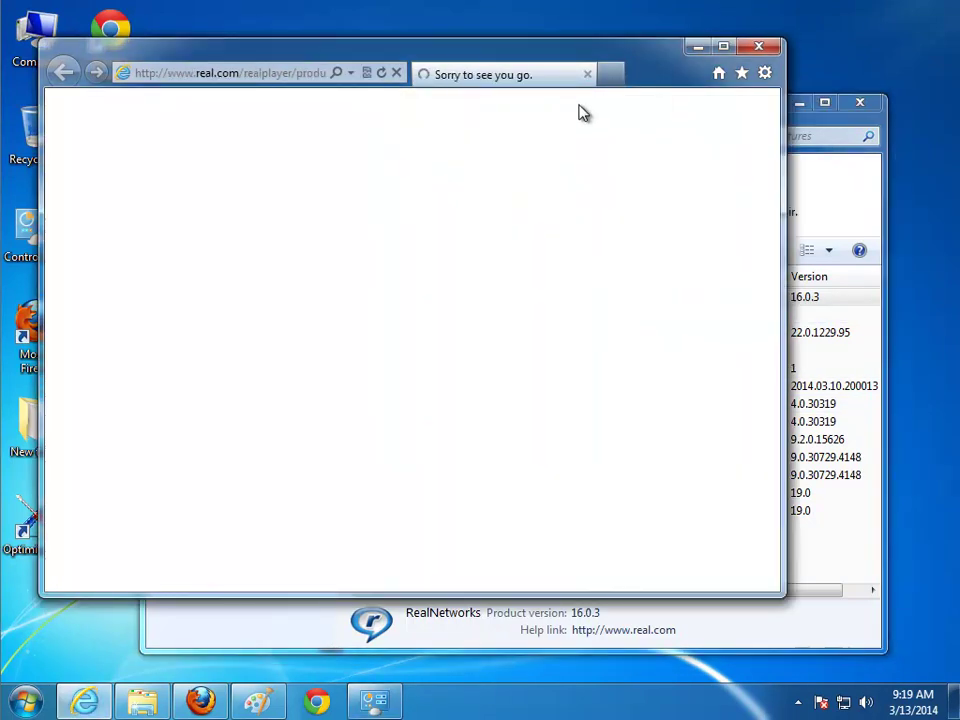
pyautogui.click(759, 48)
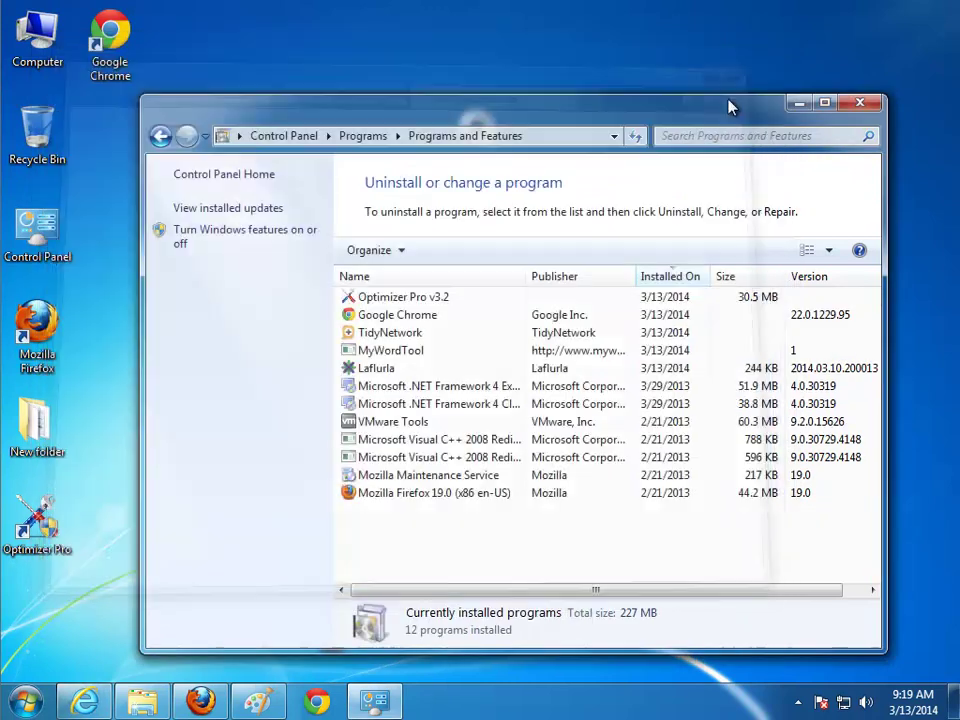
# Step: Start uninstalling Optimizer Pro v3.2 from the program list and confirm its removal
pyautogui.click(440, 298)
pyautogui.doubleClick(445, 303)
pyautogui.click(564, 412)
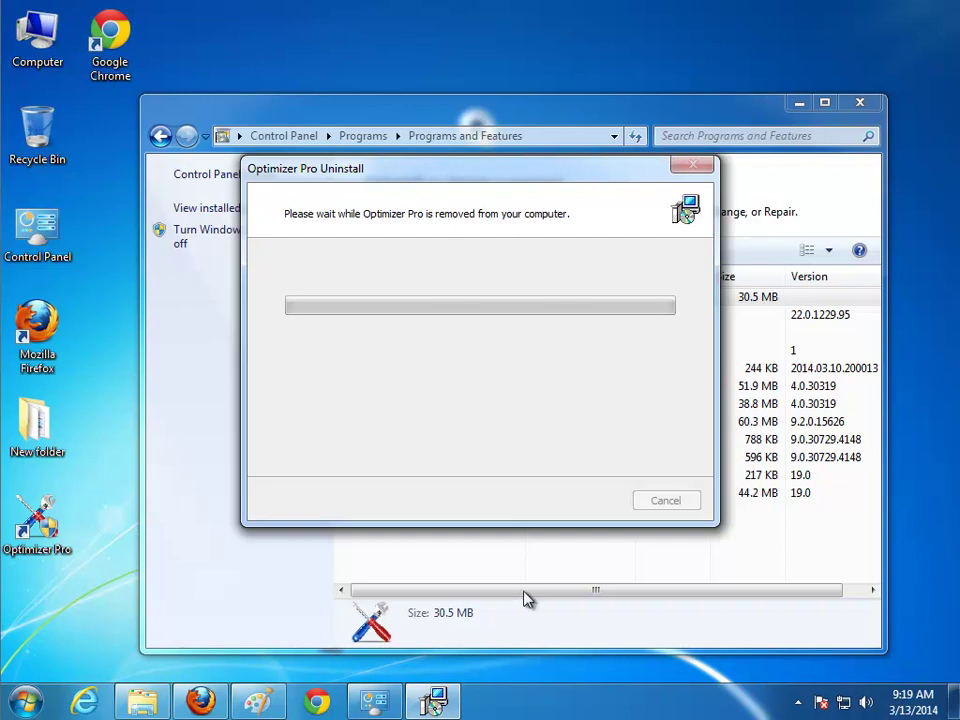
# Step: Open Task Manager, inspect the running processes during the Optimizer Pro removal, and minimize it
pyautogui.rightClick(556, 712)
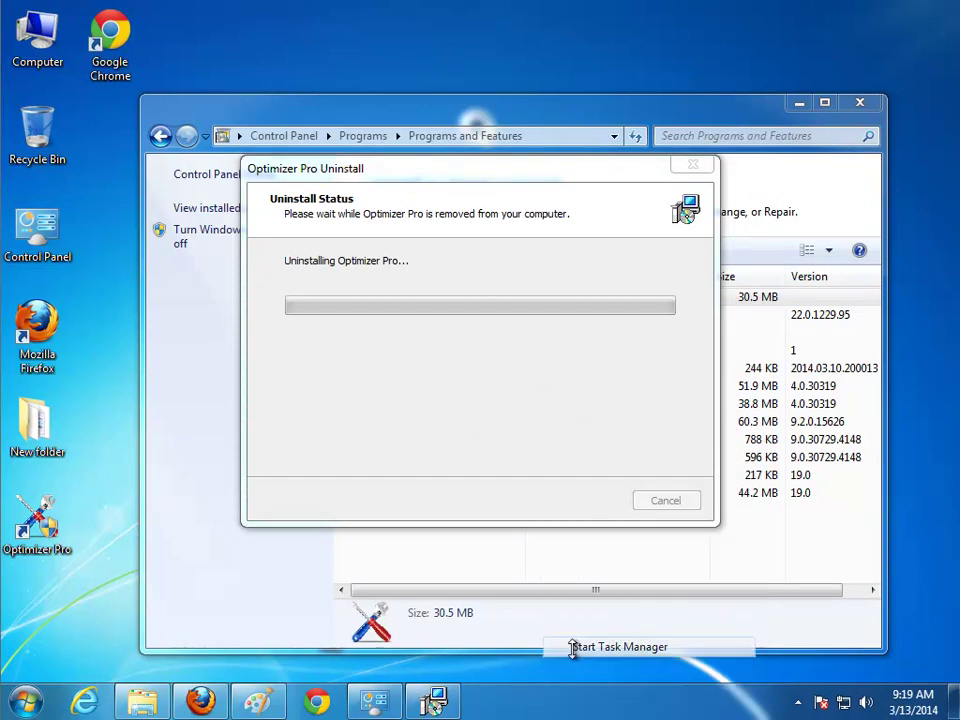
pyautogui.click(625, 645)
pyautogui.click(116, 72)
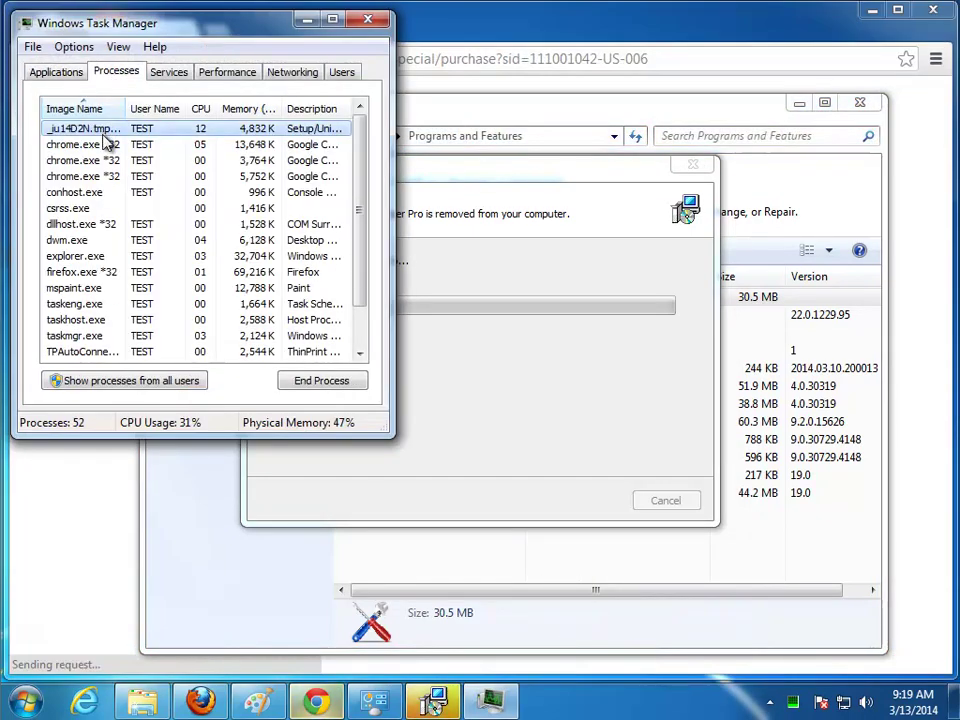
pyautogui.click(307, 19)
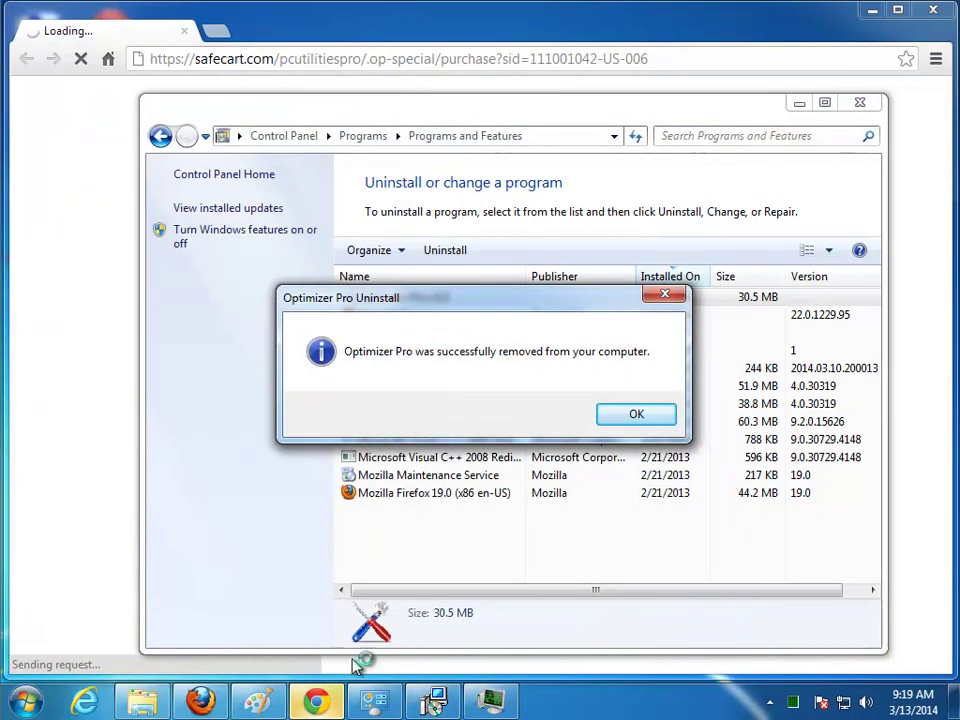
# Step: View and close the Optimizer Pro discount page in Google Chrome, and dismiss the Optimizer Pro removal message
pyautogui.click(320, 704)
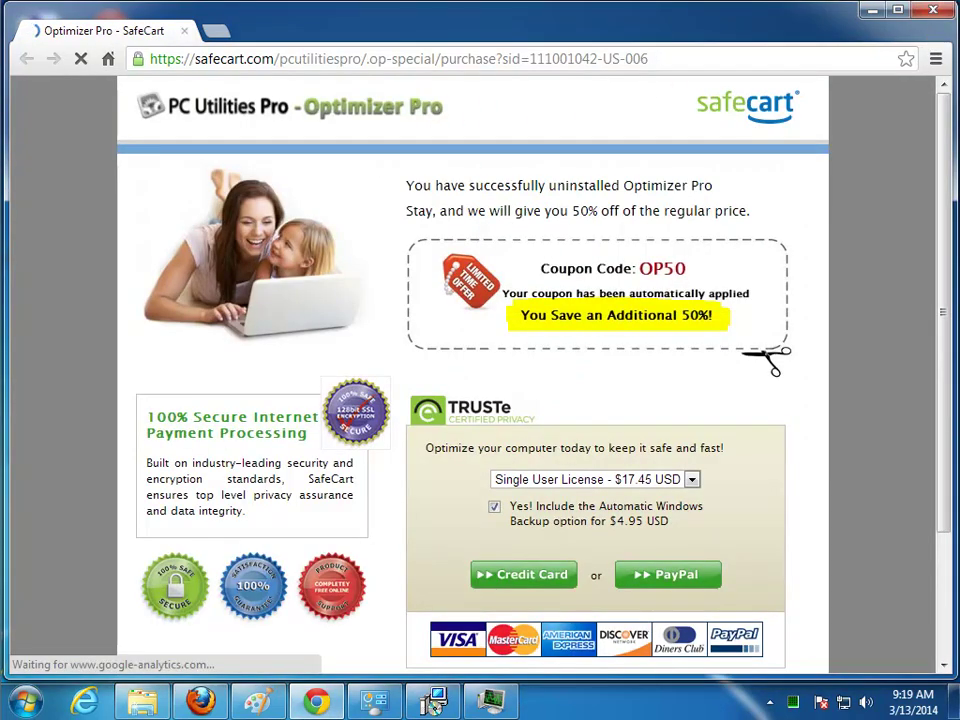
pyautogui.moveTo(948, 208); pyautogui.dragTo(940, 78)
pyautogui.click(933, 12)
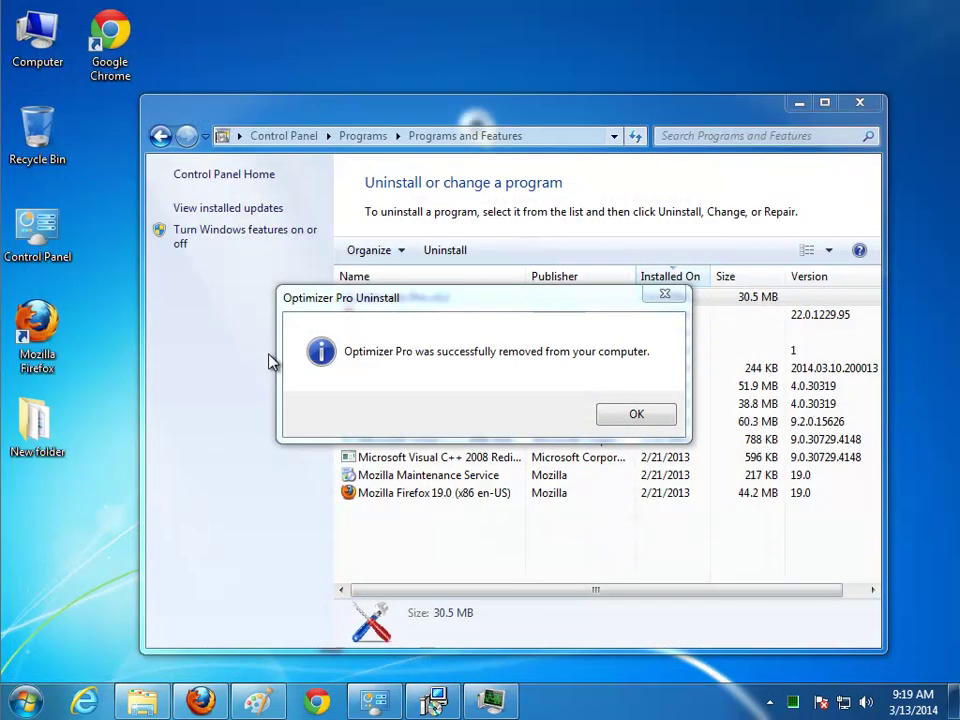
pyautogui.click(640, 412)
# Step: Uninstall Google Chrome with its browsing data, changing the default browser to Mozilla Firefox, and close the web page it opens
pyautogui.doubleClick(443, 299)
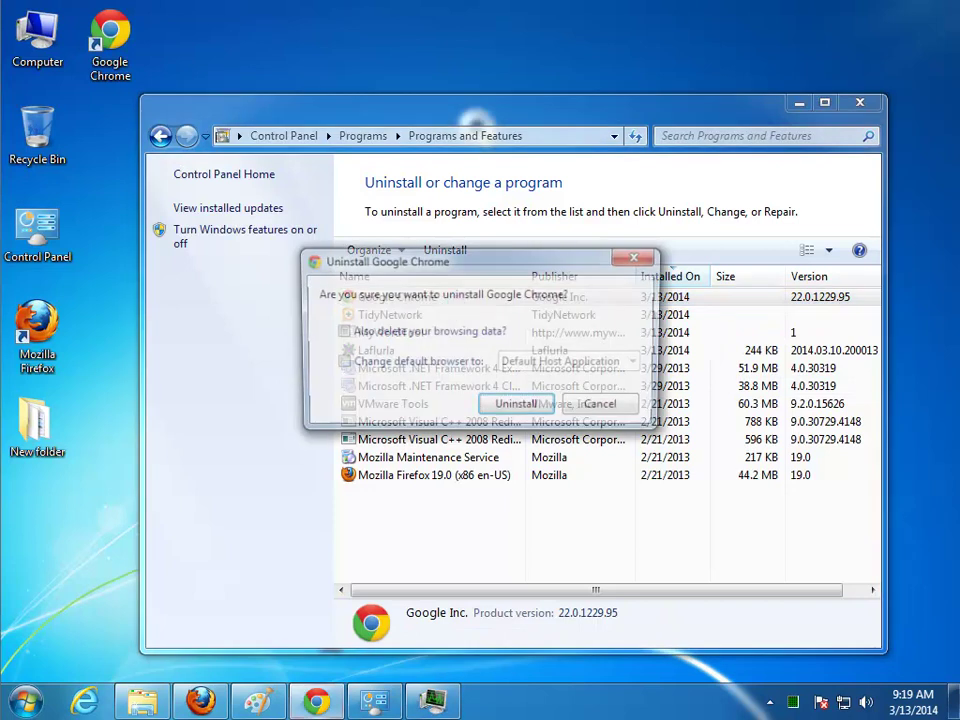
pyautogui.click(340, 331)
pyautogui.click(340, 362)
pyautogui.click(598, 363)
pyautogui.click(537, 409)
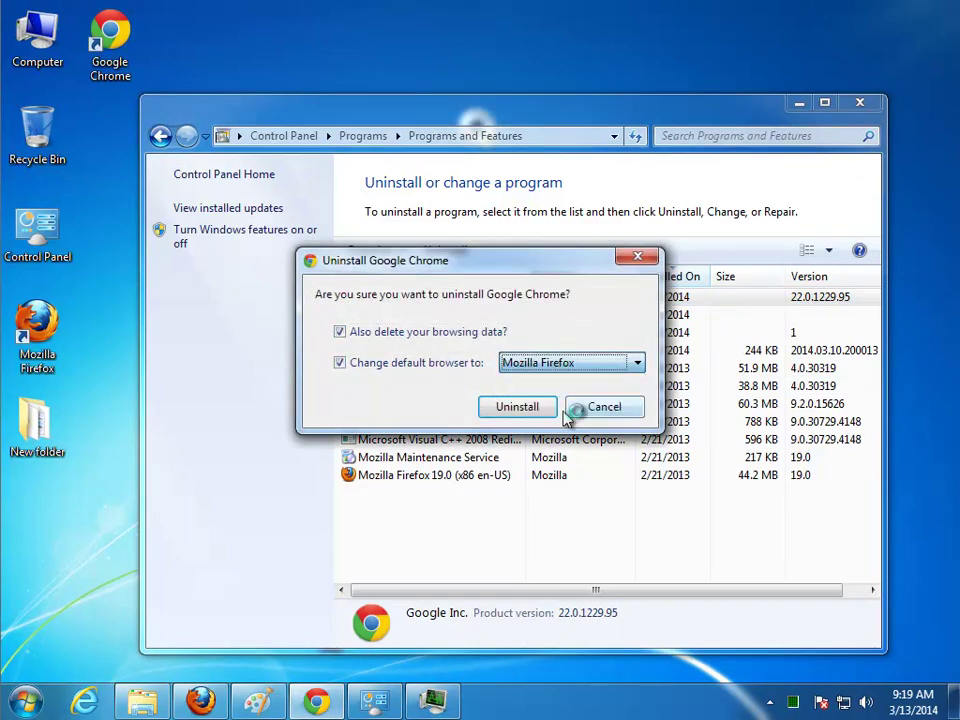
pyautogui.click(518, 406)
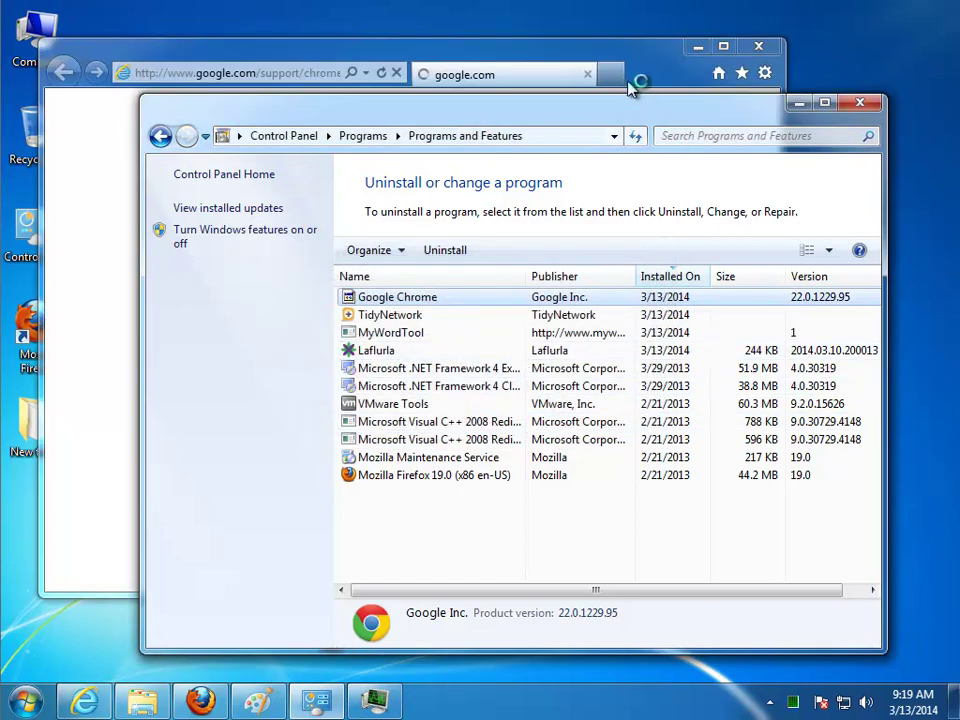
pyautogui.click(643, 77)
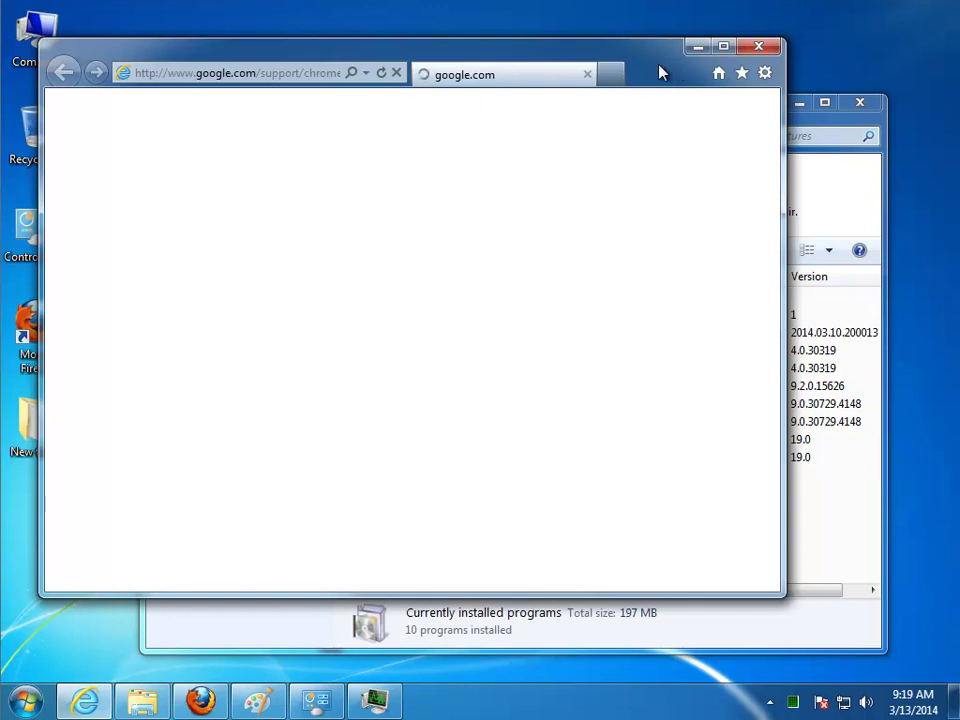
pyautogui.click(754, 50)
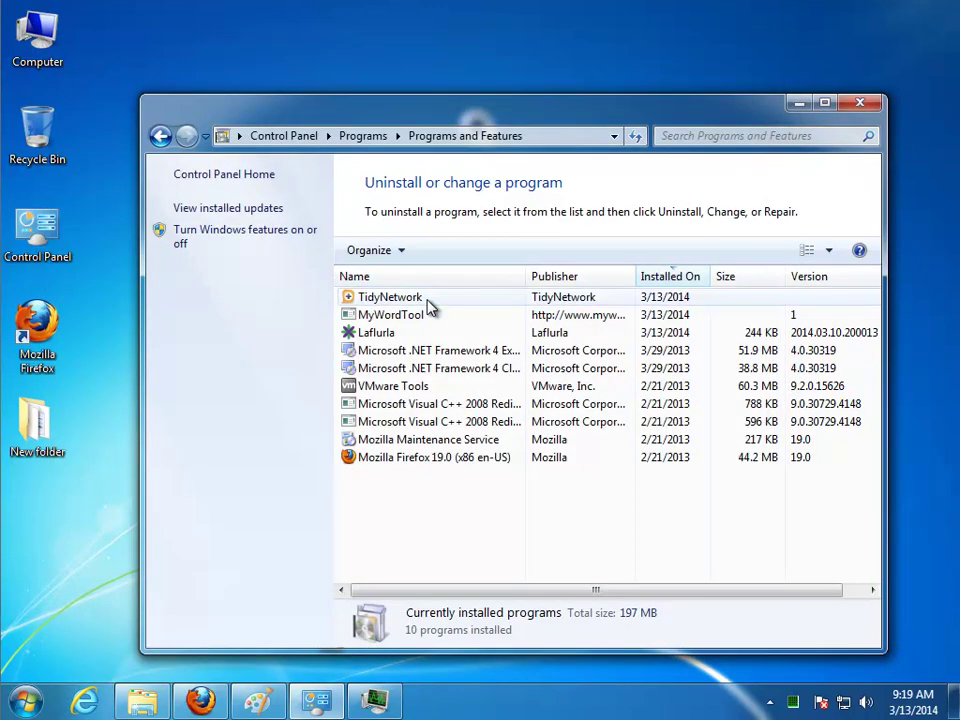
# Step: Uninstall TidyNetwork from the list of installed programs
pyautogui.click(430, 298)
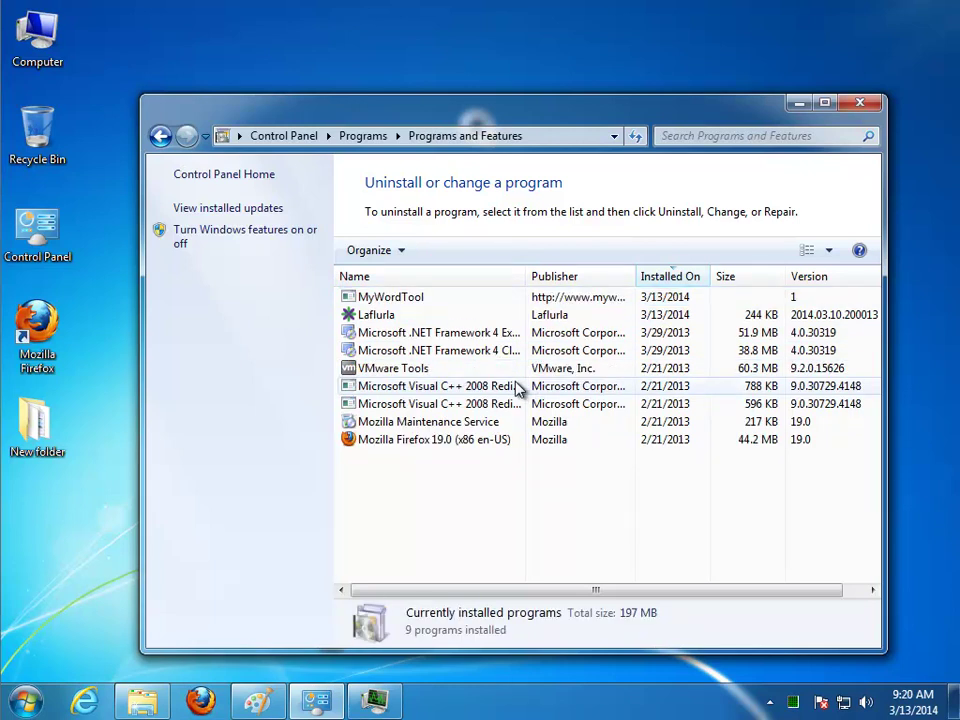
# Step: Uninstall MyWordTool from the list of installed programs, displaying the removal details
pyautogui.doubleClick(399, 299)
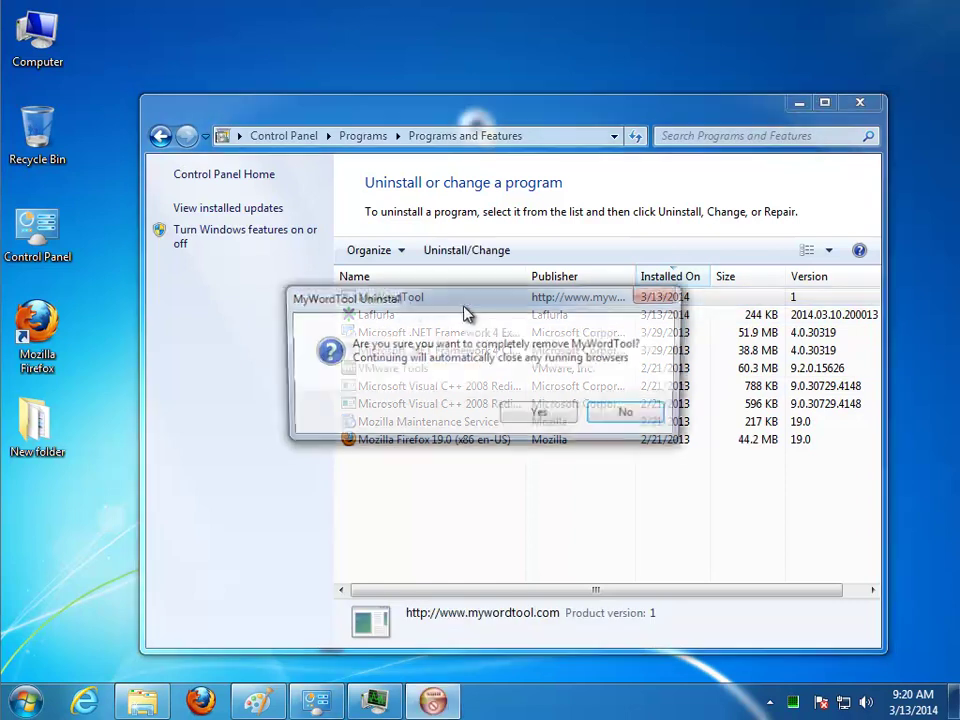
pyautogui.click(540, 414)
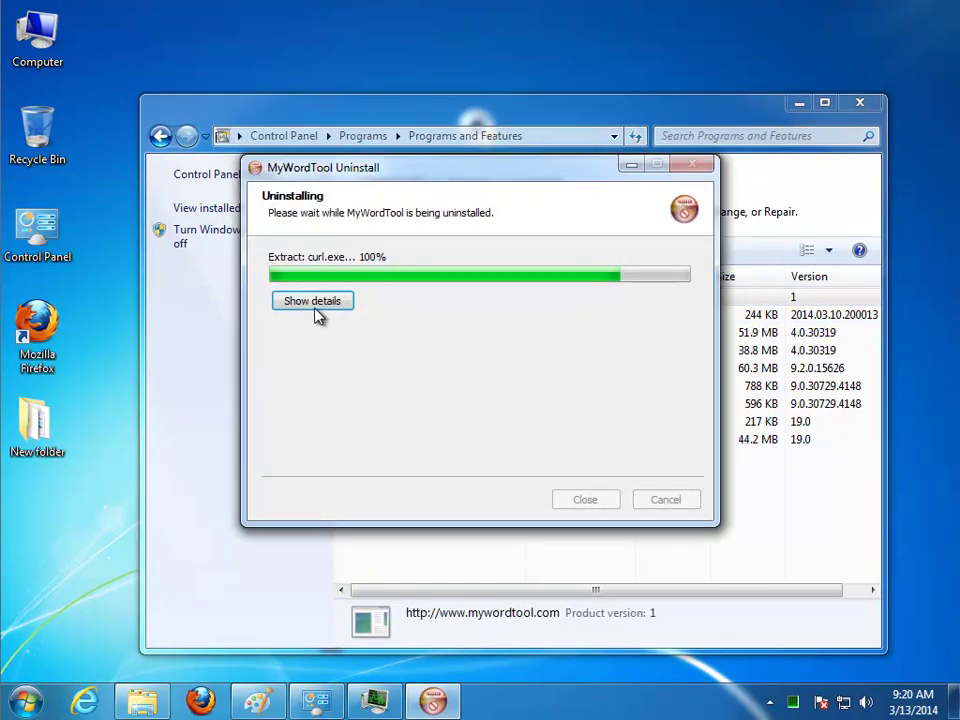
pyautogui.click(311, 300)
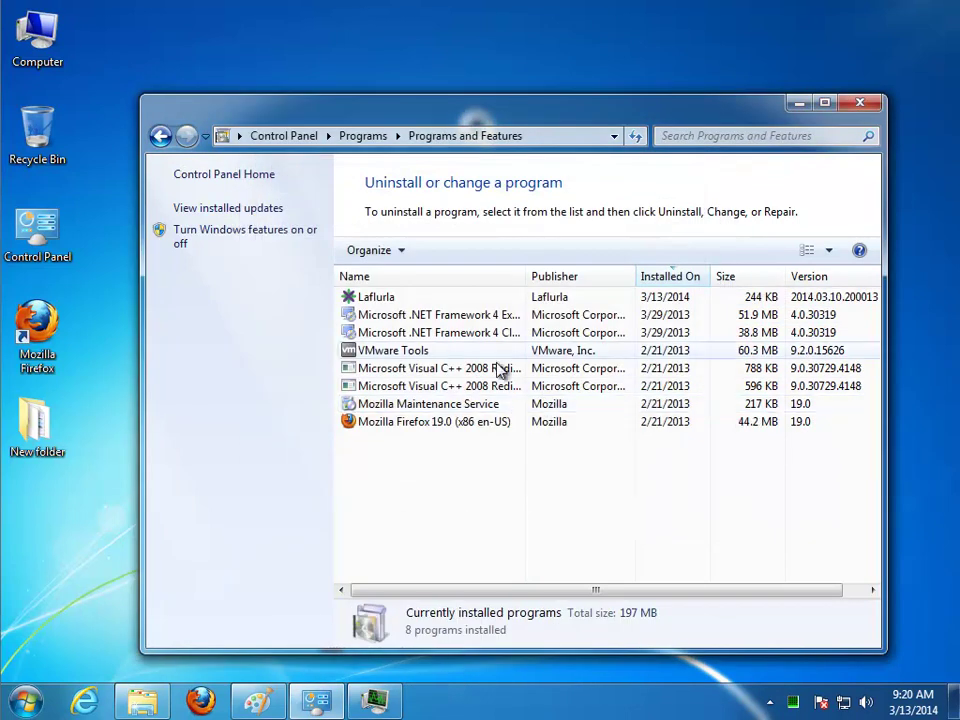
# Step: Uninstall Laflurla from C:\Program Files (x86)\Laflurla\ and finish its uninstall wizard
pyautogui.click(398, 300)
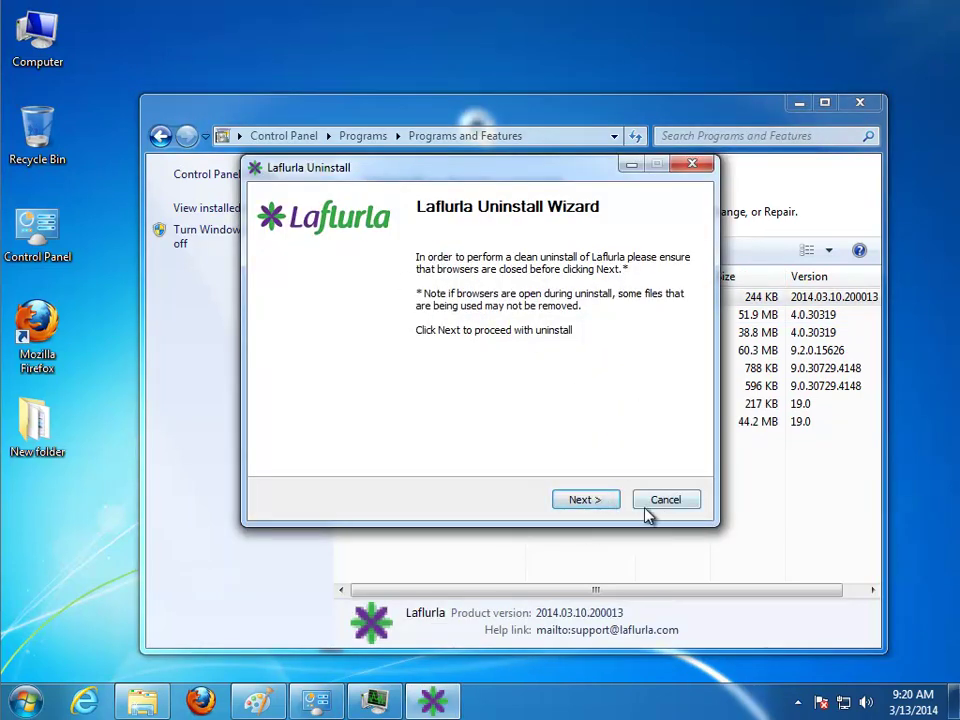
pyautogui.click(580, 502)
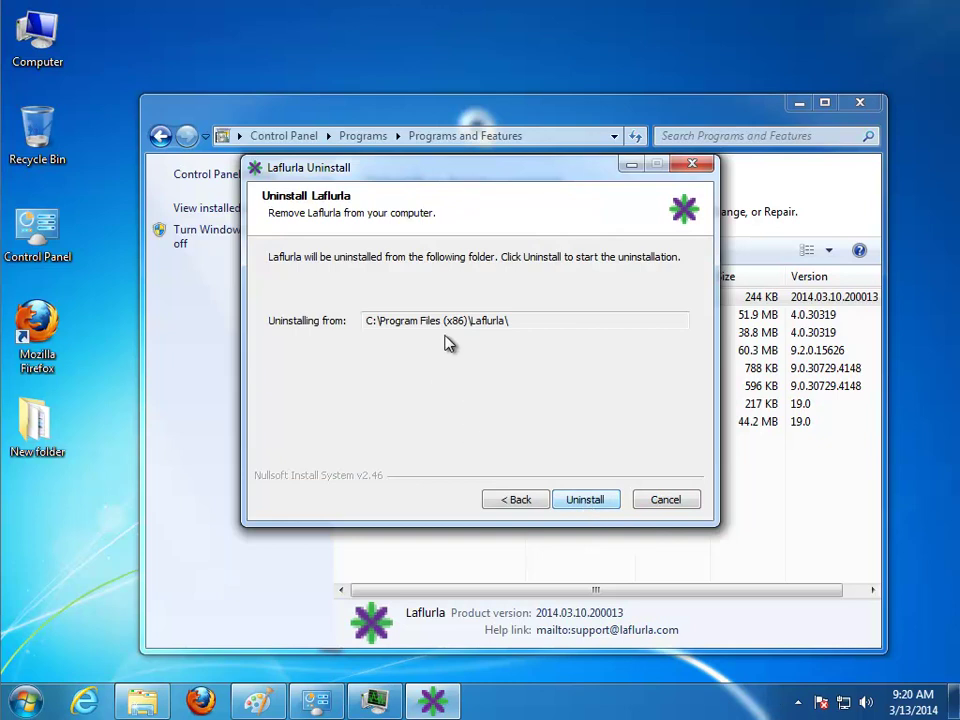
pyautogui.doubleClick(490, 324)
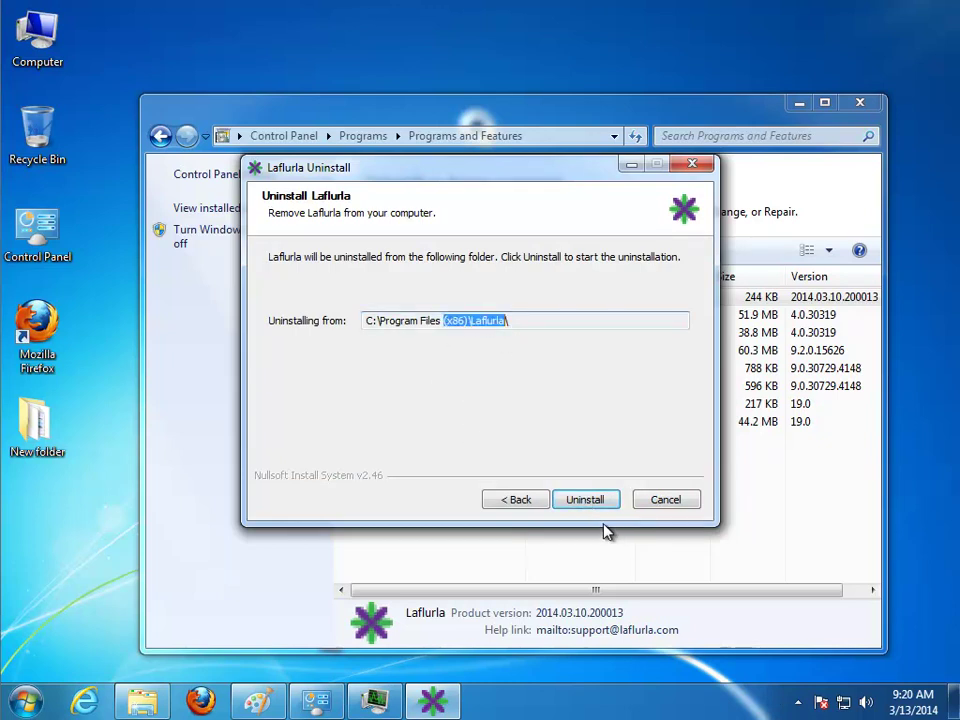
pyautogui.click(591, 499)
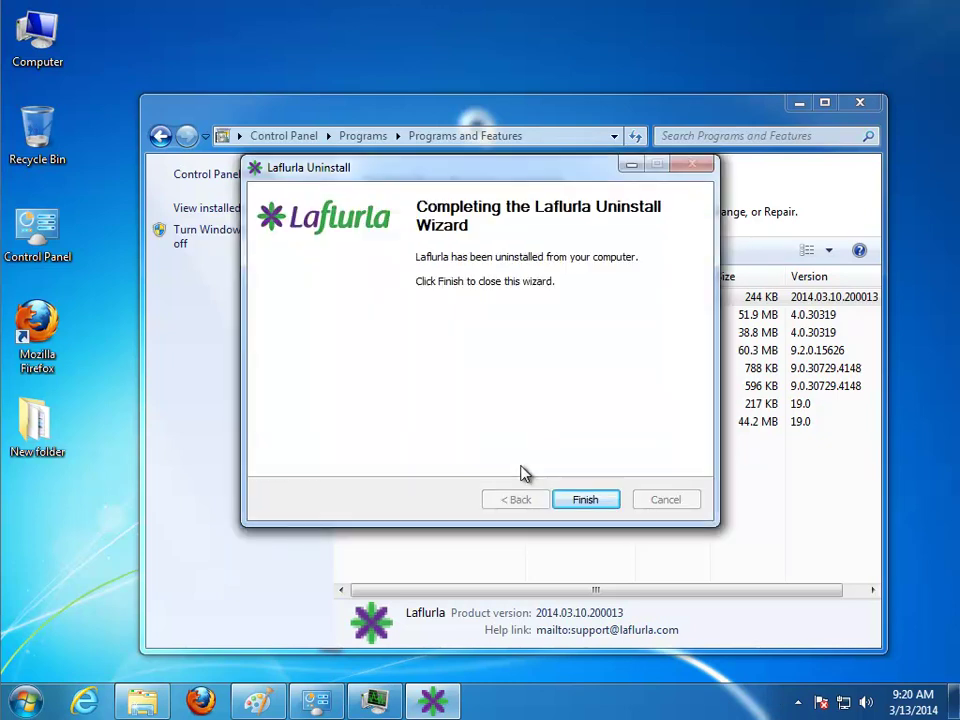
pyautogui.click(580, 503)
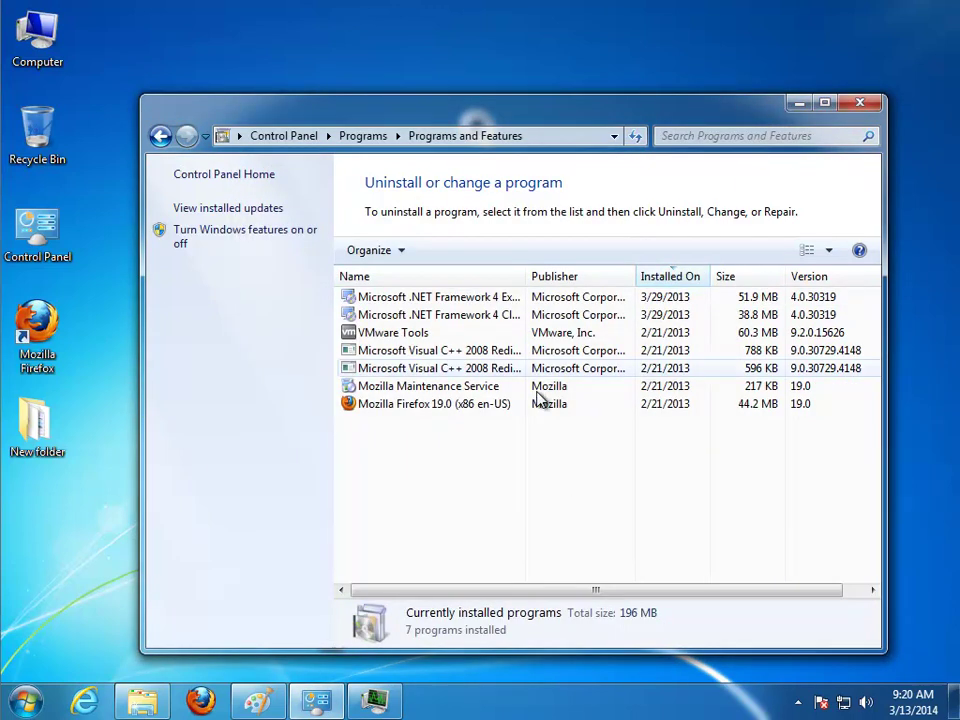
# Step: Refresh the list of installed programs, close Programs and Features, and refresh the desktop
pyautogui.rightClick(544, 443)
pyautogui.click(588, 512)
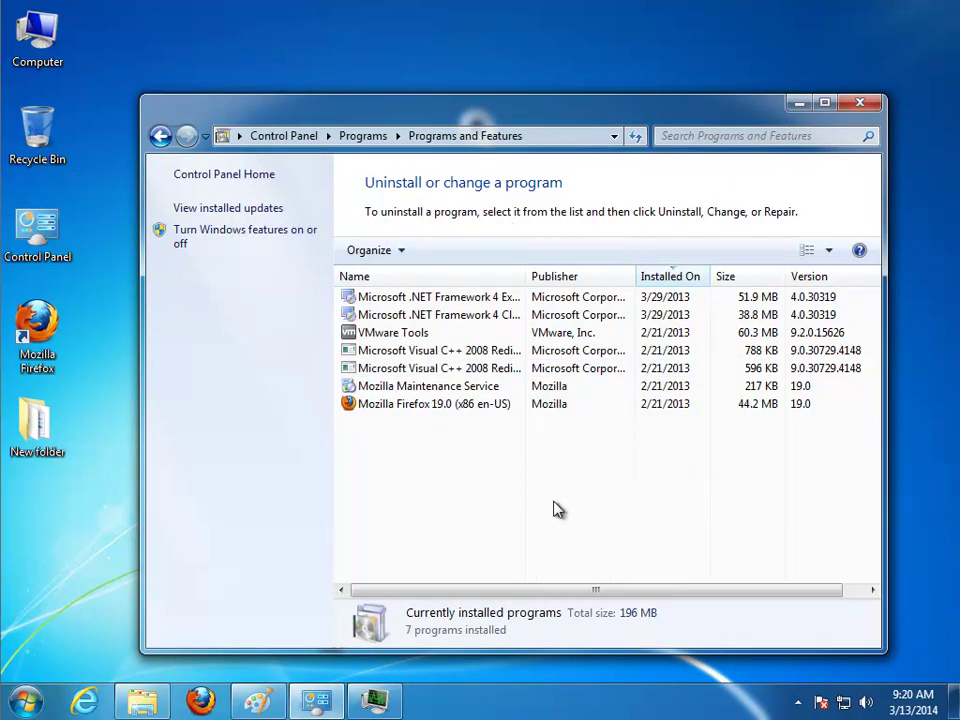
pyautogui.click(860, 105)
pyautogui.rightClick(478, 320)
pyautogui.click(530, 369)
# Step: View the Restart choice among the shutdown options, dismiss it without restarting, and refresh the desktop
pyautogui.click(27, 702)
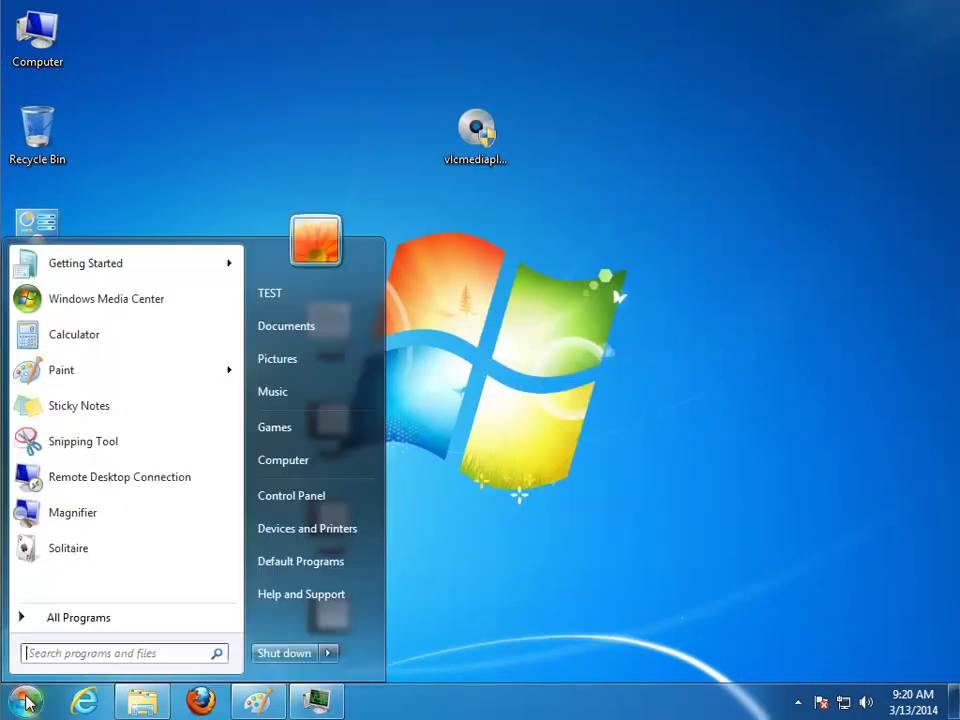
pyautogui.click(330, 659)
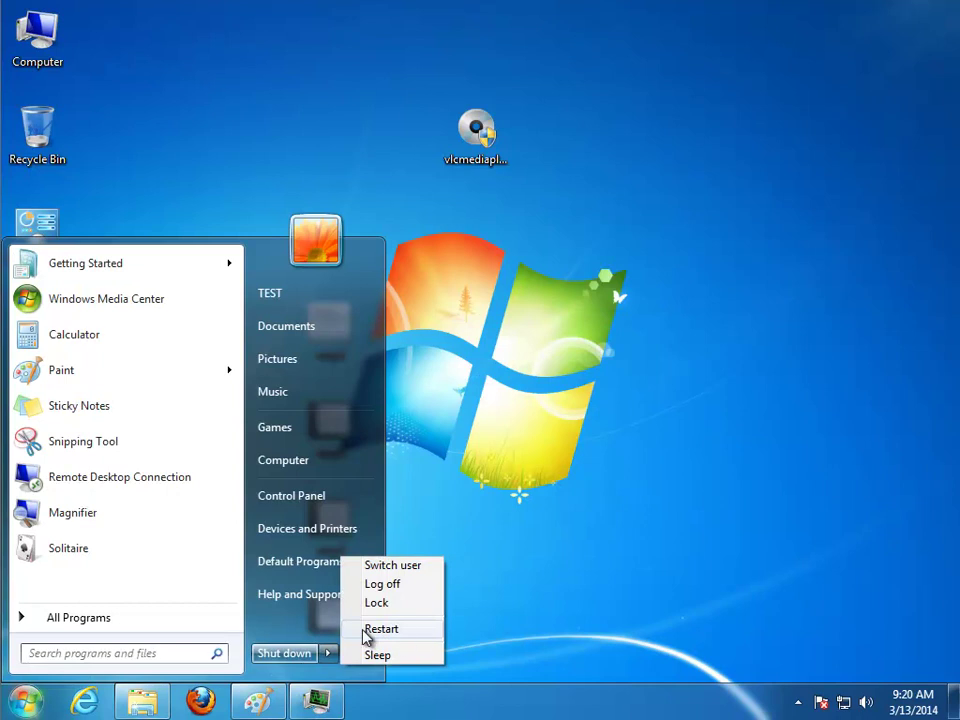
pyautogui.rightClick(530, 380)
pyautogui.click(556, 431)
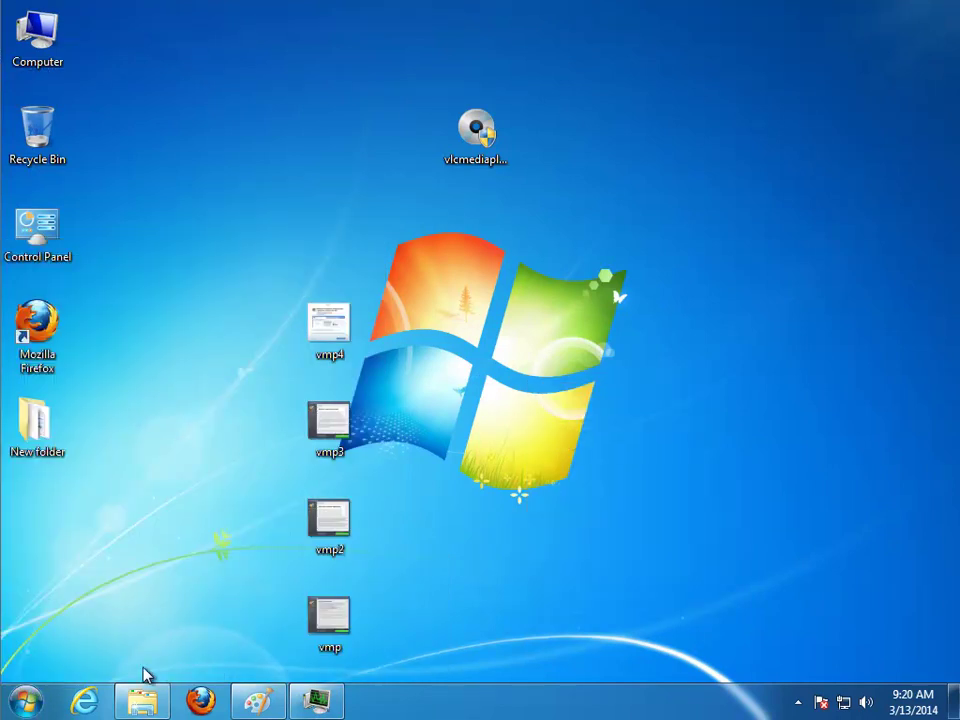
# Step: In Mozilla Firefox, accept the pending MyWordTool 0.1 add-on, remove it from the extensions, and close the Add-ons Manager
pyautogui.click(195, 703)
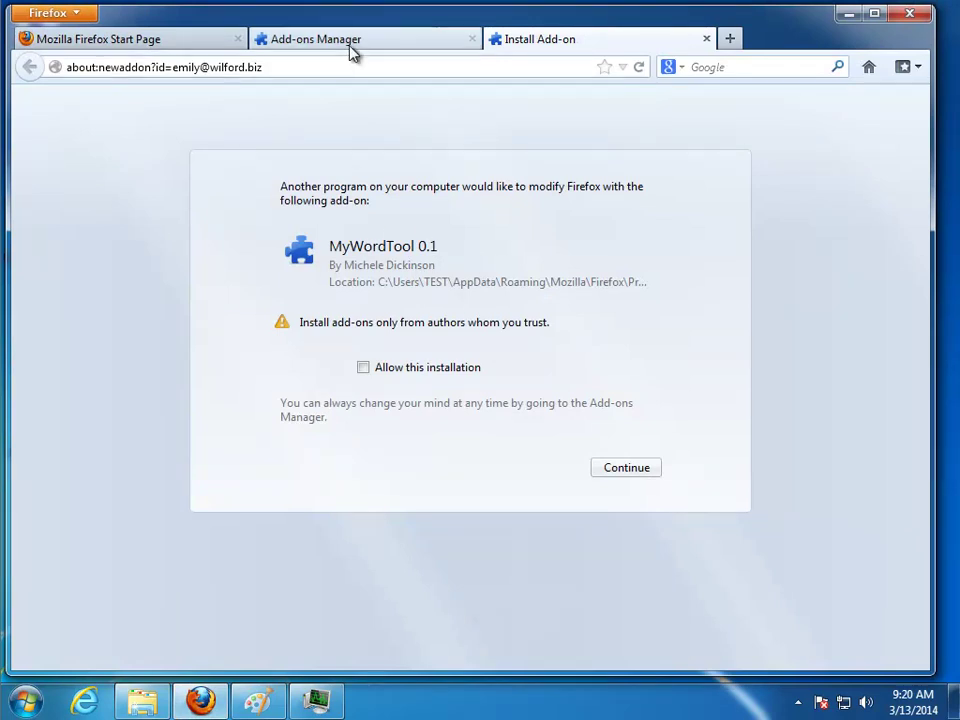
pyautogui.click(349, 39)
pyautogui.click(613, 38)
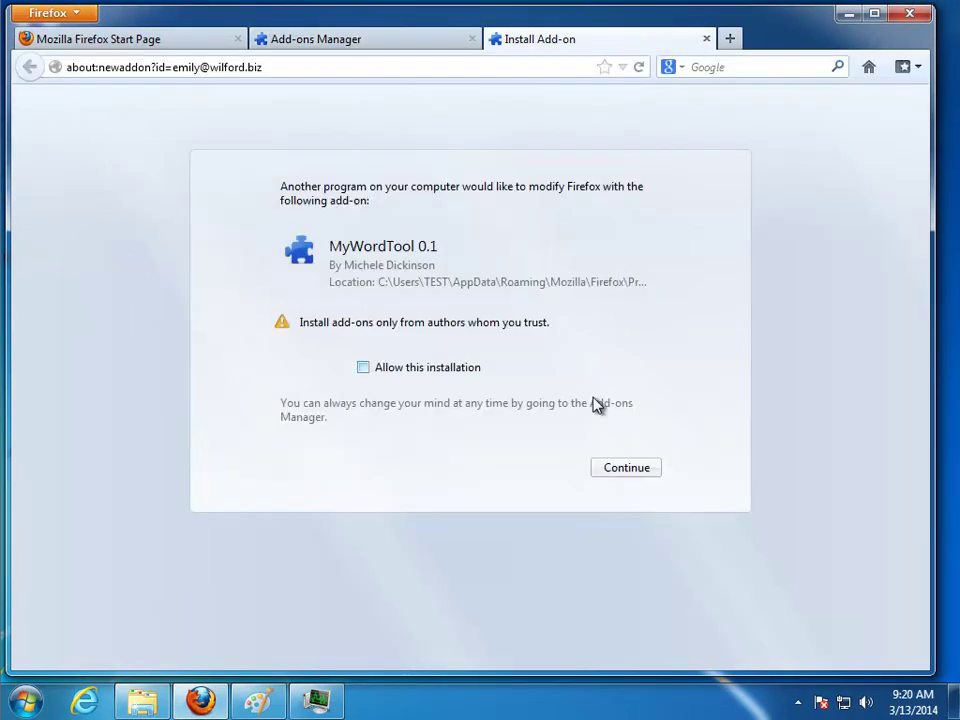
pyautogui.click(424, 370)
pyautogui.click(648, 468)
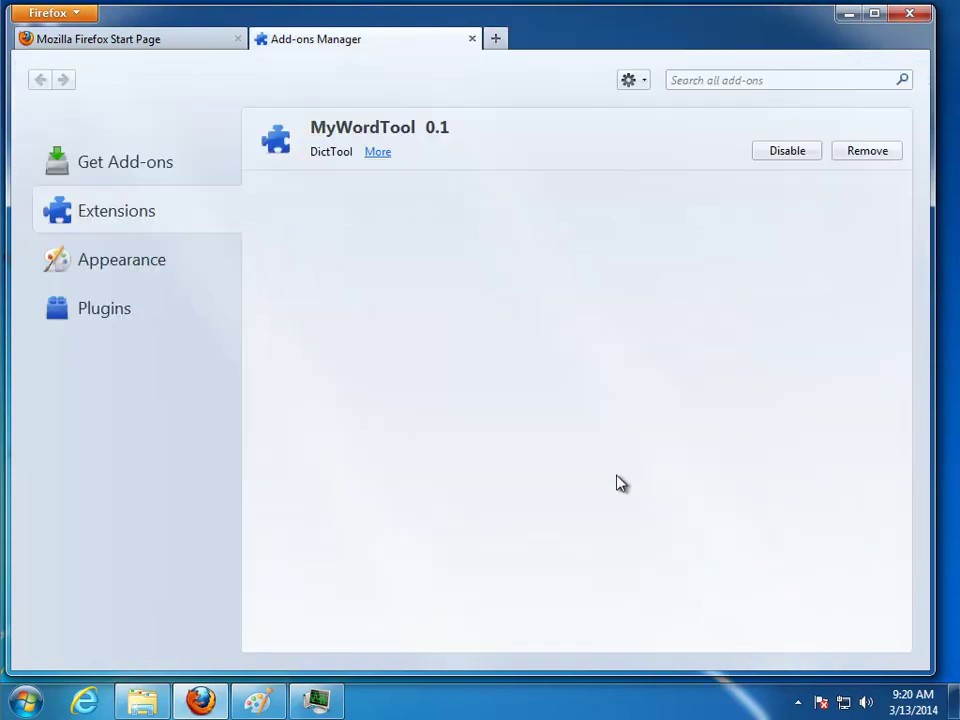
pyautogui.click(867, 151)
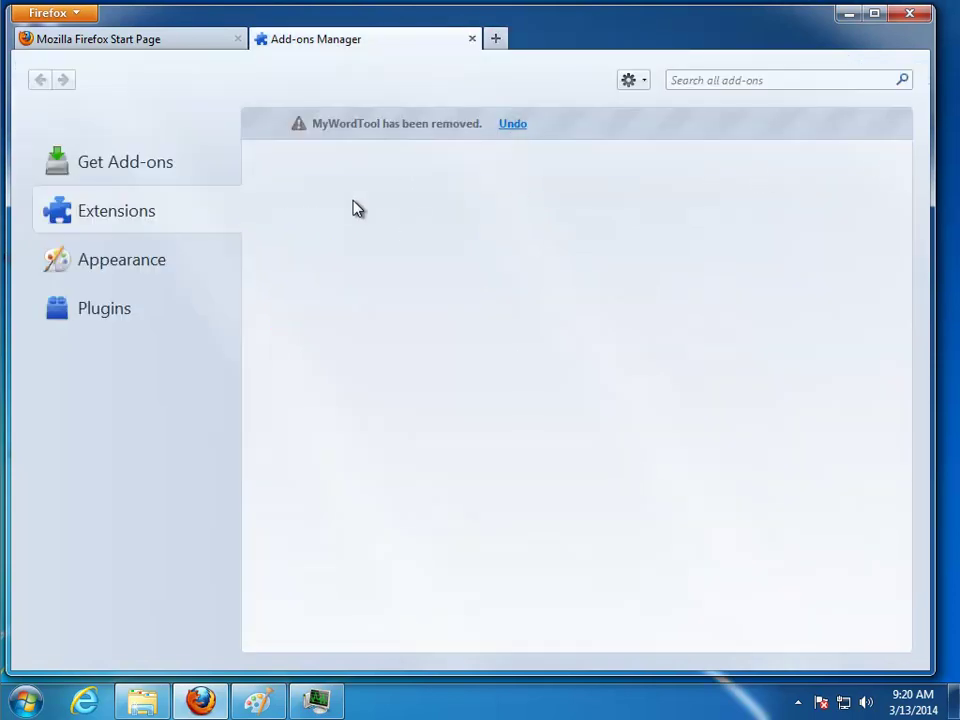
pyautogui.click(471, 39)
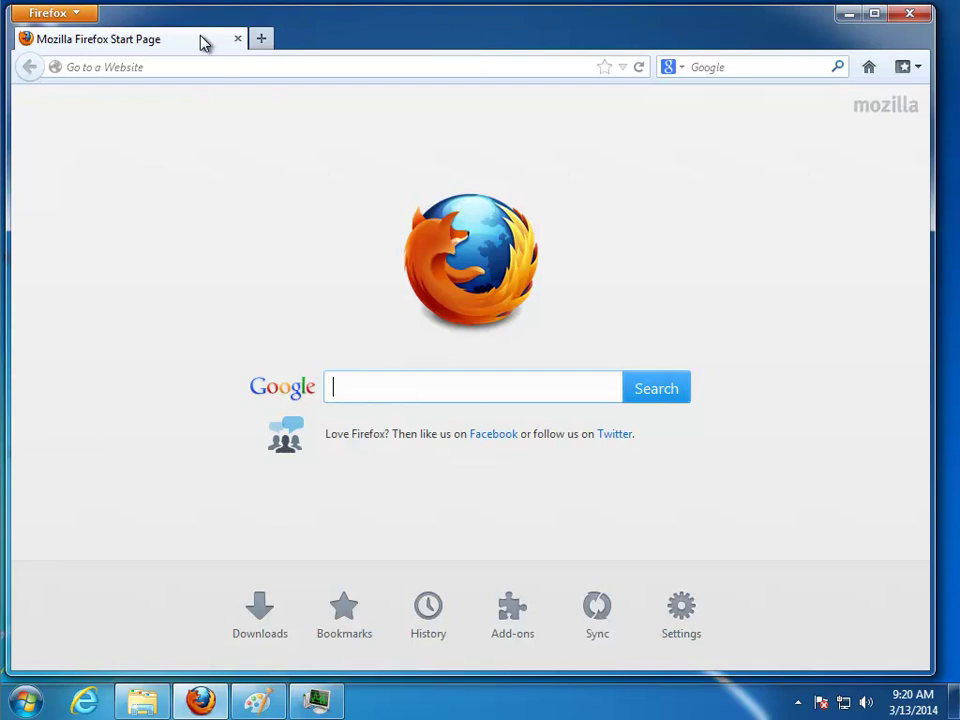
# Step: Check the startup home page in the Firefox options and clear the browser history with the time range Everything
pyautogui.click(88, 14)
pyautogui.click(232, 132)
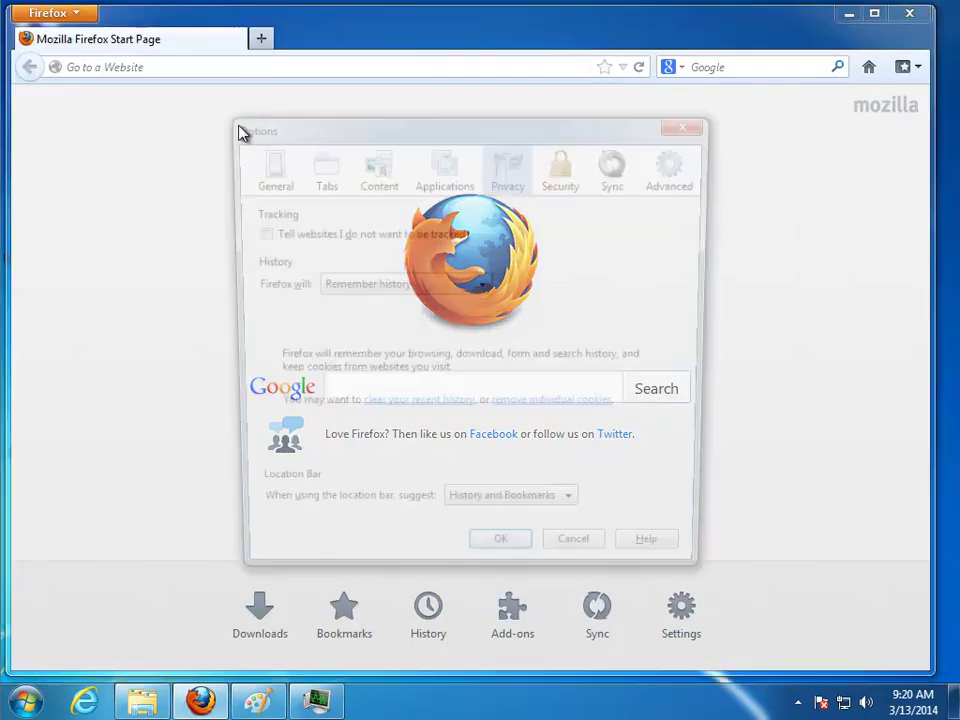
pyautogui.click(266, 172)
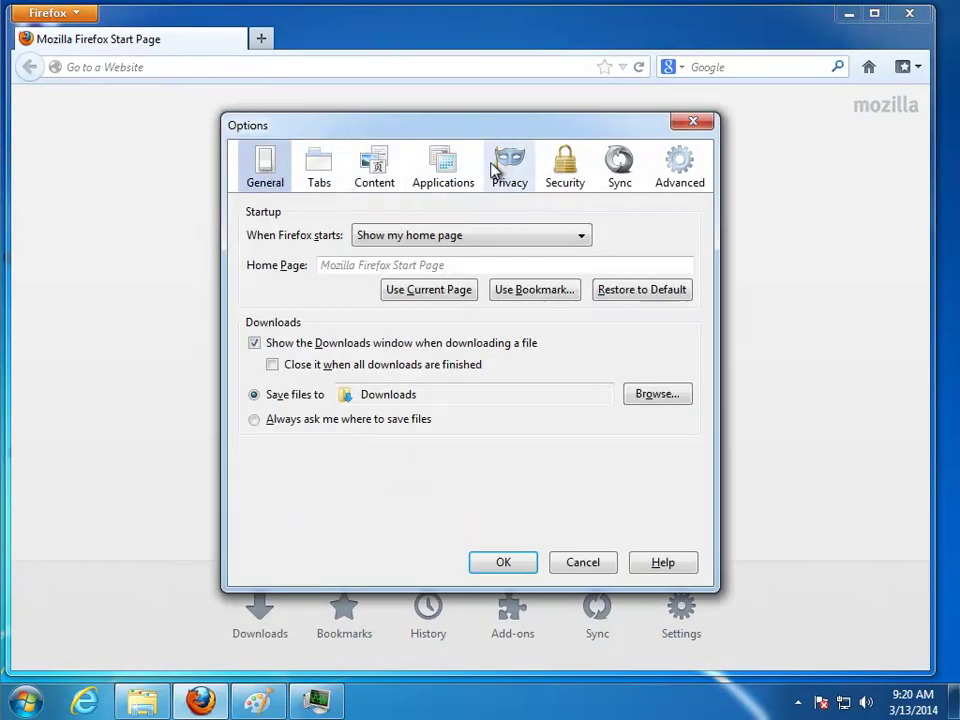
pyautogui.click(548, 170)
pyautogui.click(515, 170)
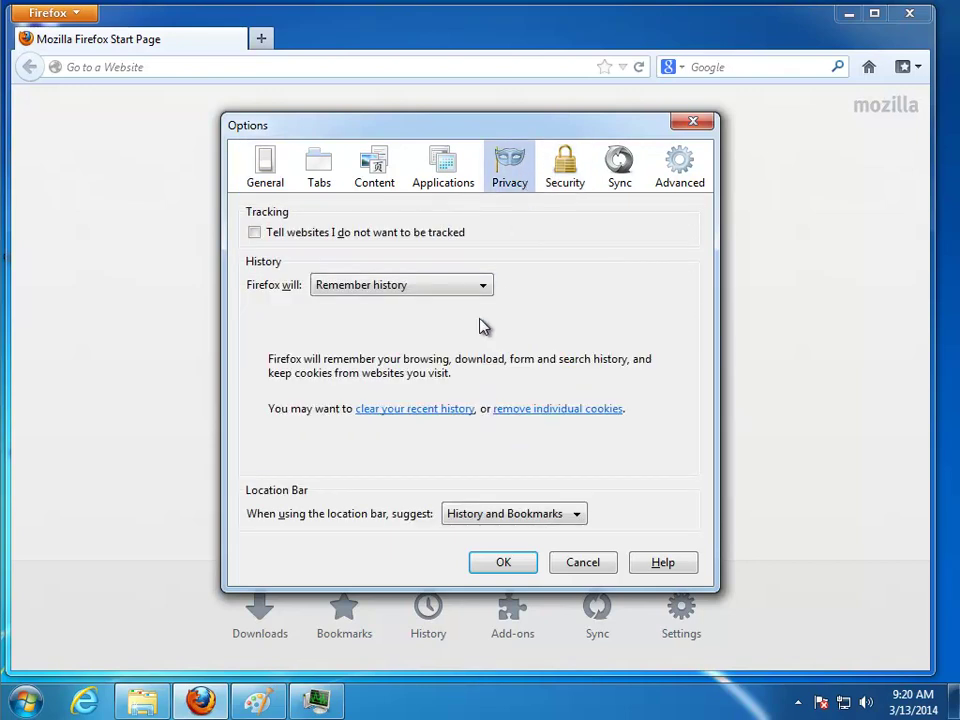
pyautogui.click(440, 409)
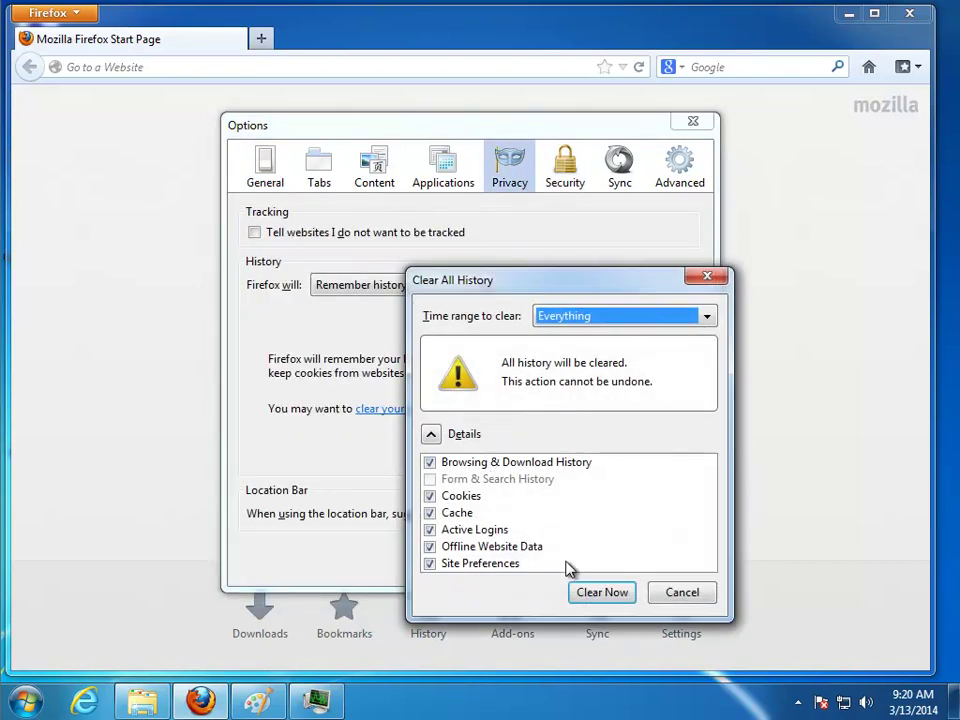
pyautogui.click(597, 598)
pyautogui.click(536, 566)
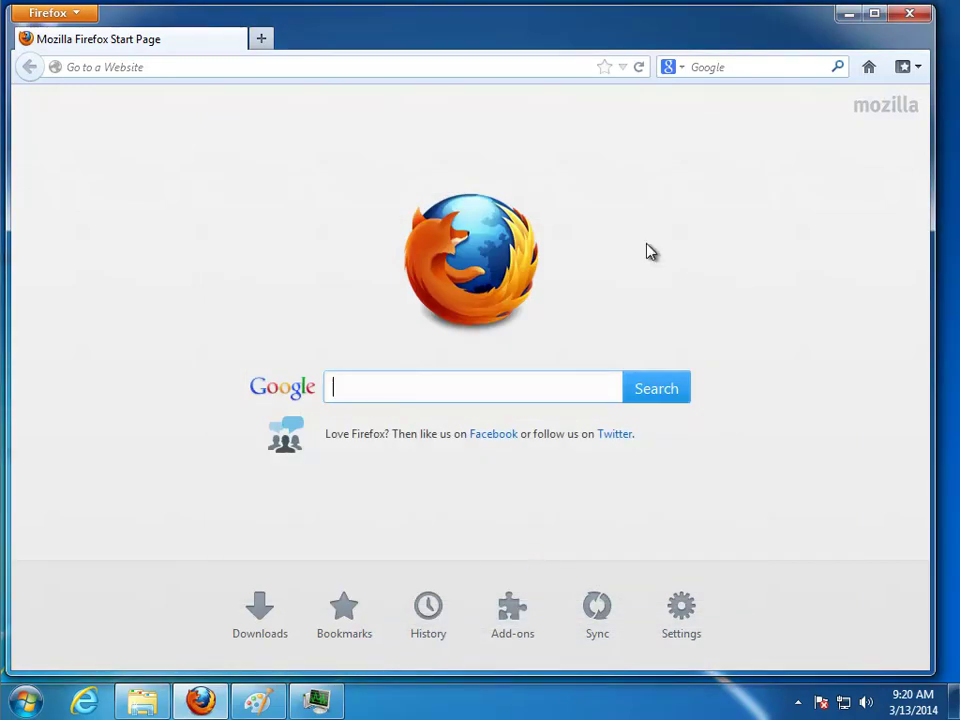
# Step: Check the available search engines in Firefox and close the browser
pyautogui.click(676, 68)
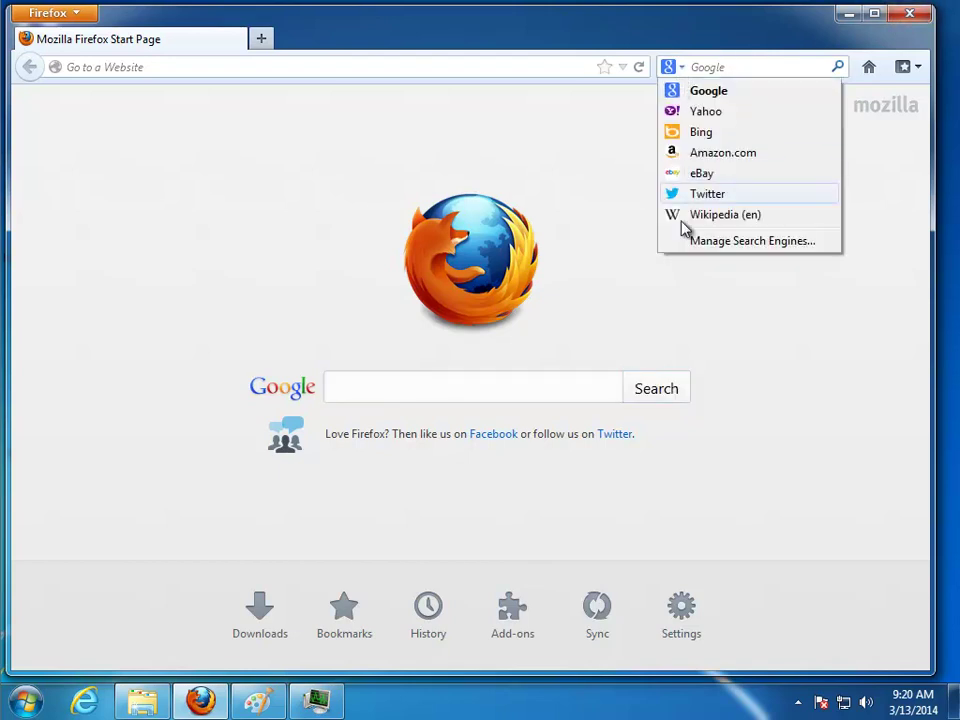
pyautogui.click(677, 305)
pyautogui.click(907, 14)
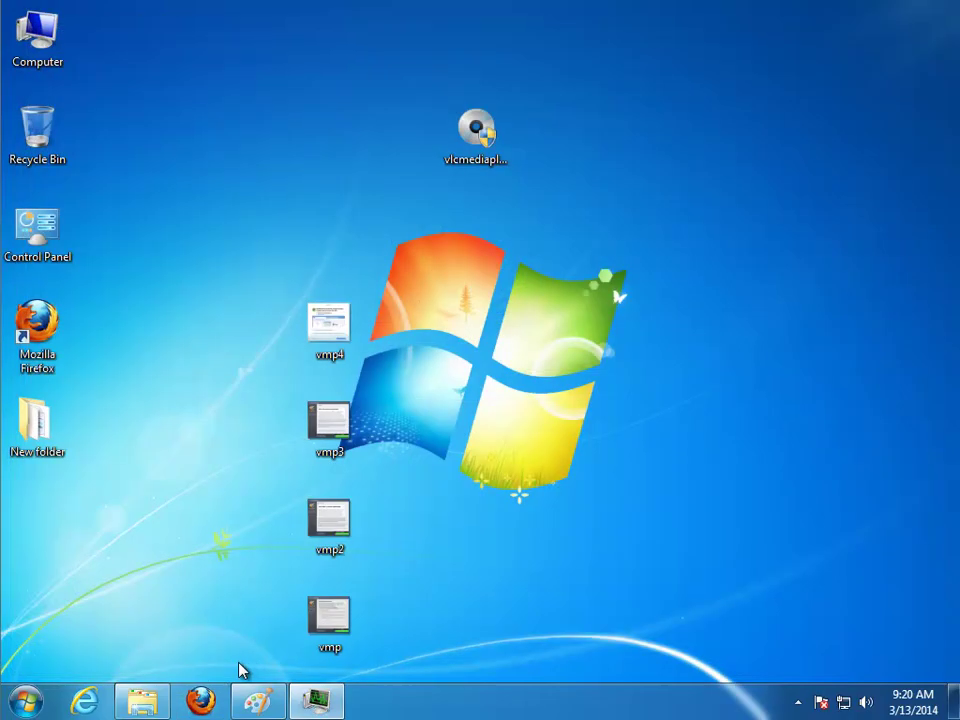
# Step: Inspect Internet Explorer's home page, toolbars, extensions and search providers for unwanted entries, and close the browser
pyautogui.click(100, 706)
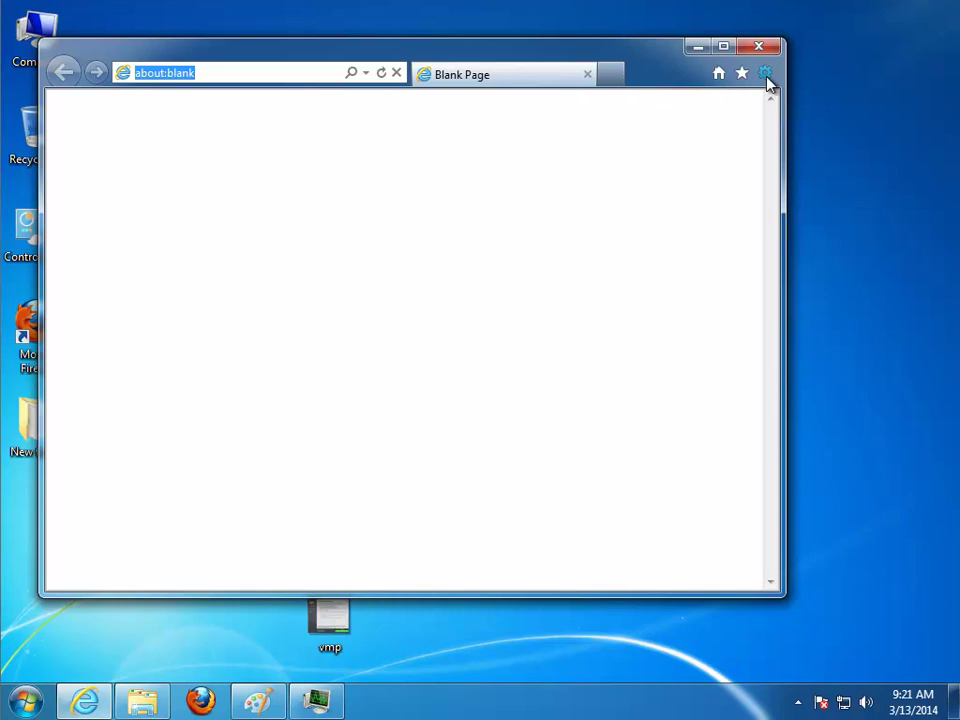
pyautogui.click(765, 75)
pyautogui.click(650, 278)
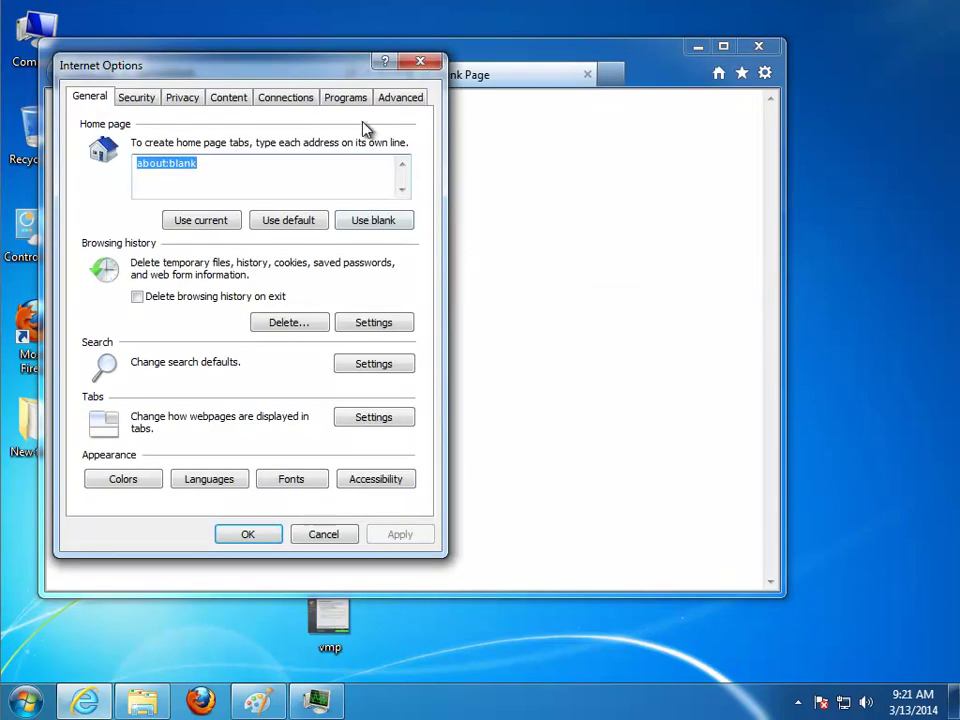
pyautogui.click(348, 100)
pyautogui.click(366, 228)
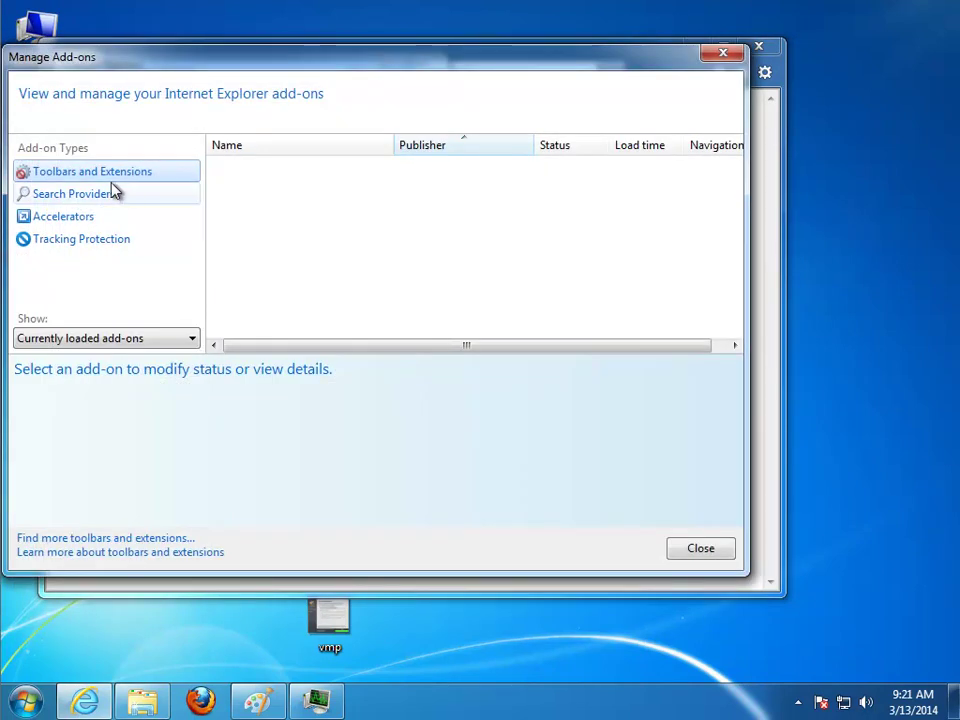
pyautogui.click(71, 194)
pyautogui.click(80, 171)
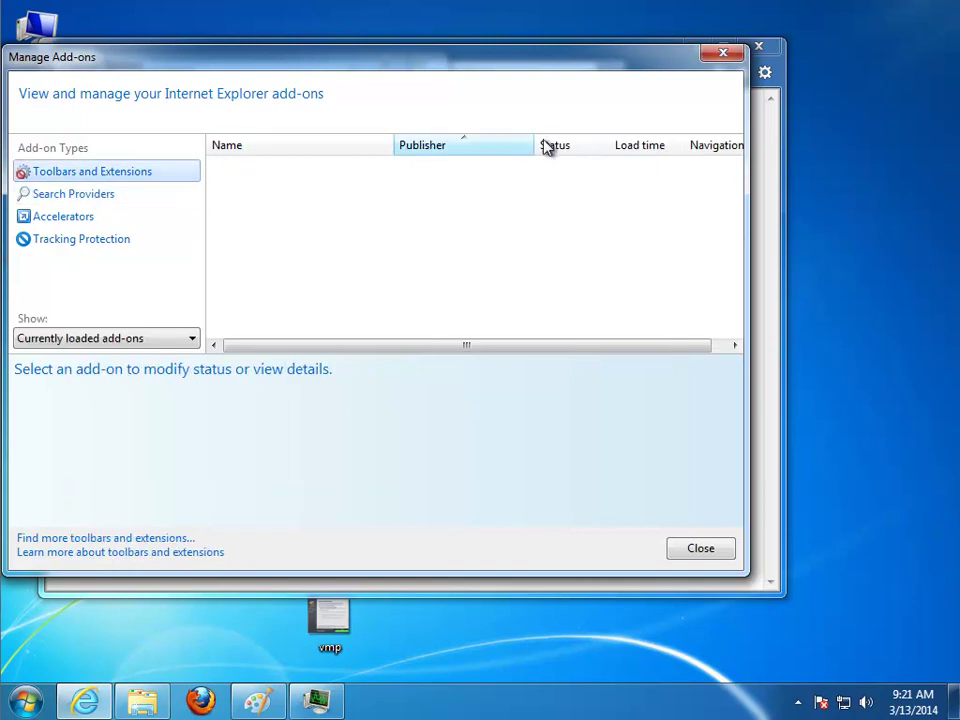
pyautogui.click(723, 53)
pyautogui.click(418, 64)
pyautogui.click(758, 46)
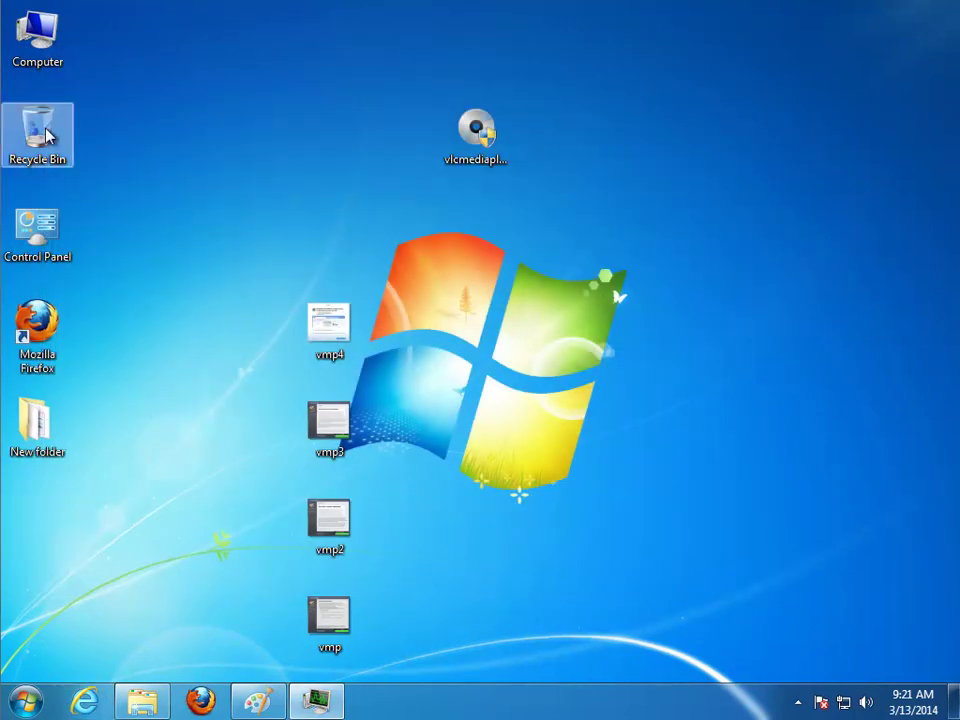
# Step: Search the whole computer for realplayer
pyautogui.doubleClick(37, 35)
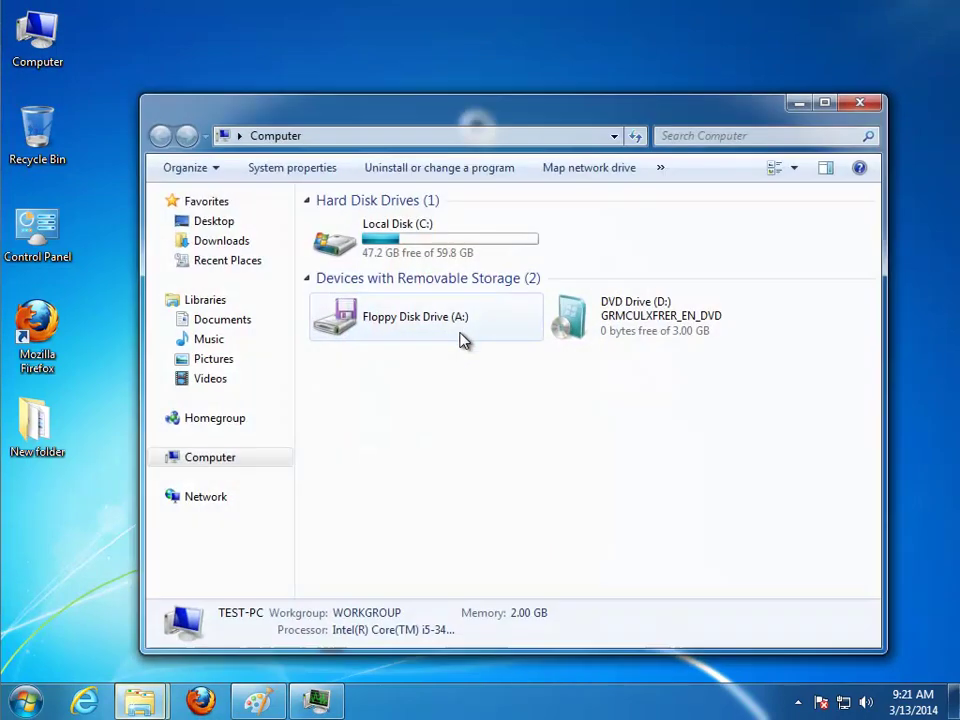
pyautogui.click(692, 131)
pyautogui.write('realplay')
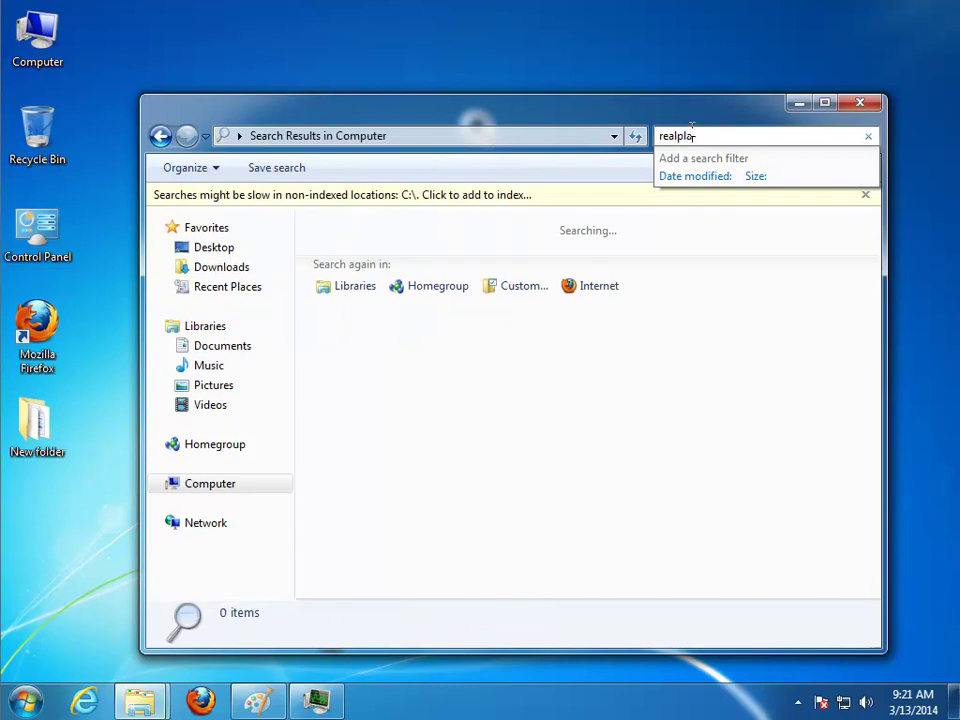
pyautogui.write('er')
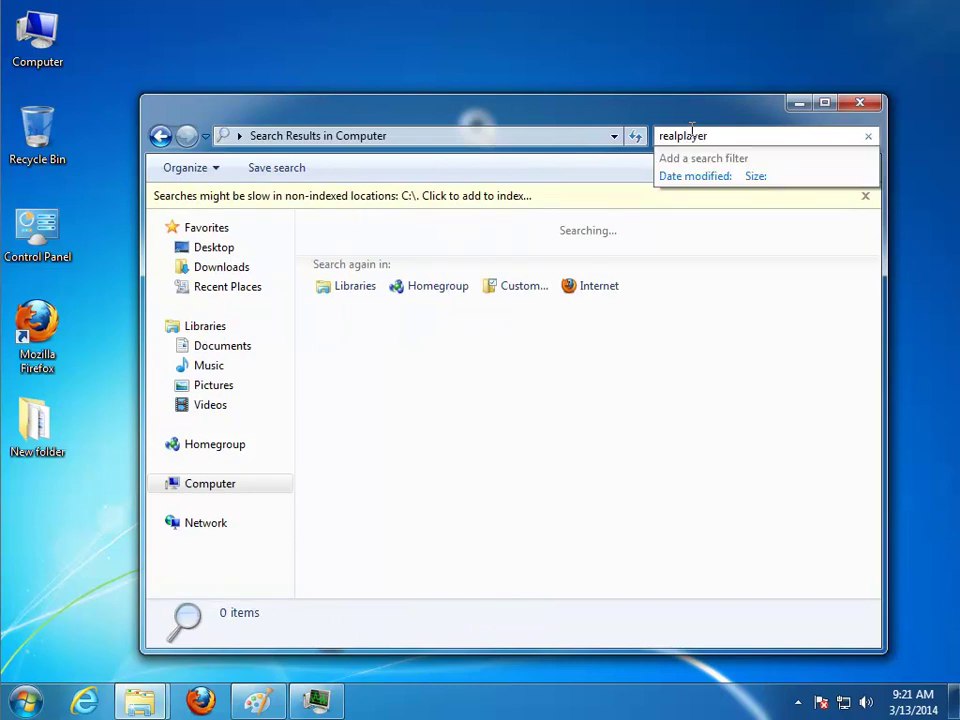
# Step: Minimize the search window and search the computer for GOOGLE in a second window
pyautogui.click(800, 102)
pyautogui.doubleClick(37, 40)
pyautogui.click(704, 158)
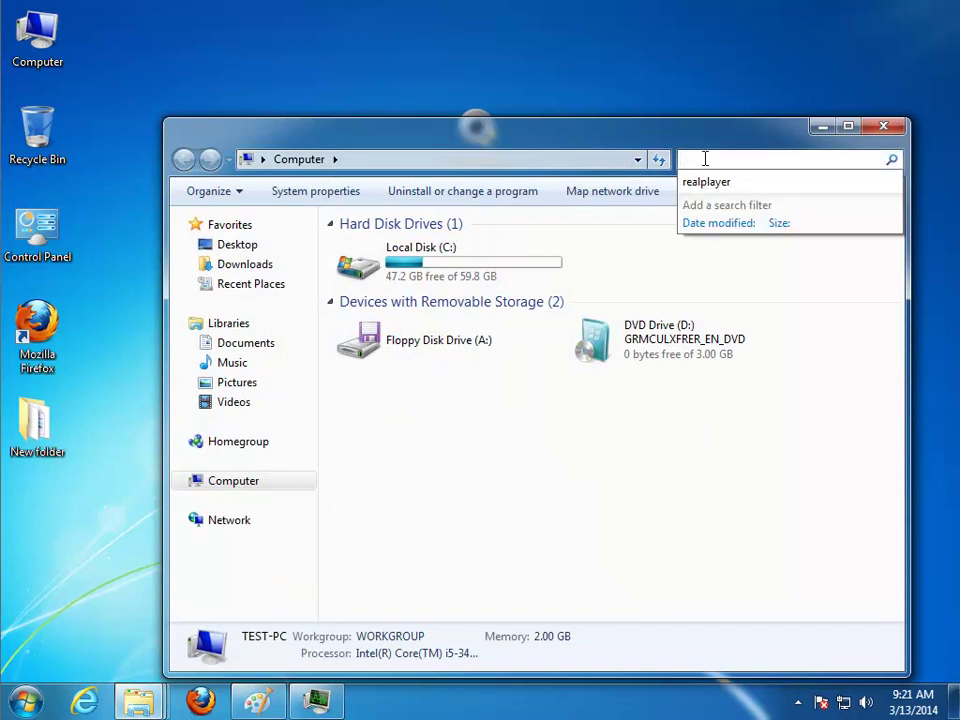
pyautogui.write('GOOGLE')
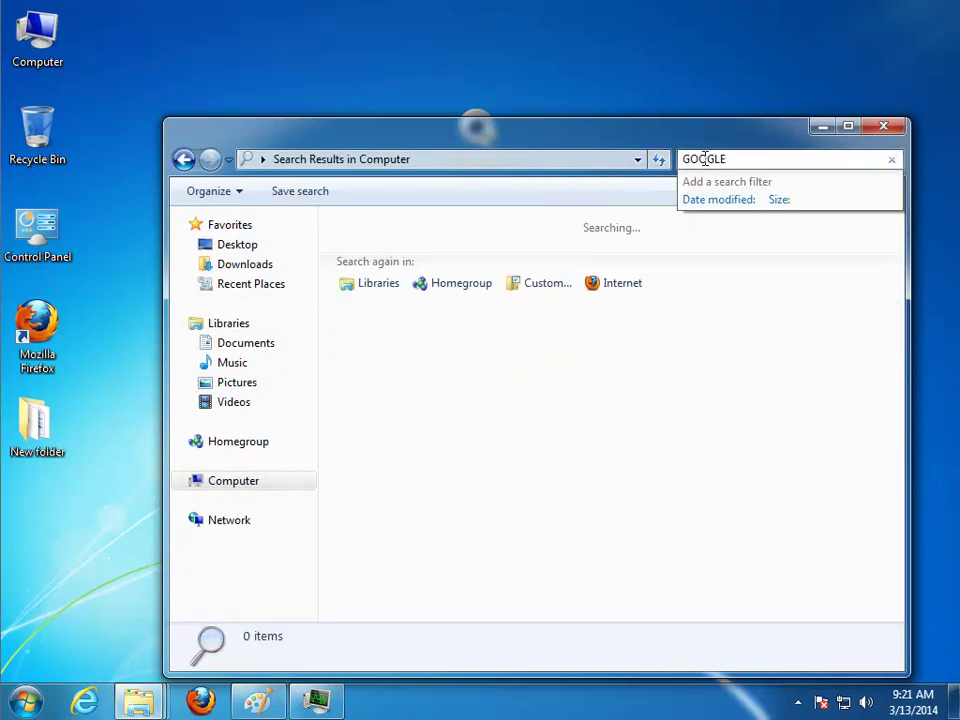
# Step: Minimize the GOOGLE search window, load the vmp3 installer picture into Paint and reduce the Paint window so the desktop can be reached
pyautogui.click(253, 705)
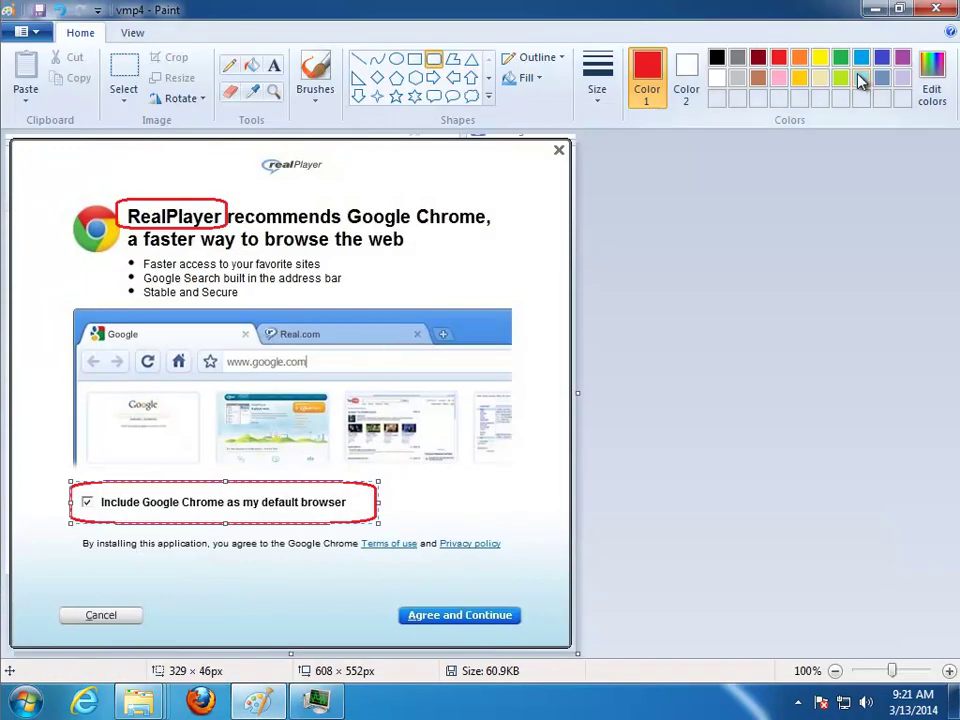
pyautogui.click(876, 10)
pyautogui.click(846, 124)
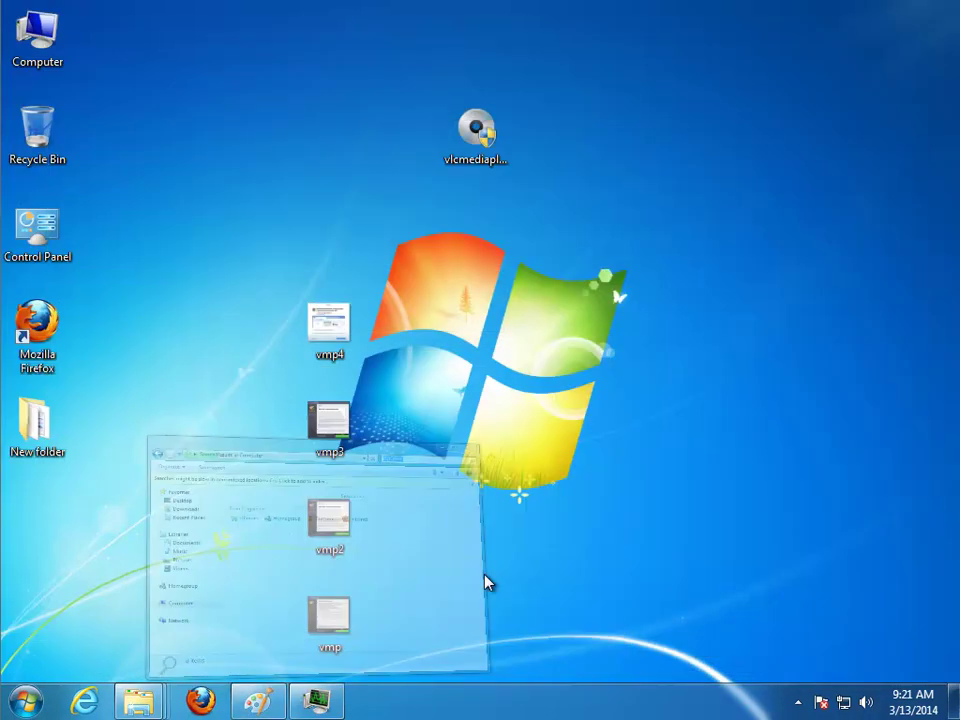
pyautogui.click(250, 703)
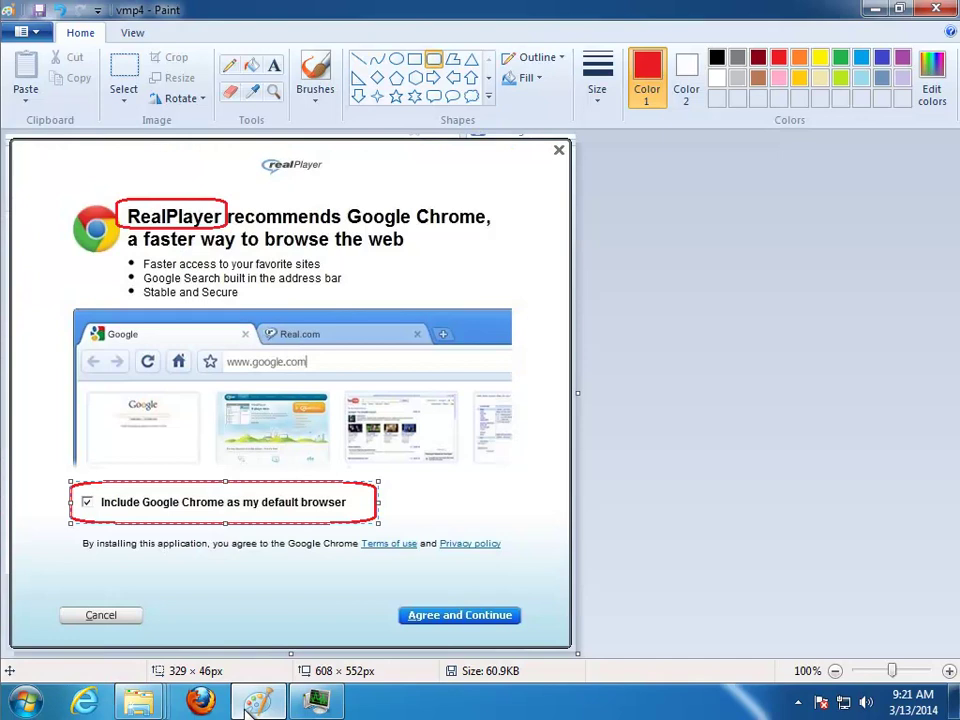
pyautogui.click(250, 703)
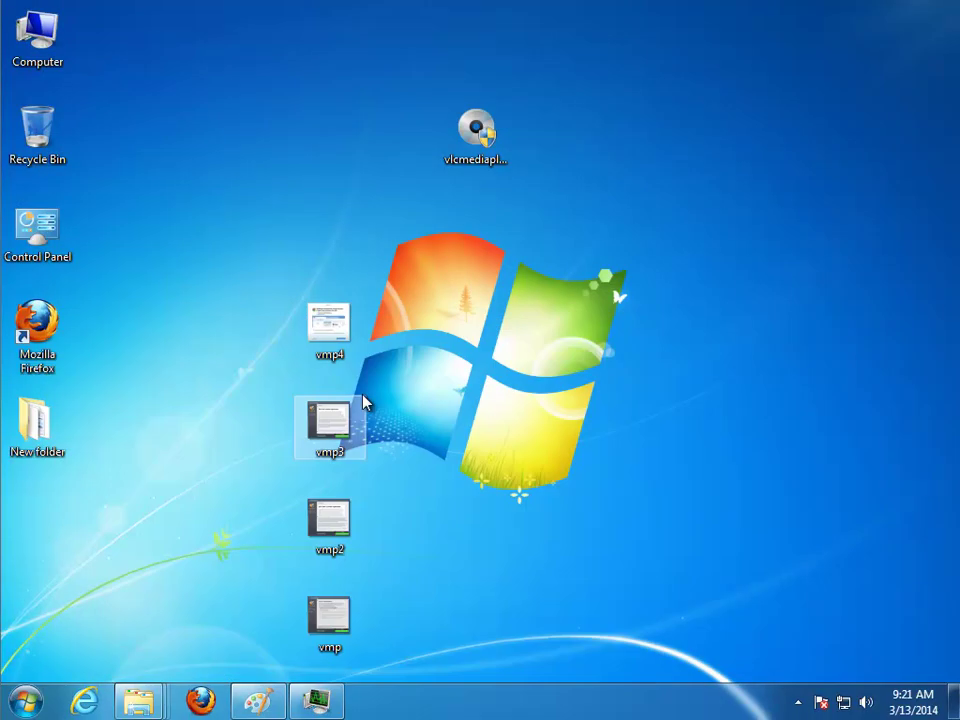
pyautogui.moveTo(287, 712)
pyautogui.mouseDown()
pyautogui.moveTo(257, 702)
pyautogui.moveTo(332, 412)
pyautogui.mouseUp()
pyautogui.click(519, 364)
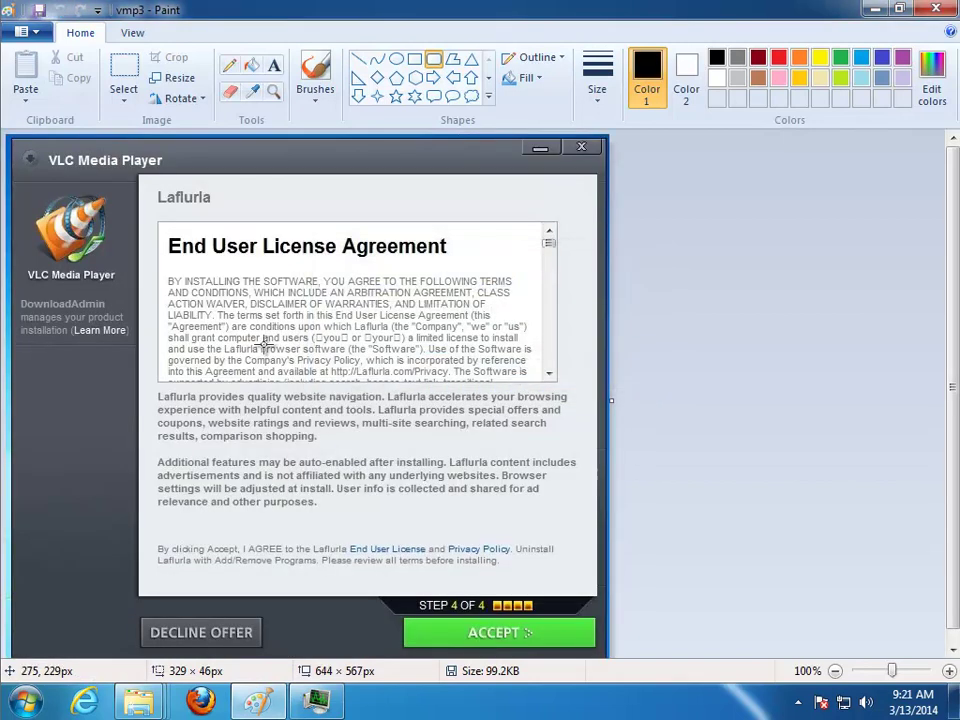
pyautogui.doubleClick(770, 15)
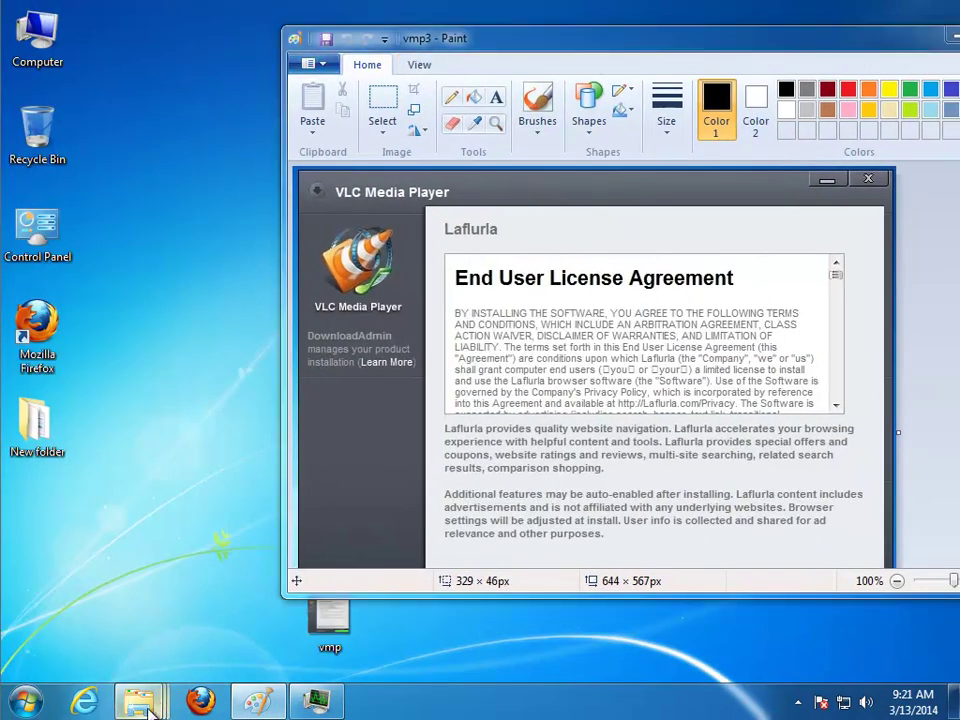
# Step: Search the whole computer for LAFLURLA in another Computer window and minimize that window
pyautogui.moveTo(146, 706)
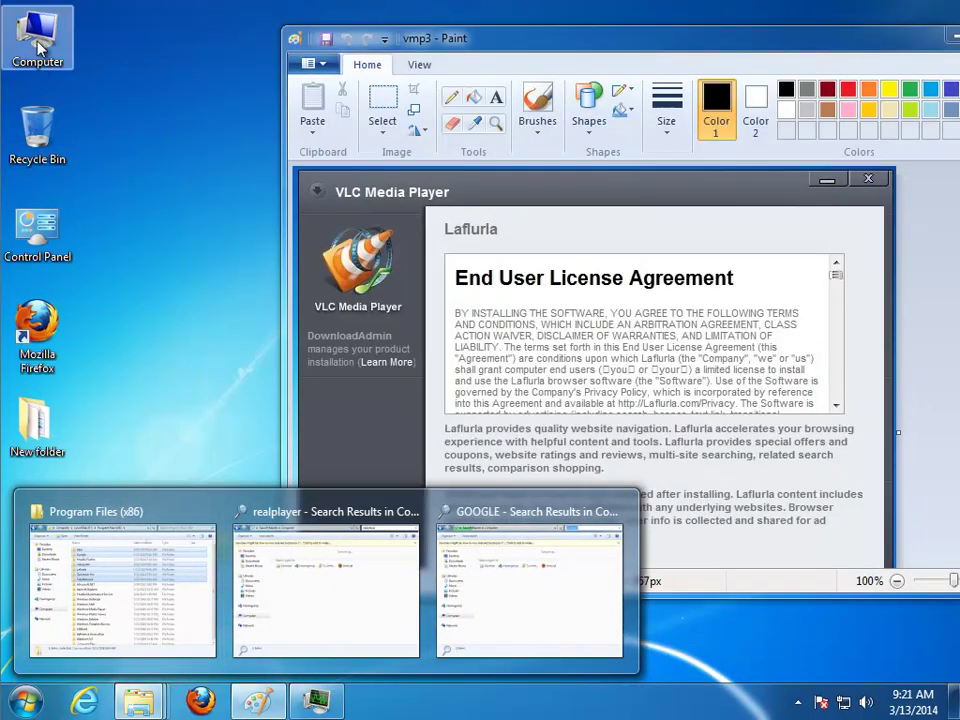
pyautogui.doubleClick(40, 62)
pyautogui.moveTo(583, 47)
pyautogui.mouseDown()
pyautogui.moveTo(632, 350)
pyautogui.moveTo(524, 364)
pyautogui.moveTo(958, 131)
pyautogui.moveTo(937, 98)
pyautogui.moveTo(762, 257)
pyautogui.moveTo(509, 277)
pyautogui.moveTo(474, 307)
pyautogui.mouseUp()
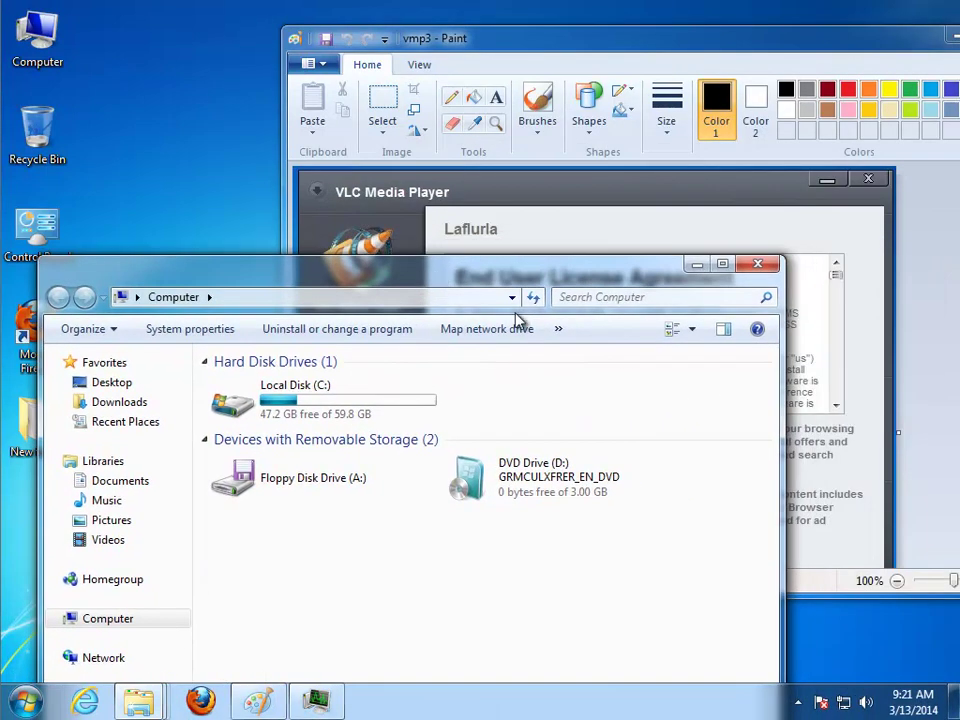
pyautogui.click(588, 297)
pyautogui.write('la')
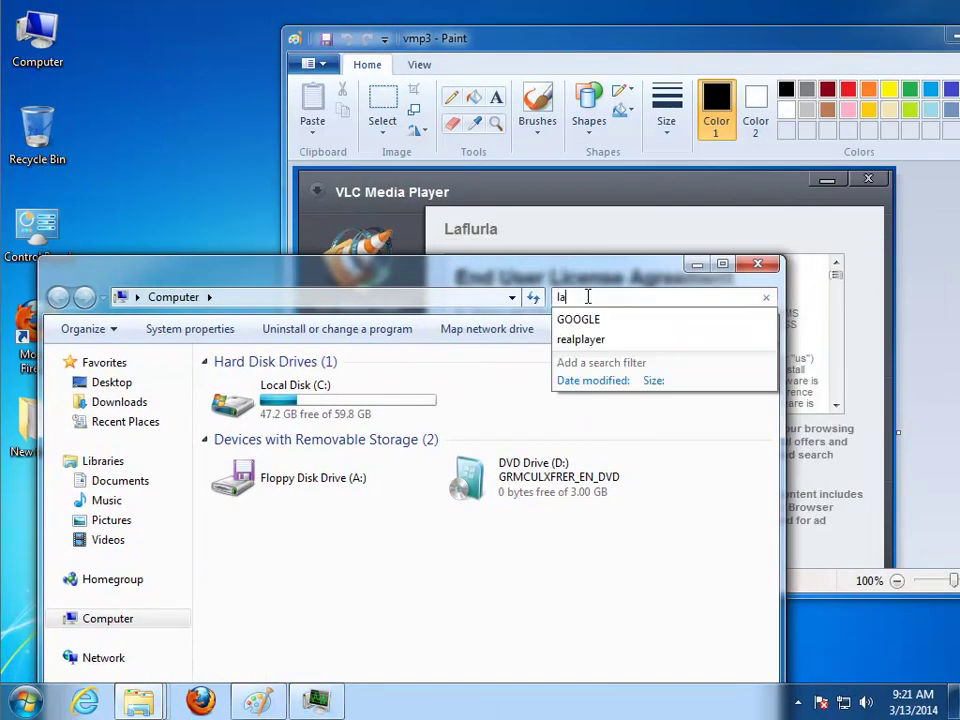
pyautogui.press('BackSpace')
pyautogui.press('BackSpace')
pyautogui.write('LAFLURLA')
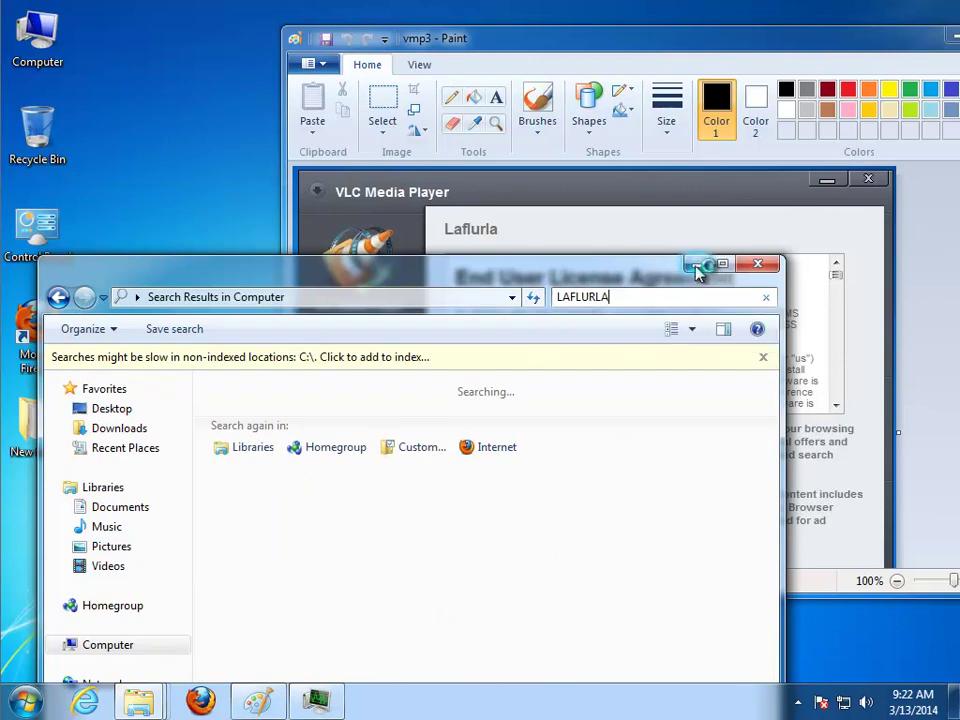
pyautogui.click(697, 264)
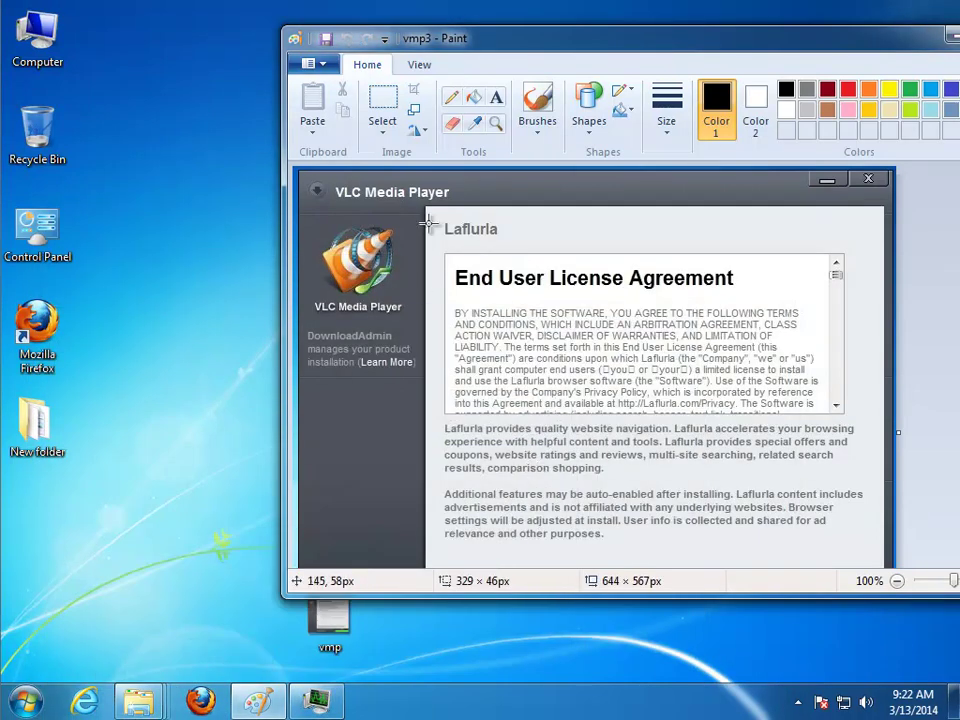
# Step: View the vmp2 picture and the vmp picture in Paint, and maximize the window to read the bundled offers
pyautogui.moveTo(516, 47); pyautogui.dragTo(603, 40)
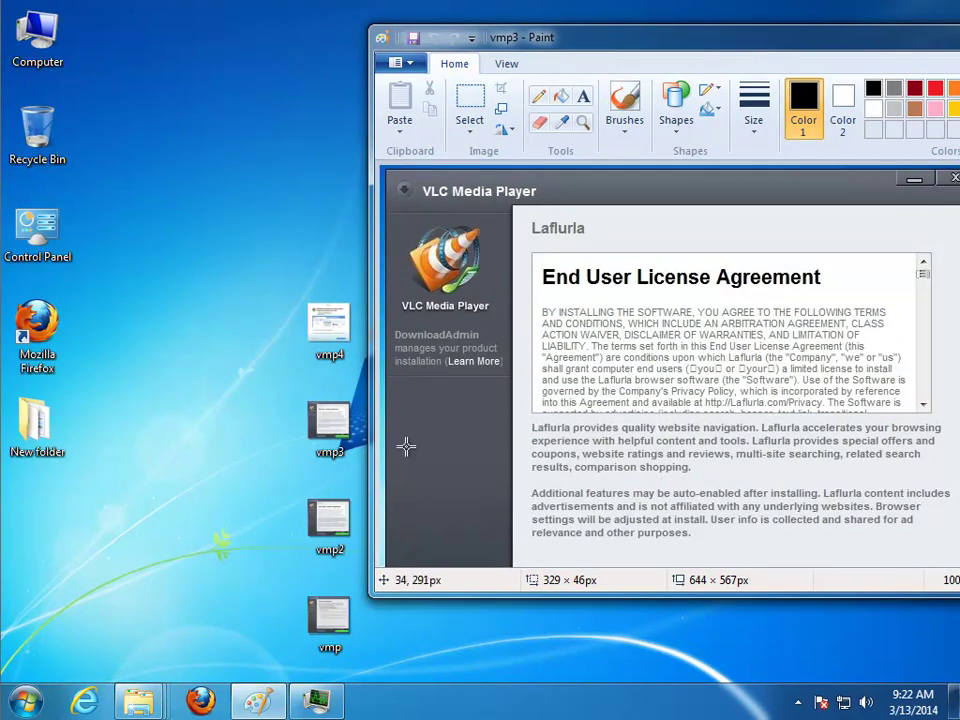
pyautogui.moveTo(332, 522); pyautogui.dragTo(628, 418)
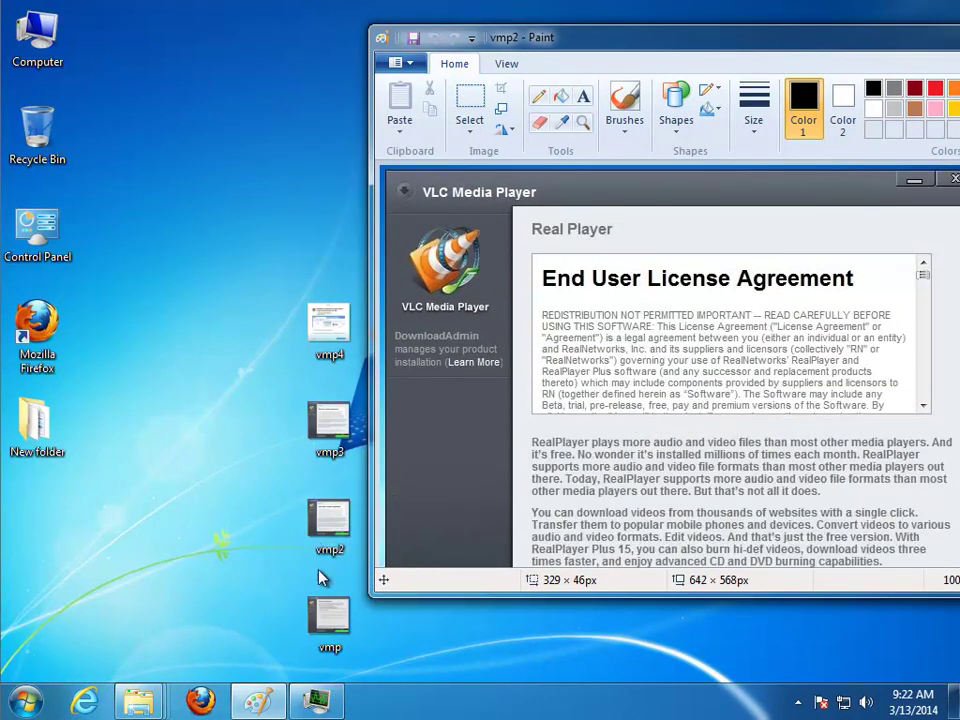
pyautogui.moveTo(325, 625); pyautogui.dragTo(617, 443)
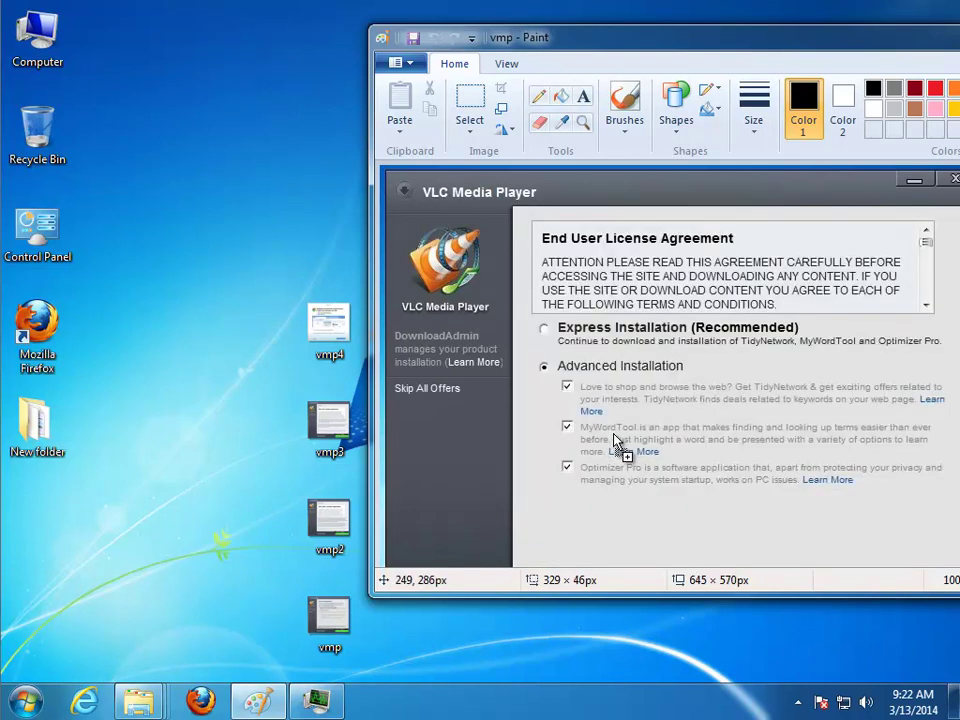
pyautogui.moveTo(775, 38); pyautogui.dragTo(493, 36)
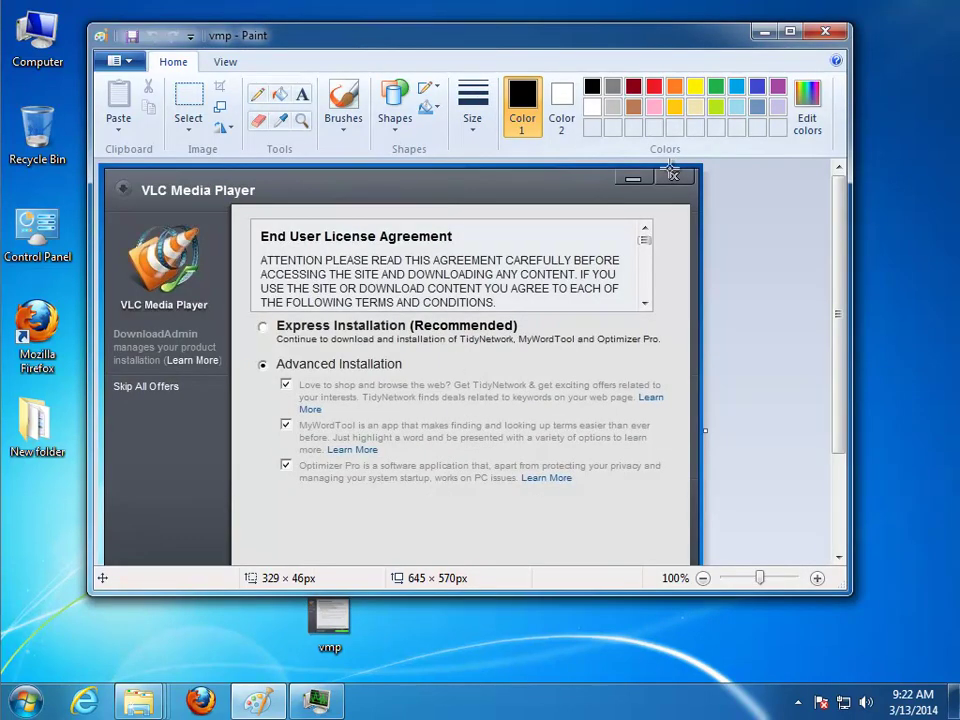
pyautogui.click(789, 31)
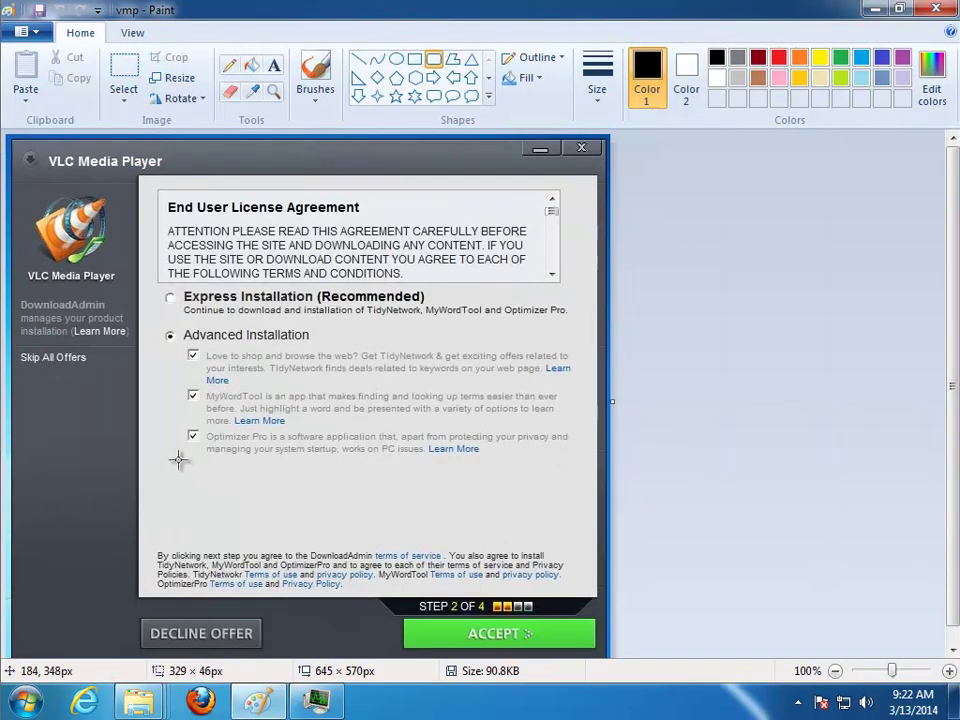
# Step: Delete the Google, Real and VideoLAN folders from Program Files (x86) with administrator permission, and check inside Common Files
pyautogui.moveTo(139, 710)
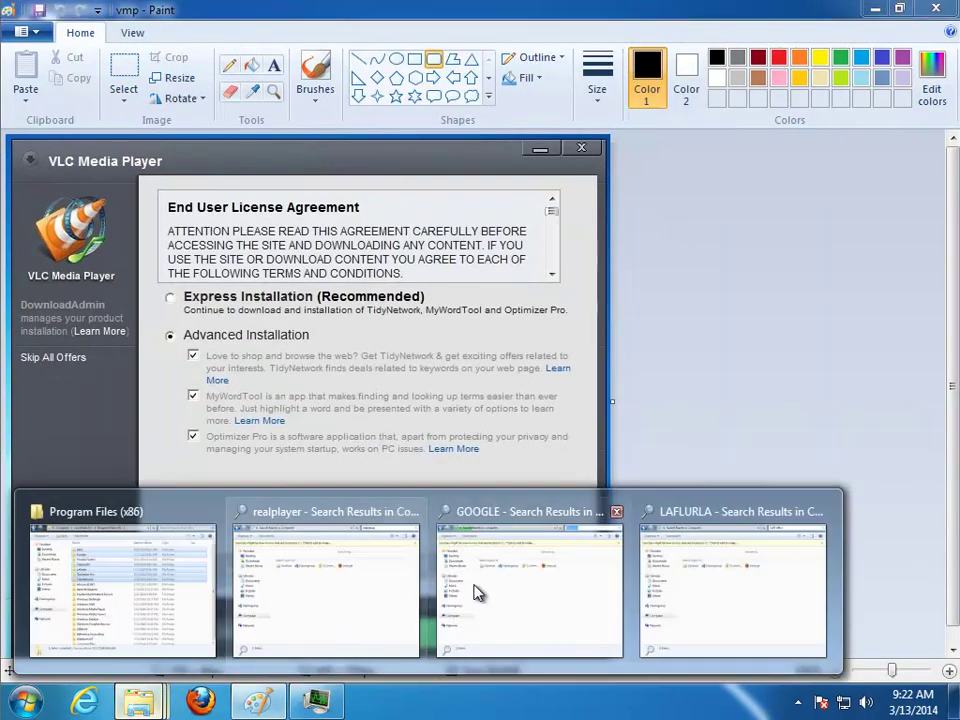
pyautogui.click(118, 628)
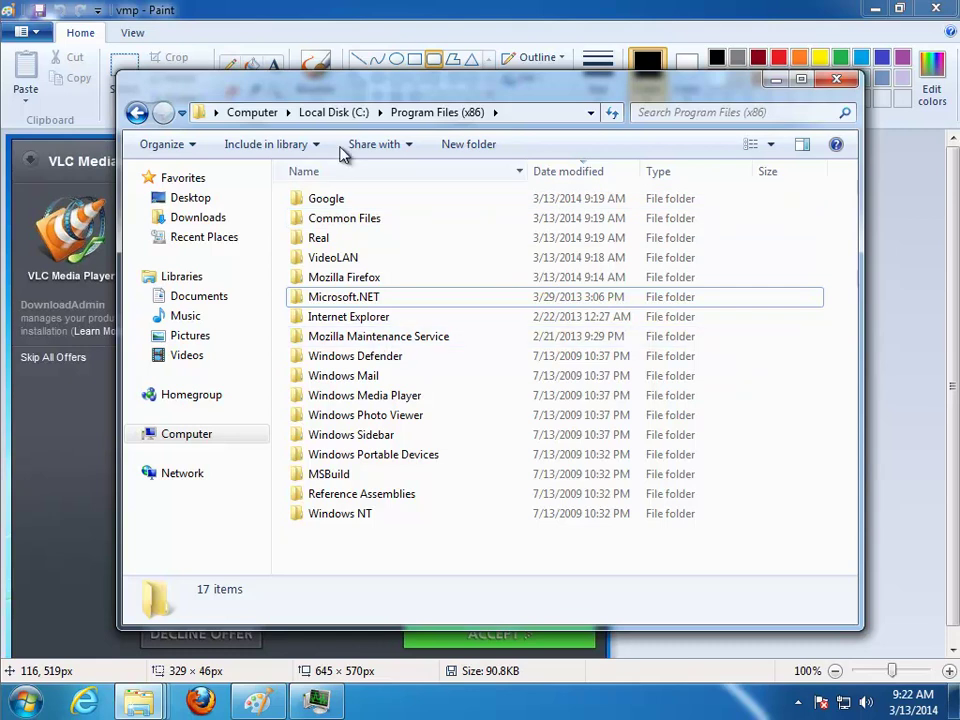
pyautogui.doubleClick(354, 199)
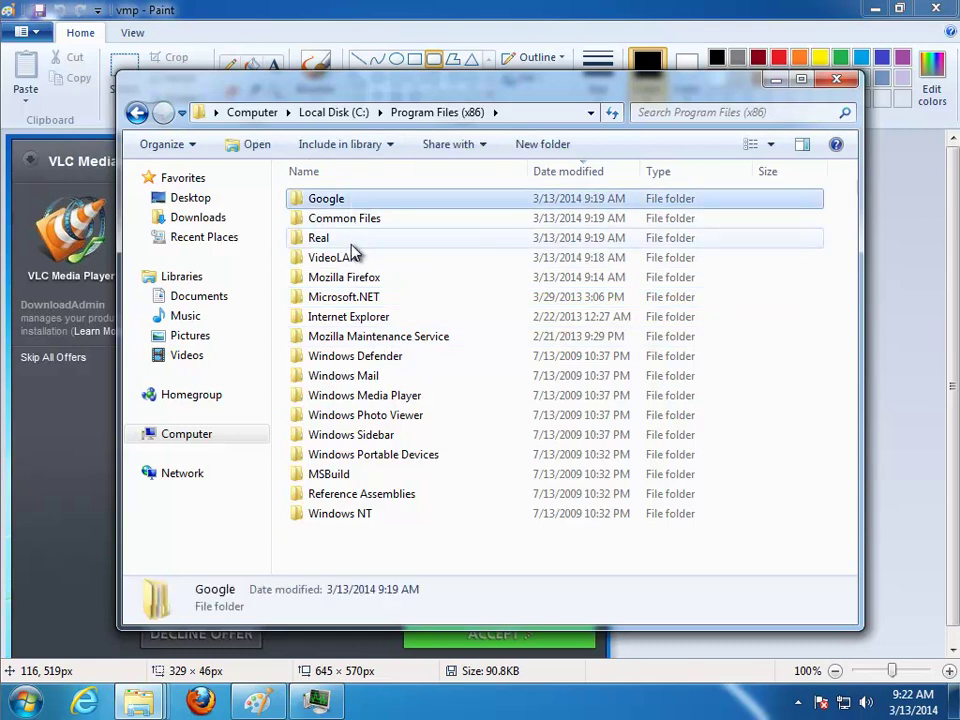
pyautogui.keyDown('ctrl'); pyautogui.click(356, 241); pyautogui.keyUp('ctrl')
pyautogui.keyDown('ctrl'); pyautogui.click(382, 258); pyautogui.keyUp('ctrl')
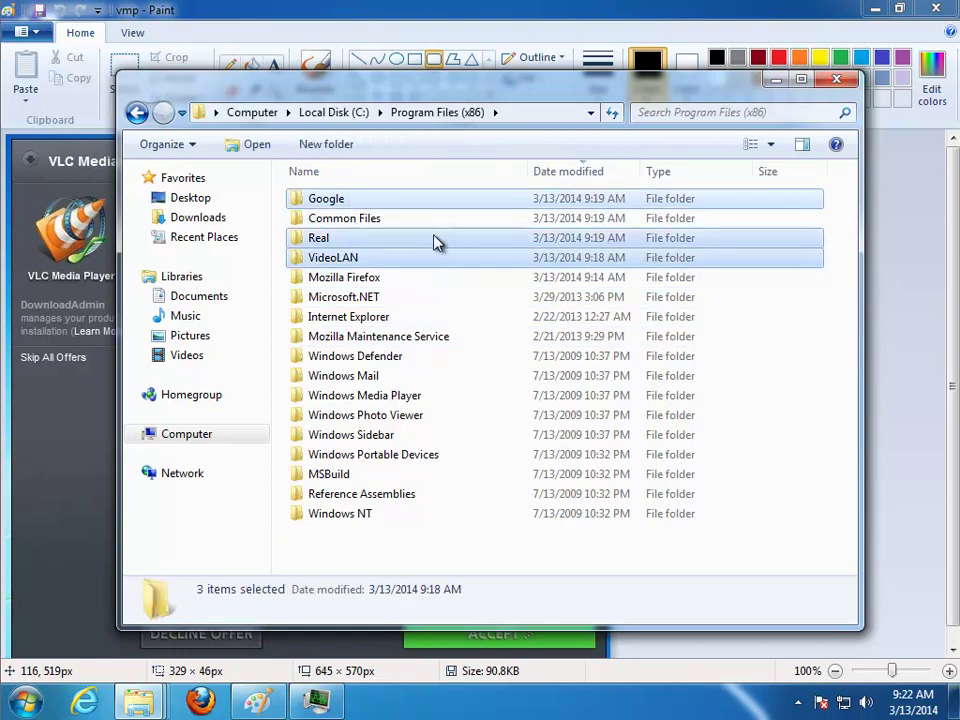
pyautogui.press('Delete')
pyautogui.press('Return')
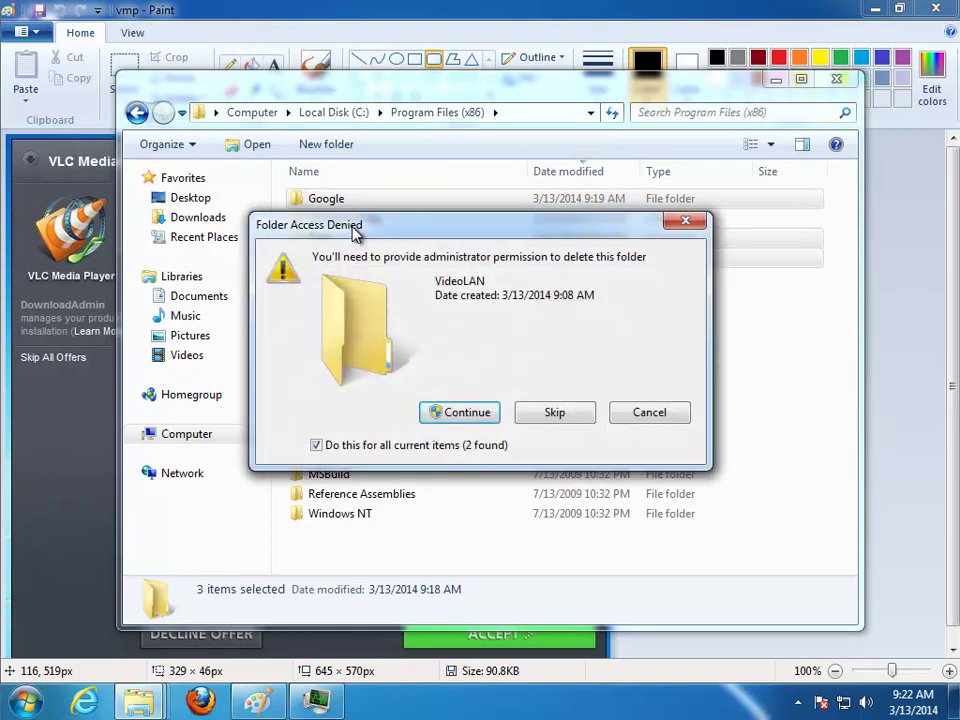
pyautogui.click(478, 416)
pyautogui.doubleClick(364, 202)
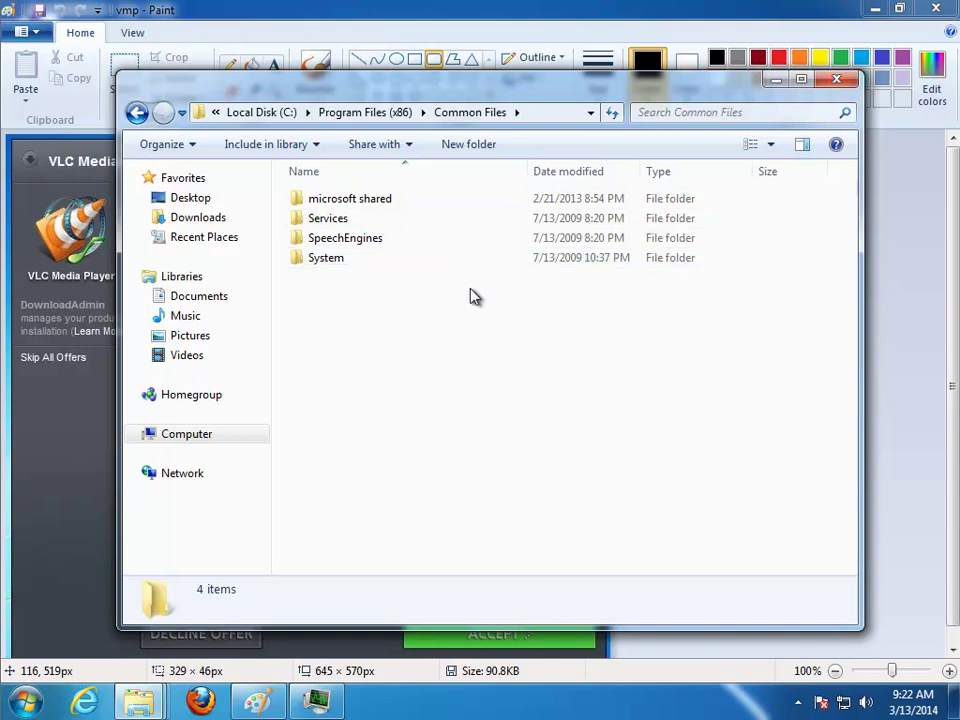
# Step: Launch Registry Editor with administrator approval, minimize the Common Files window and move the editor aside
pyautogui.press('super+r')
pyautogui.press('Return')
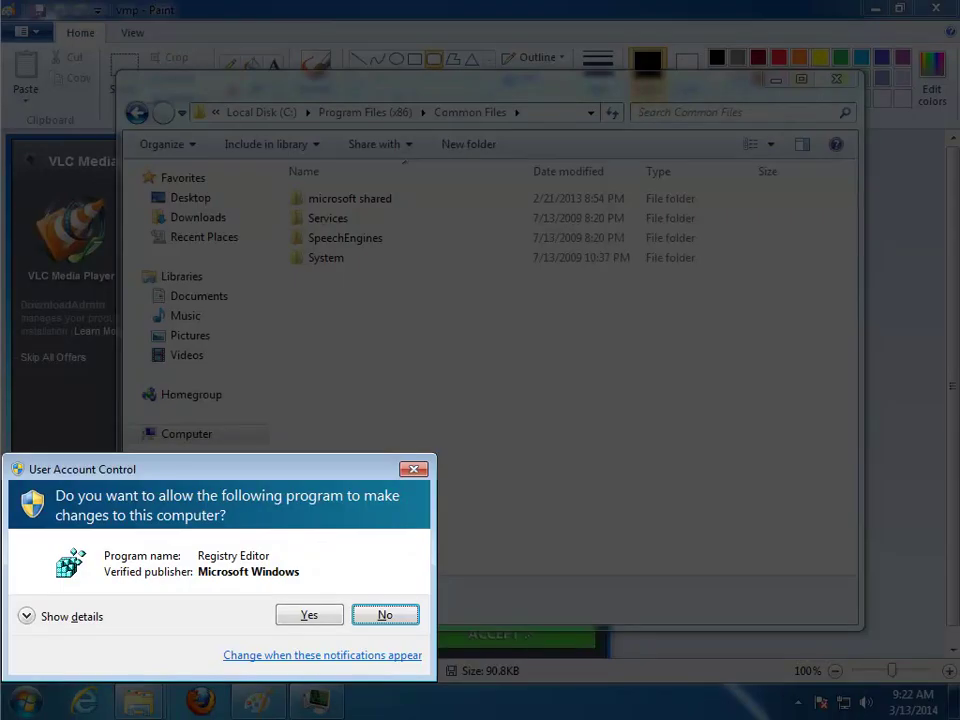
pyautogui.hotkey('alt', 'y')
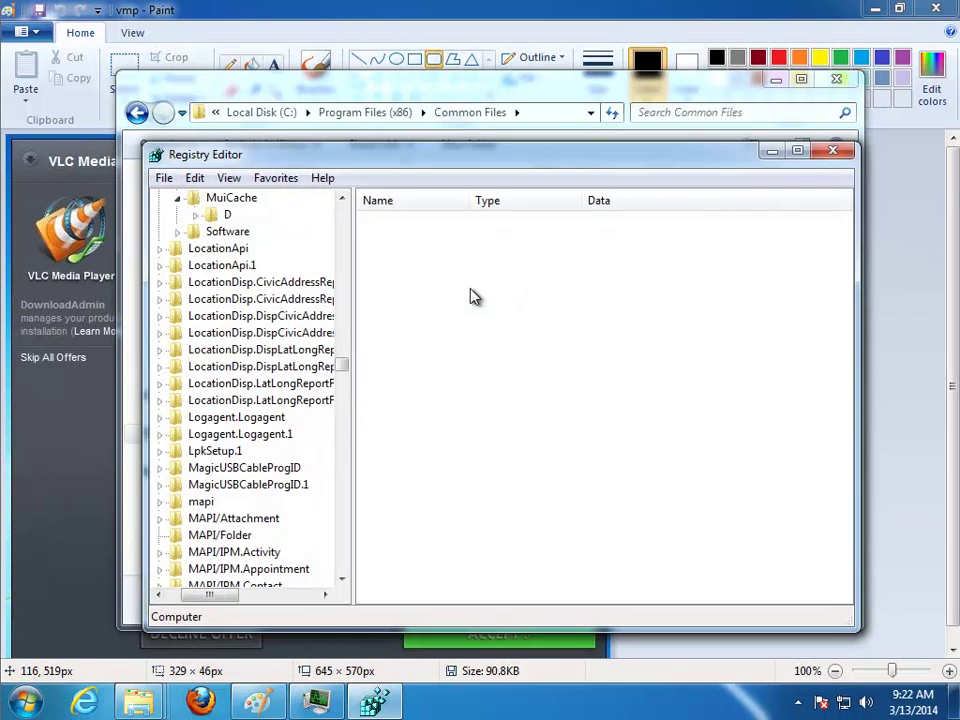
pyautogui.click(776, 80)
pyautogui.moveTo(712, 163); pyautogui.dragTo(797, 168)
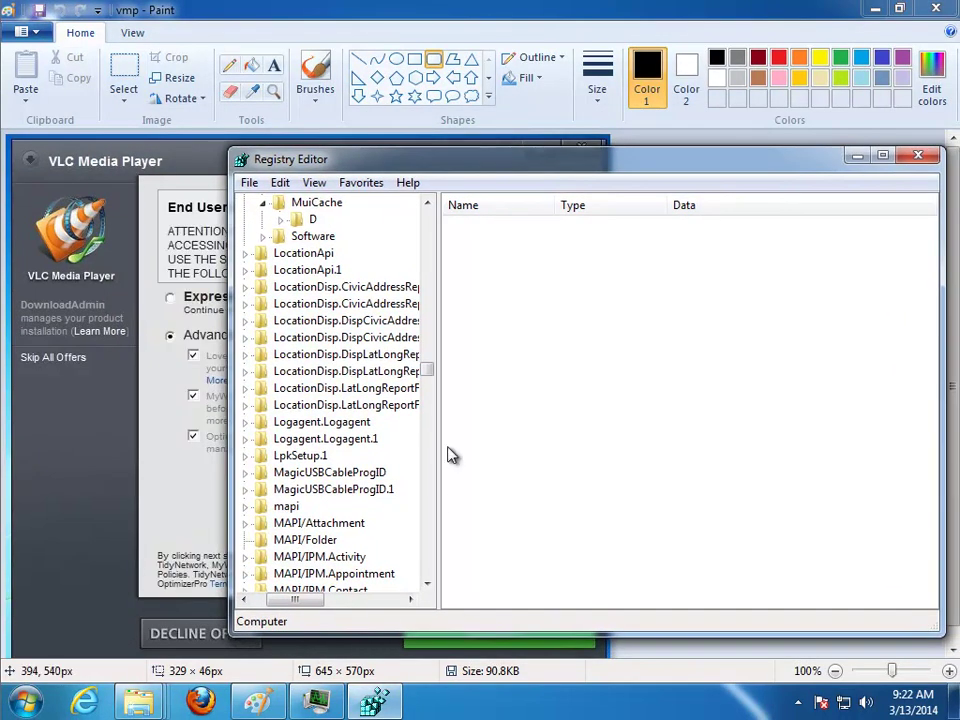
# Step: Search the registry from the Computer root for VLC MEDIA and dismiss the search
pyautogui.moveTo(428, 372); pyautogui.dragTo(452, 268)
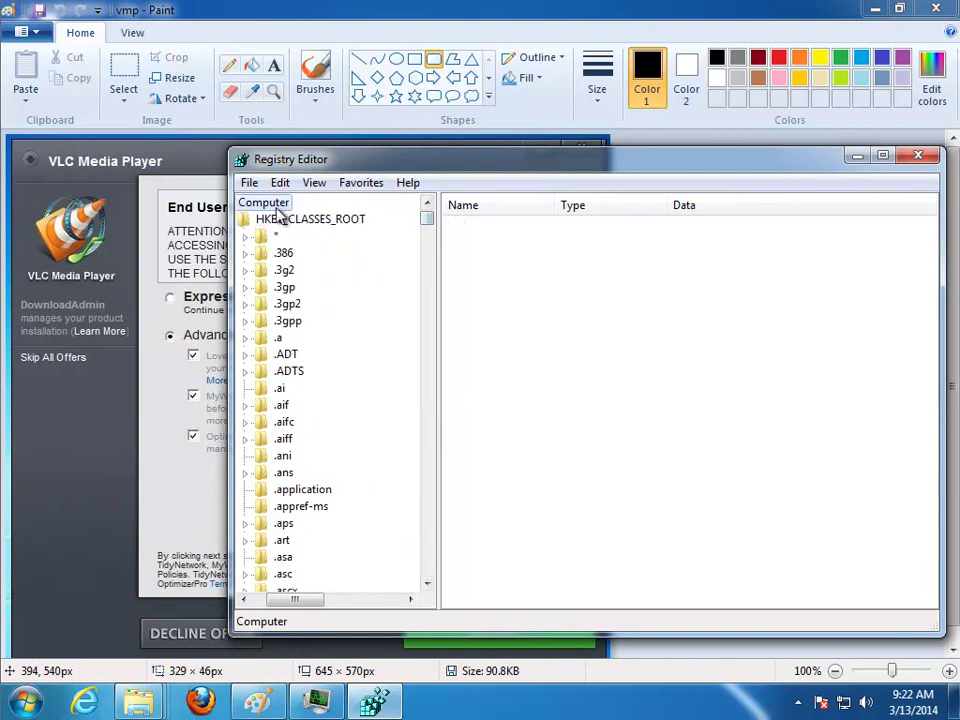
pyautogui.hotkey('ctrl', 'f')
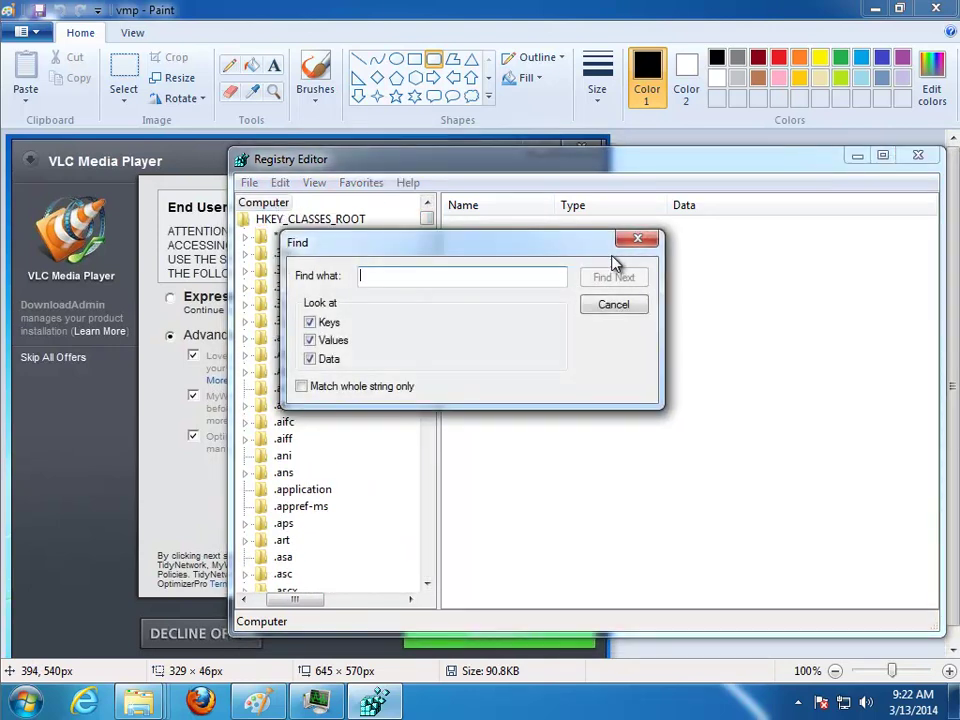
pyautogui.write('VLC MEDIA')
pyautogui.click(613, 277)
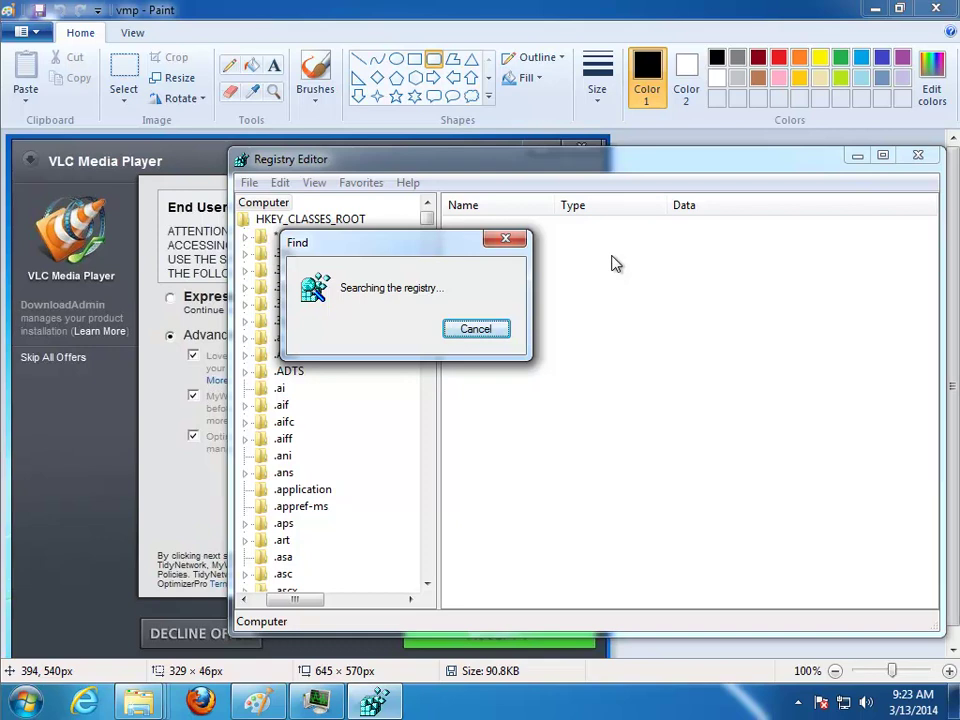
pyautogui.click(605, 347)
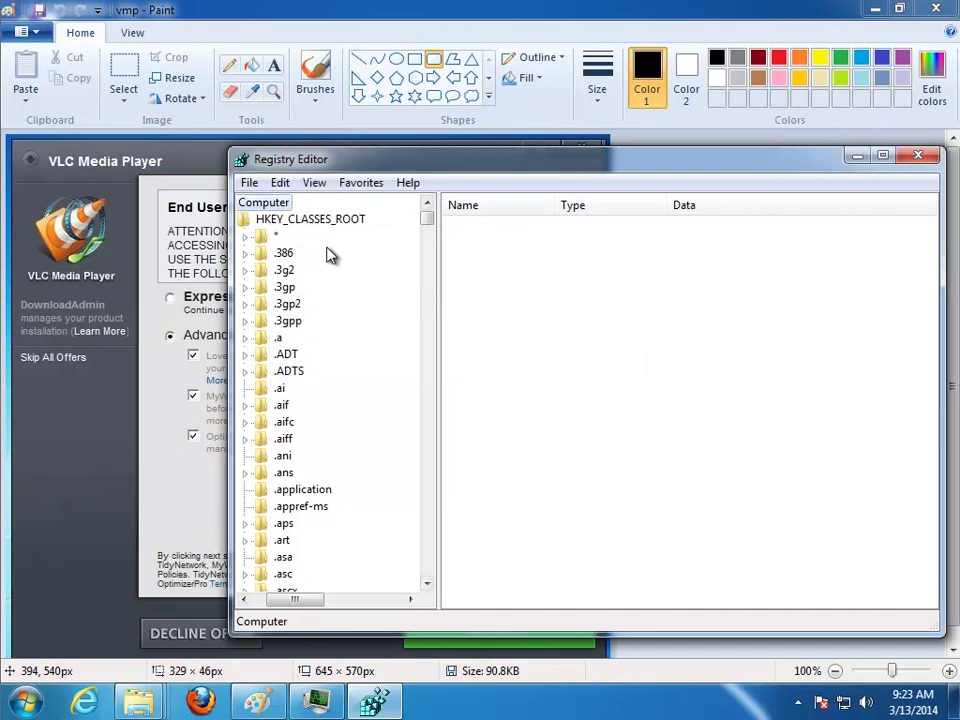
# Step: Search the registry for GOOGLE and delete the default value found in RealNetworks' CfgWebBrowser3 key
pyautogui.hotkey('ctrl', 'f')
pyautogui.write('GOOGLE')
pyautogui.press('Return')
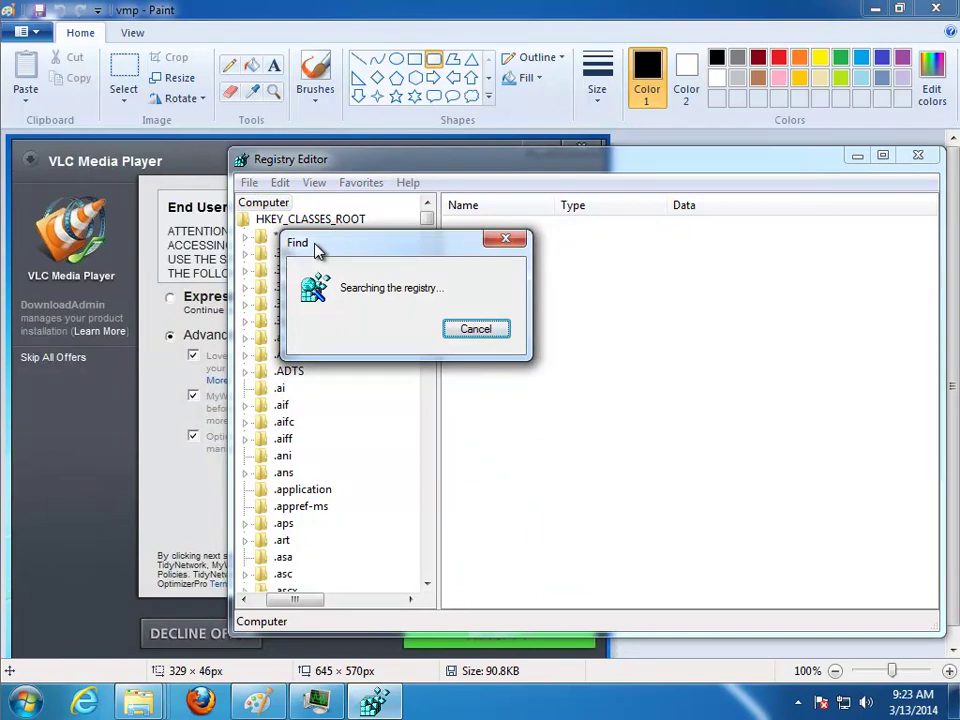
pyautogui.press('Delete')
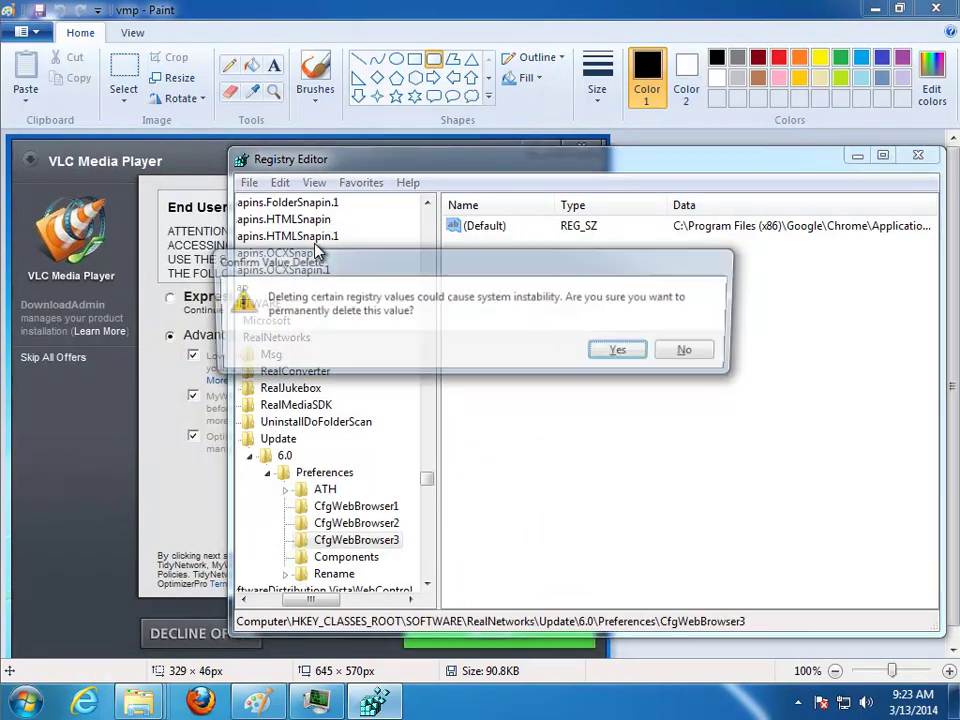
pyautogui.press('Return')
# Step: Continue the GOOGLE search and delete the current user's Google software key and the Google Chrome key under Uninstall
pyautogui.press('F3')
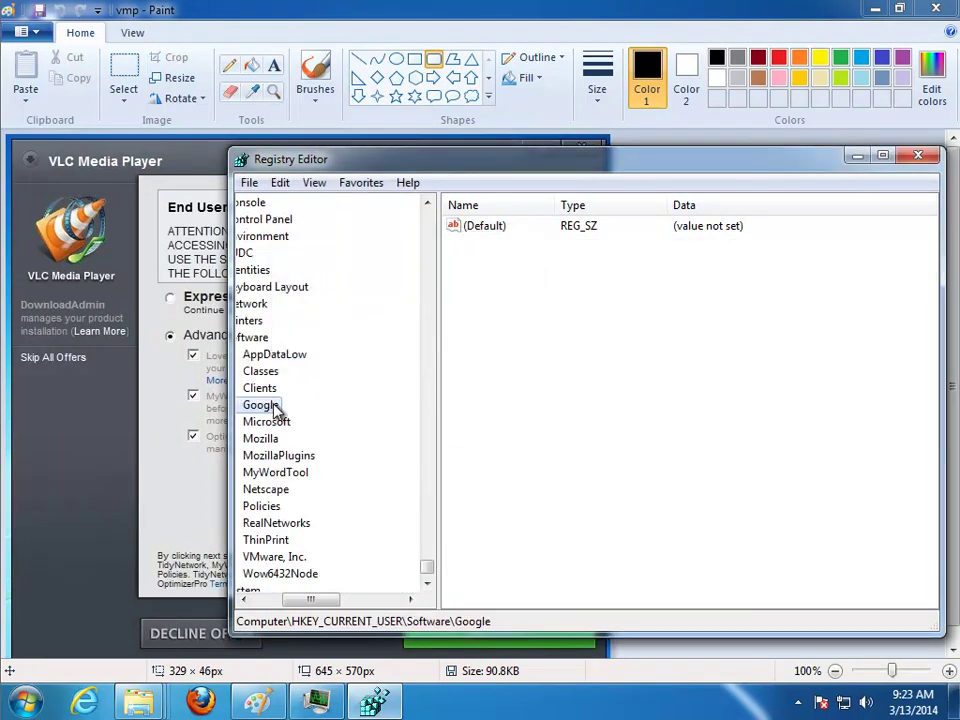
pyautogui.press('Delete')
pyautogui.press('Return')
pyautogui.press('F3')
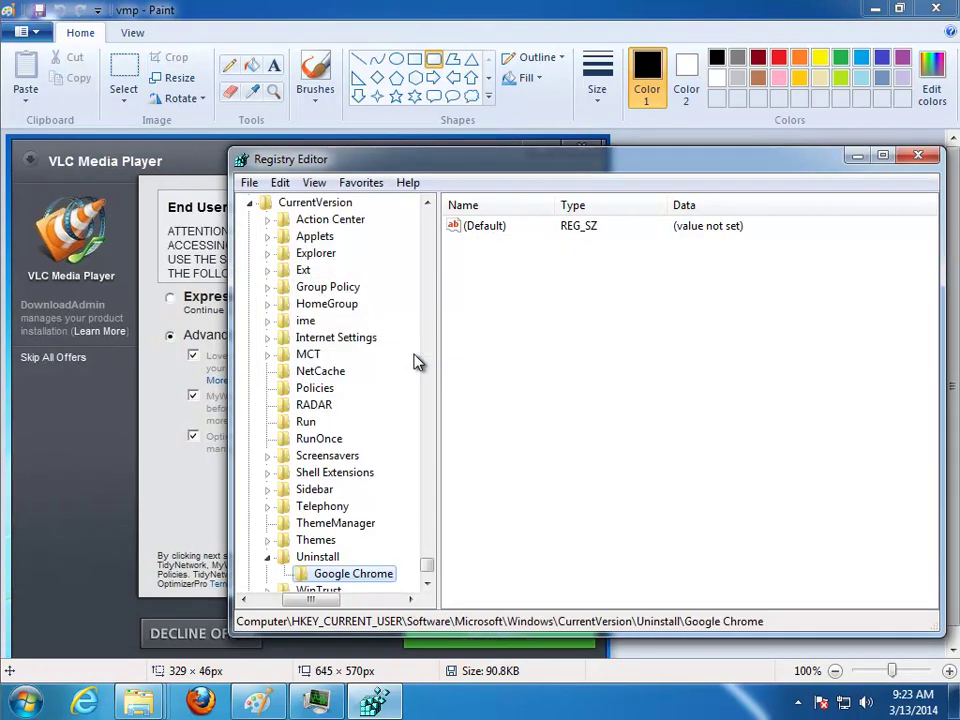
pyautogui.press('Delete')
pyautogui.press('Return')
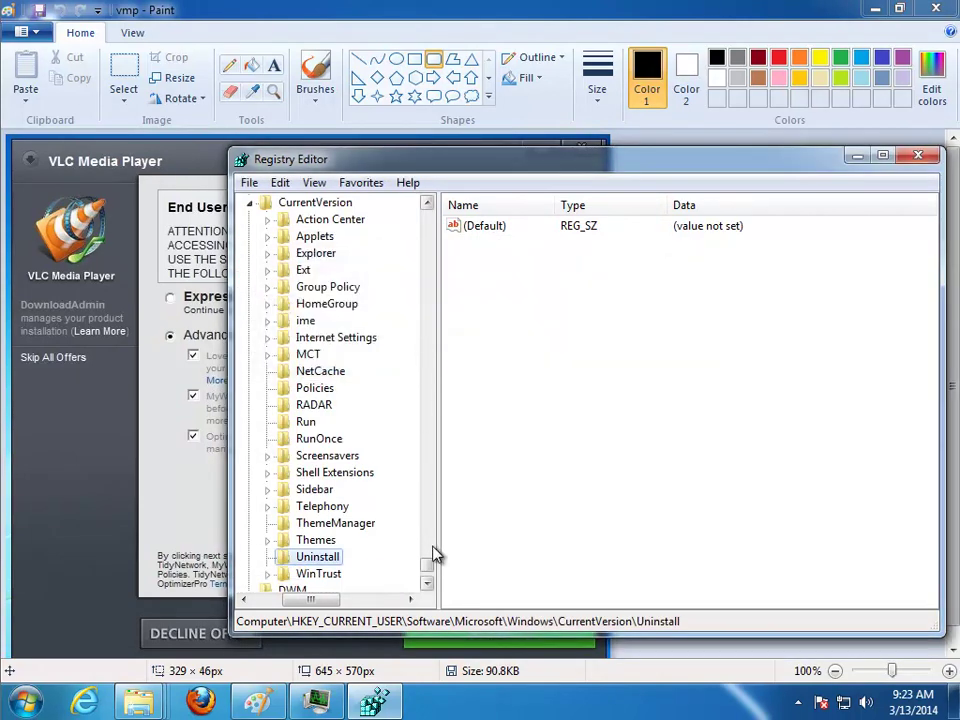
# Step: Move the editor window aside and search the registry from the Computer root for MYWORDTOOL
pyautogui.moveTo(432, 569); pyautogui.dragTo(429, 208)
pyautogui.moveTo(403, 165); pyautogui.dragTo(462, 155)
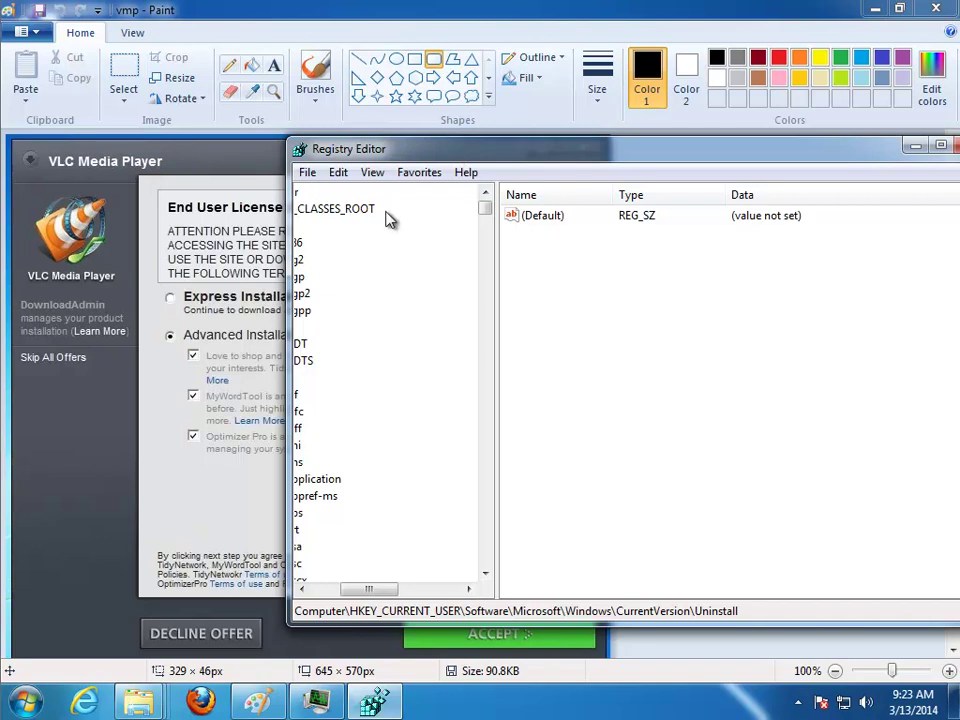
pyautogui.click(352, 589)
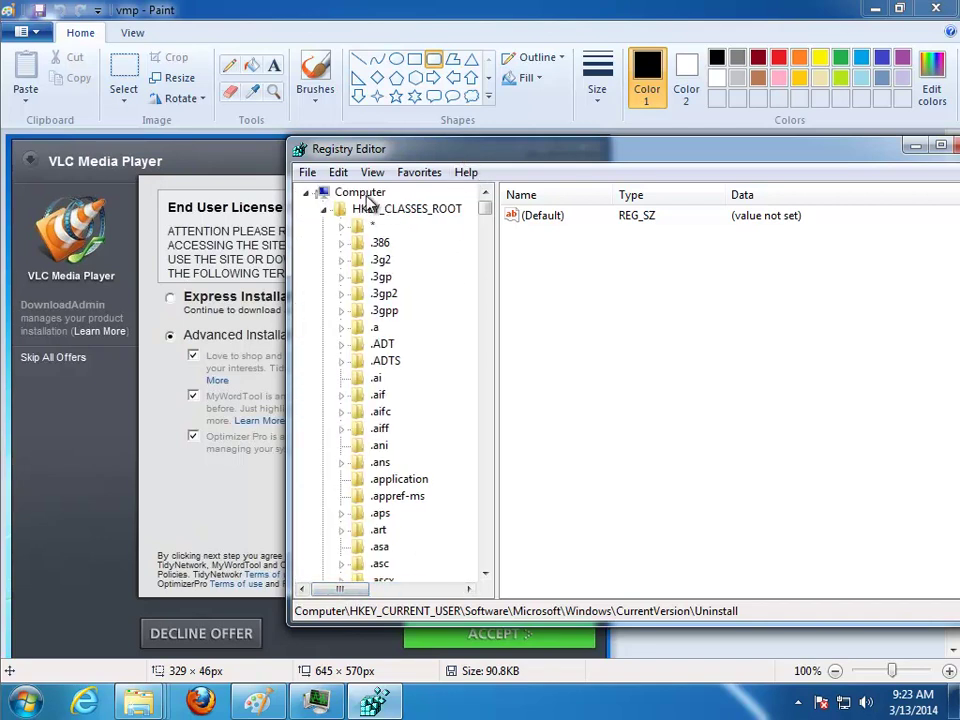
pyautogui.click(362, 193)
pyautogui.hotkey('ctrl', 'f')
pyautogui.write('MYW')
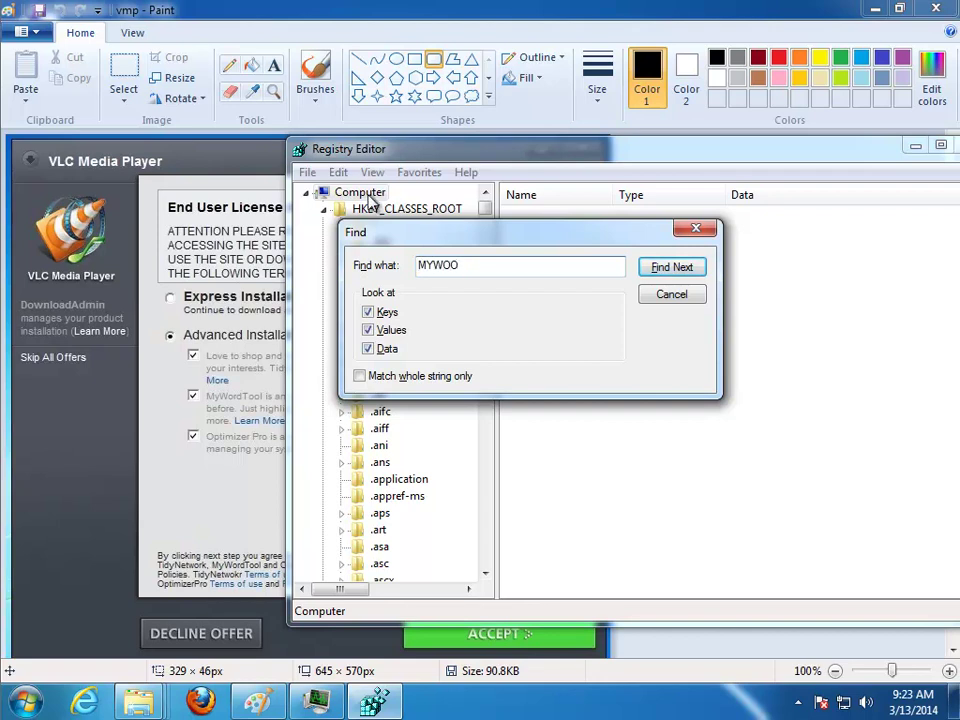
pyautogui.write('OO')
pyautogui.press('BackSpace')
pyautogui.write('RDTOOL')
pyautogui.press('Return')
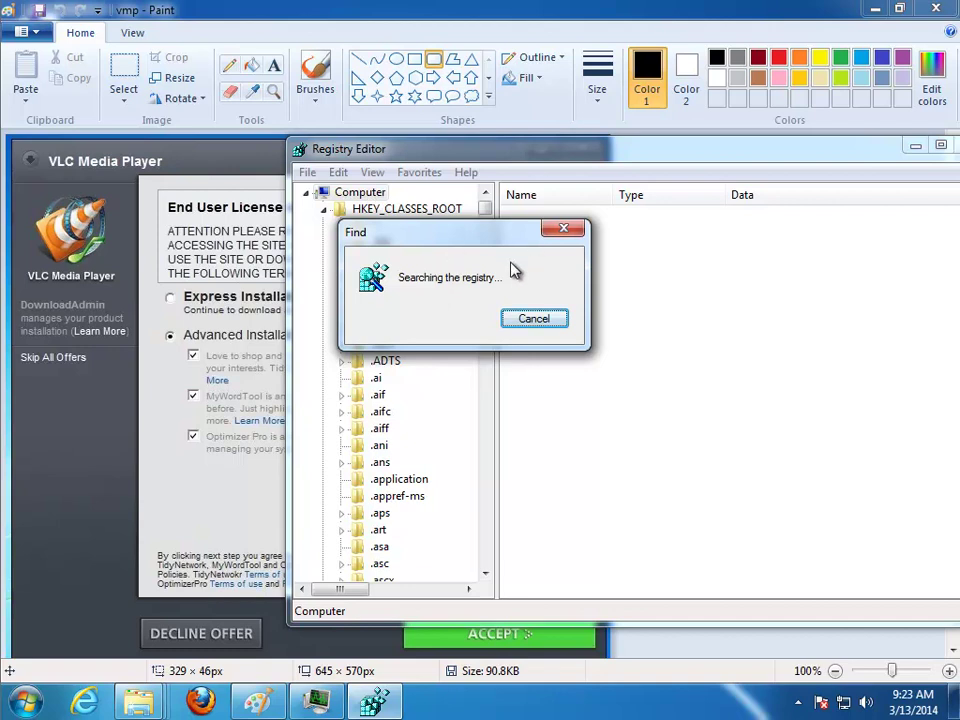
pyautogui.scroll(-2, 454, 555)
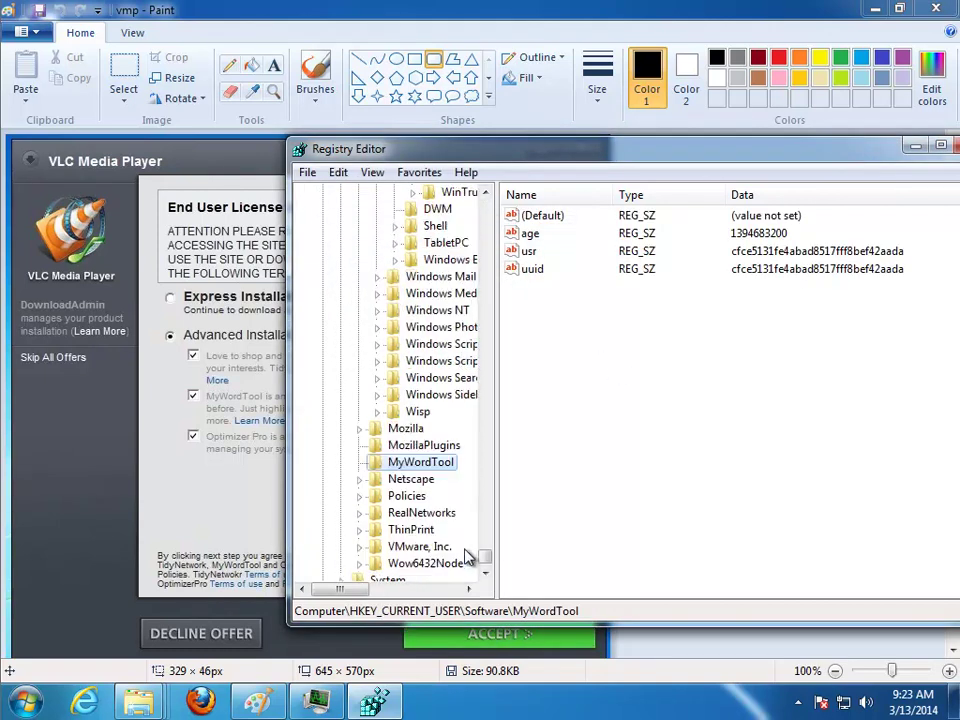
# Step: Search the registry from the Computer root for OPTIMIZER, then open the found default value and dismiss it without editing
pyautogui.moveTo(485, 560); pyautogui.dragTo(487, 207)
pyautogui.click(366, 194)
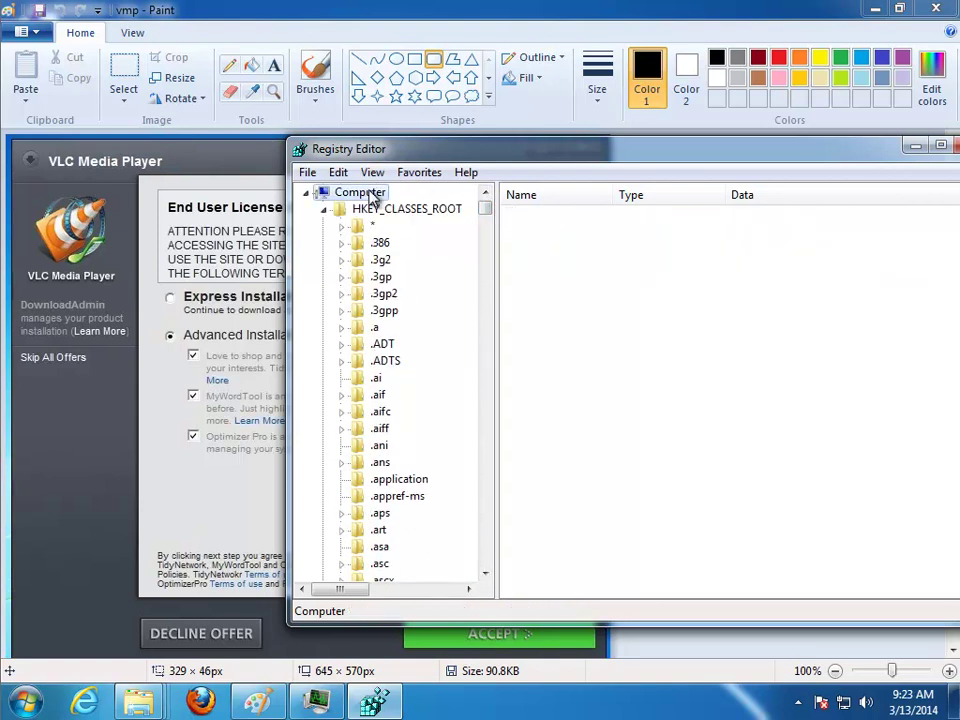
pyautogui.hotkey('ctrl', 'f')
pyautogui.write('OPTIMIZER')
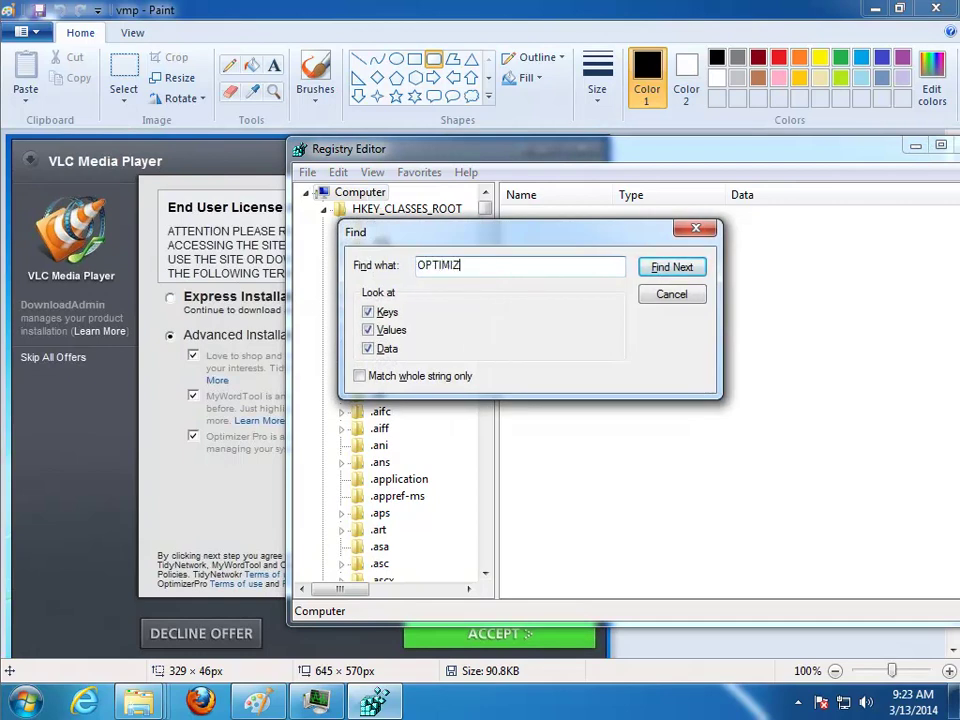
pyautogui.press('Return')
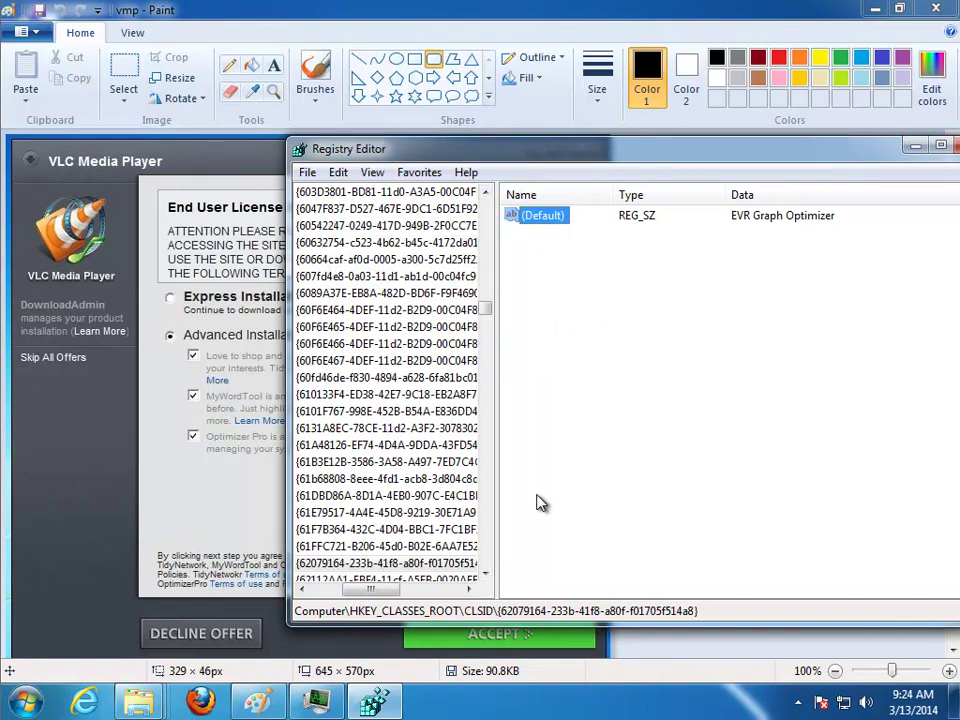
pyautogui.press('Return')
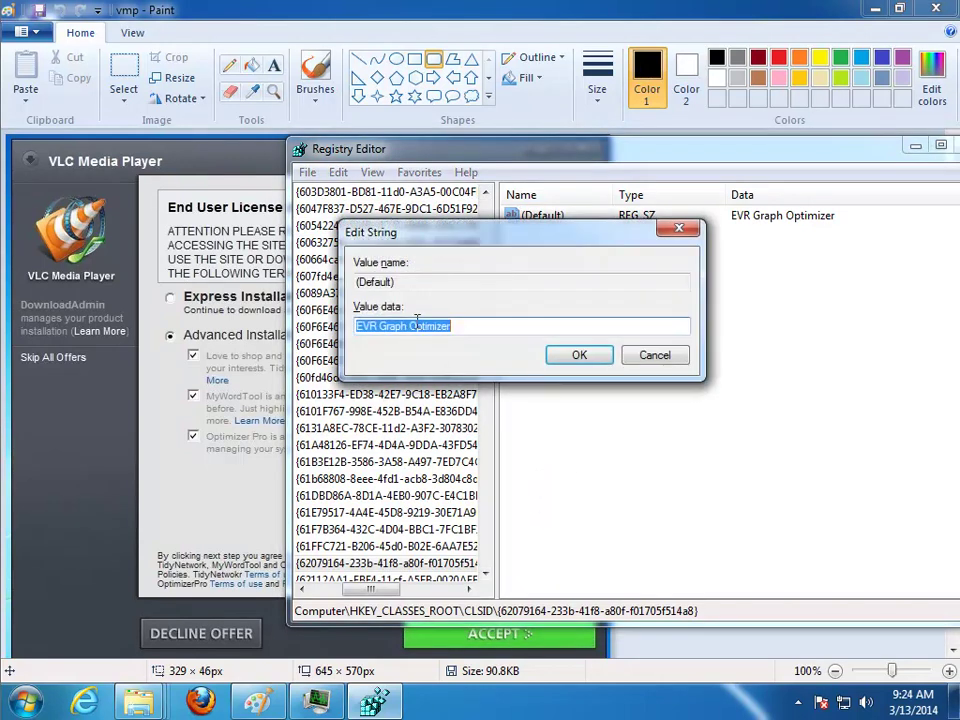
pyautogui.click(649, 355)
# Step: Continue the OPTIMIZER search, delete the Optimizer Pro value in the MuiCache key and keep searching
pyautogui.press('F3')
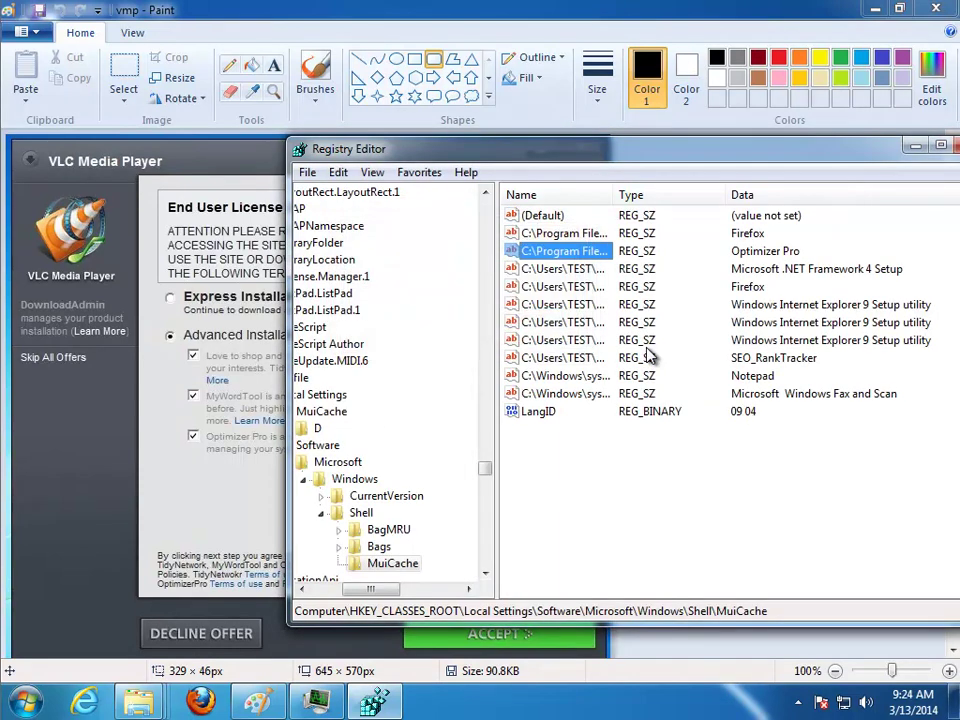
pyautogui.press('Delete')
pyautogui.press('Return')
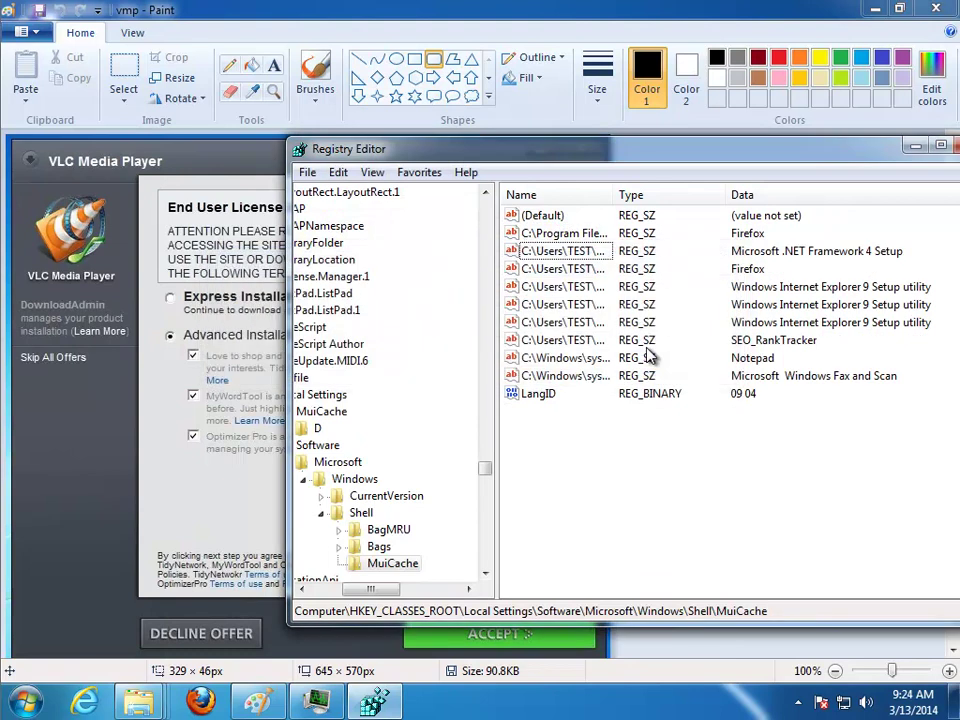
pyautogui.press('F3')
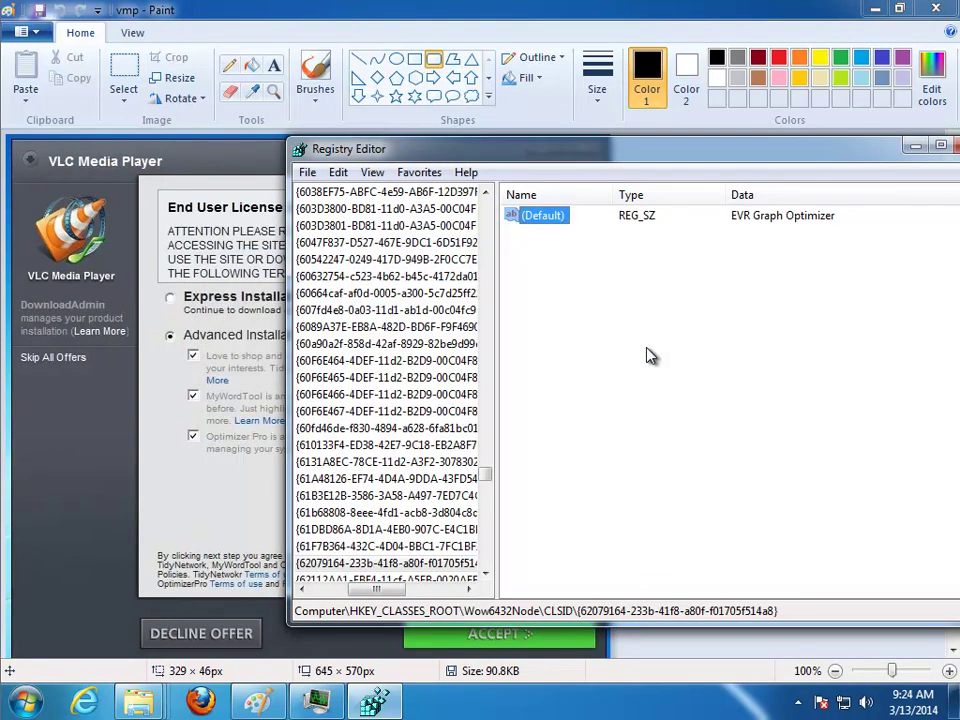
pyautogui.press('F3')
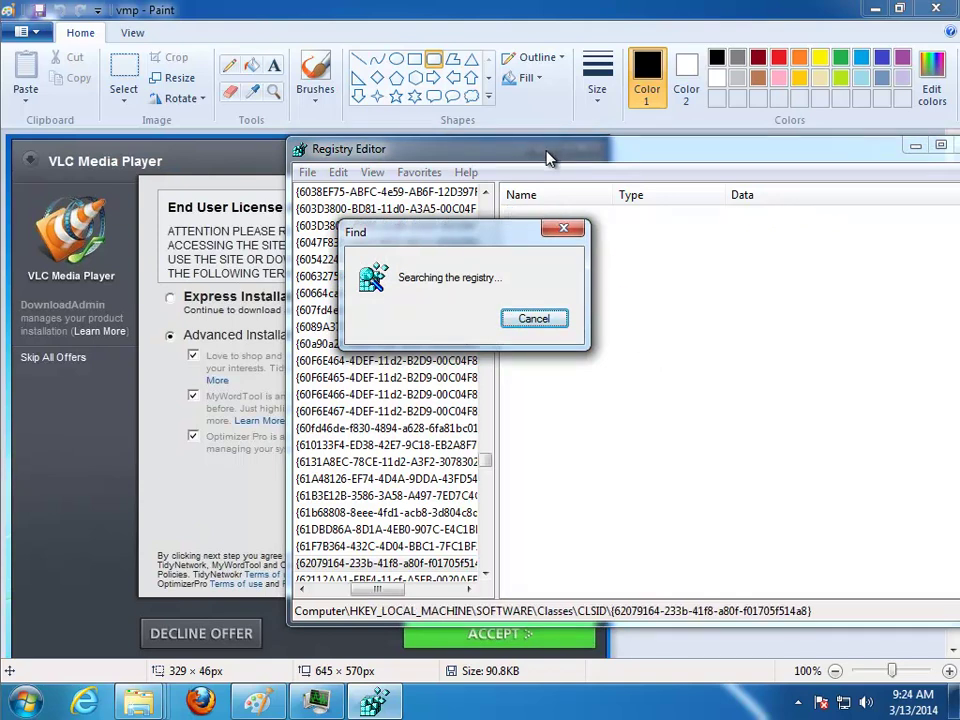
# Step: Search the registry from the Computer root for TIDYNETWORK and delete the current user's TidyNetwork key under AppDataLow
pyautogui.moveTo(592, 163); pyautogui.dragTo(669, 229)
pyautogui.moveTo(455, 657); pyautogui.dragTo(417, 657)
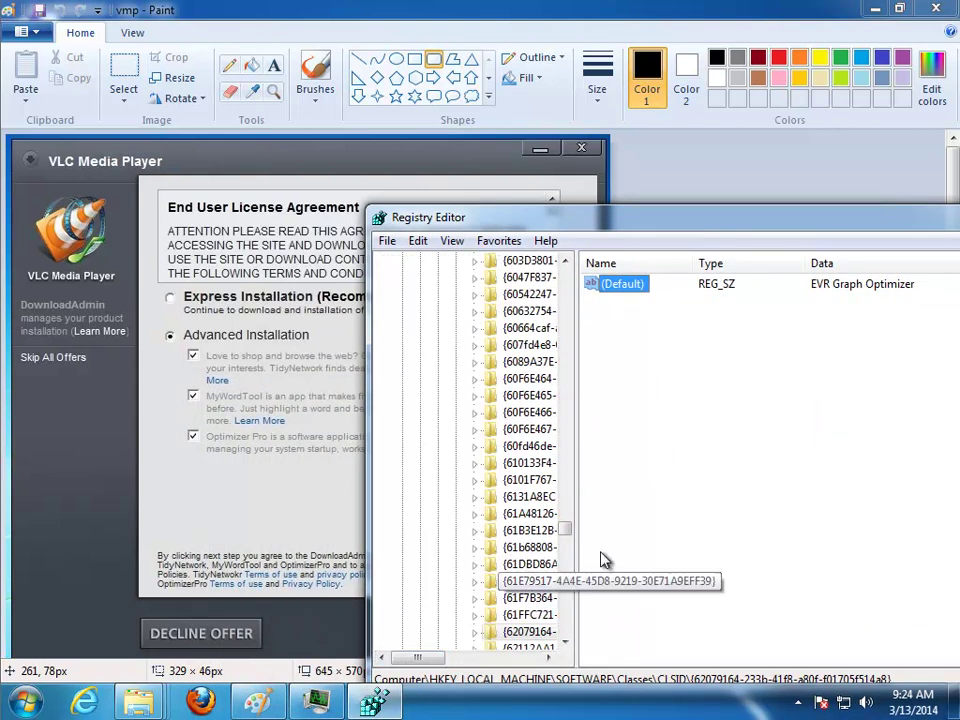
pyautogui.moveTo(566, 530); pyautogui.dragTo(588, 287)
pyautogui.click(440, 261)
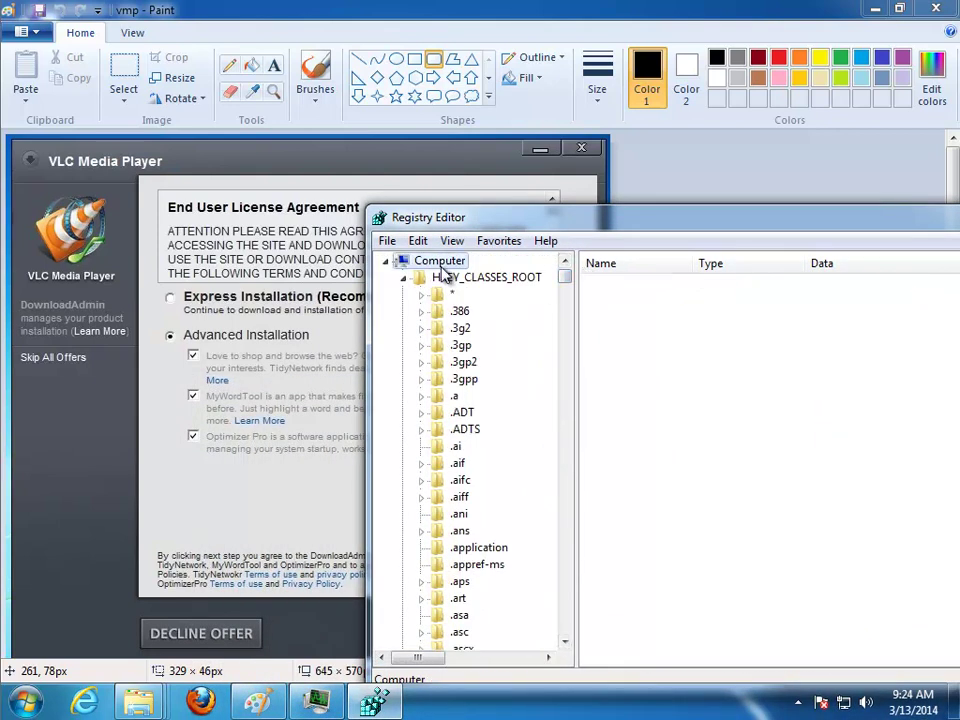
pyautogui.hotkey('ctrl', 'f')
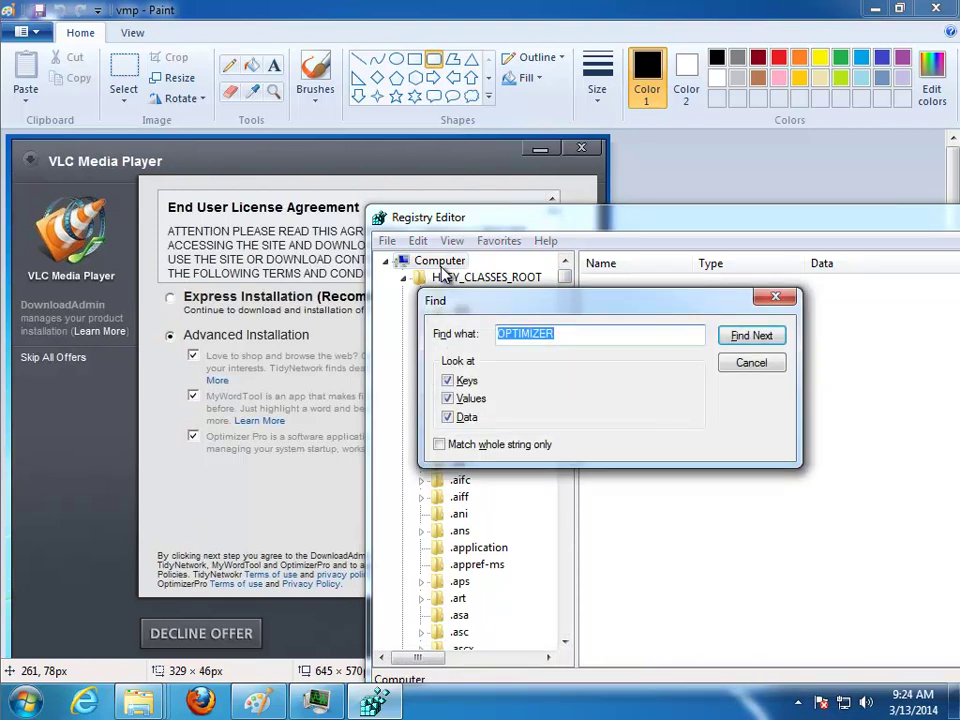
pyautogui.write('TIDYNETWORK')
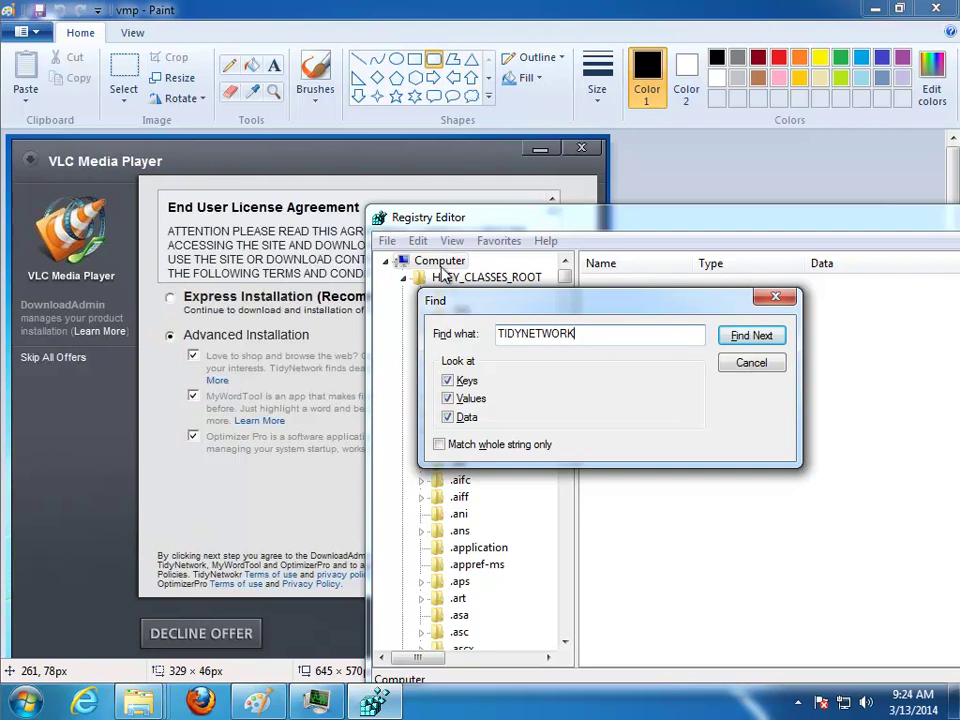
pyautogui.press('Return')
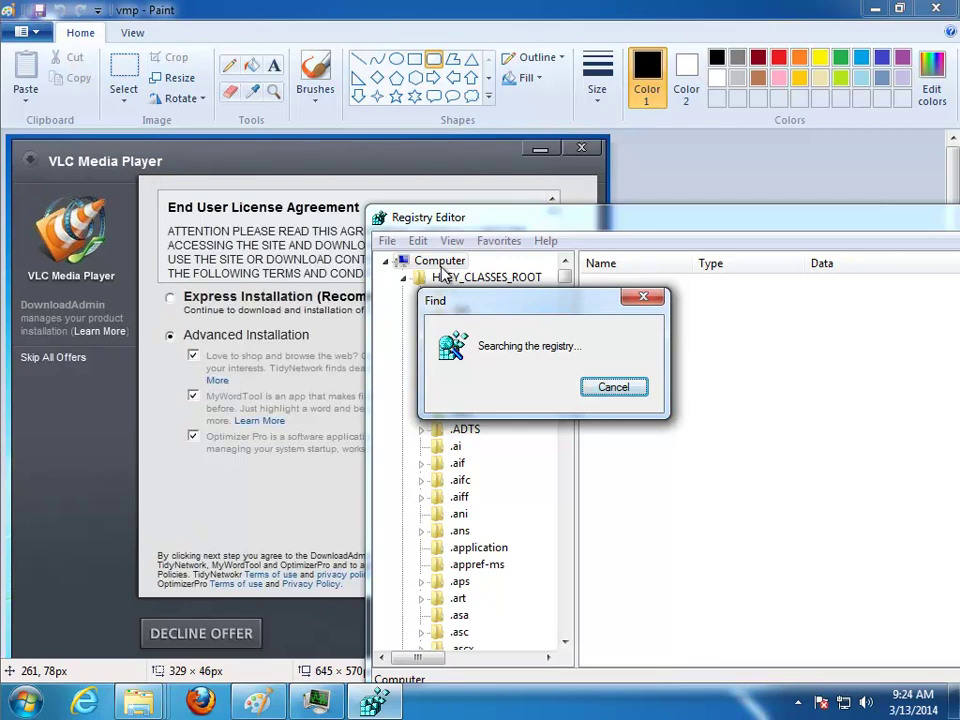
pyautogui.press('Delete')
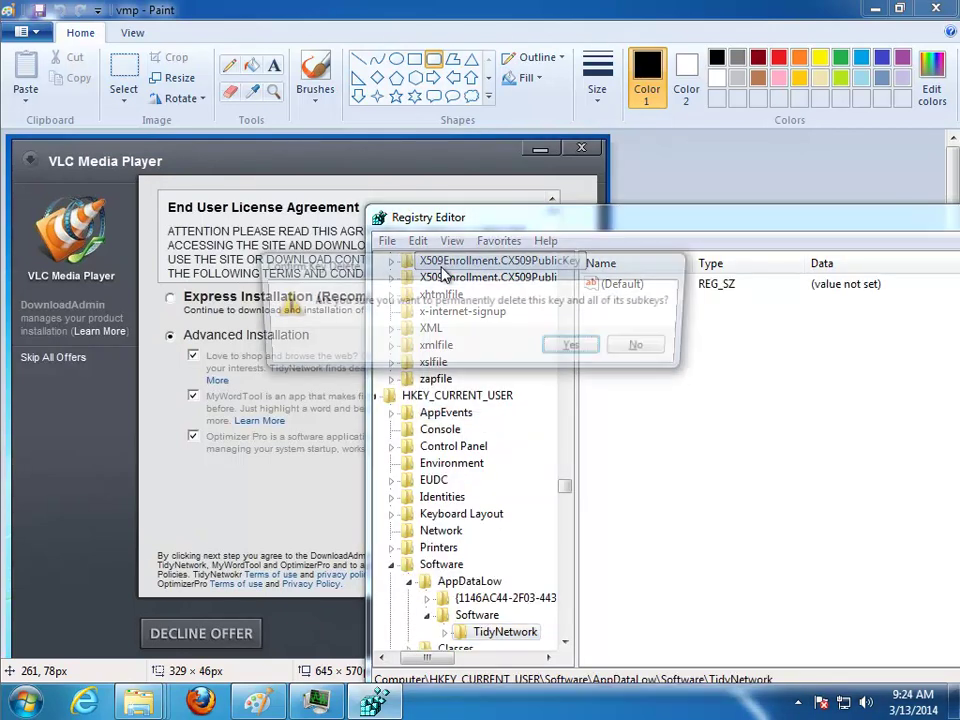
pyautogui.press('Return')
# Step: Continue the TIDYNETWORK search and examine the TidyNetwork and vlcmediaplayer-setup keys under Wow6432Node's Tracing key
pyautogui.press('F3')
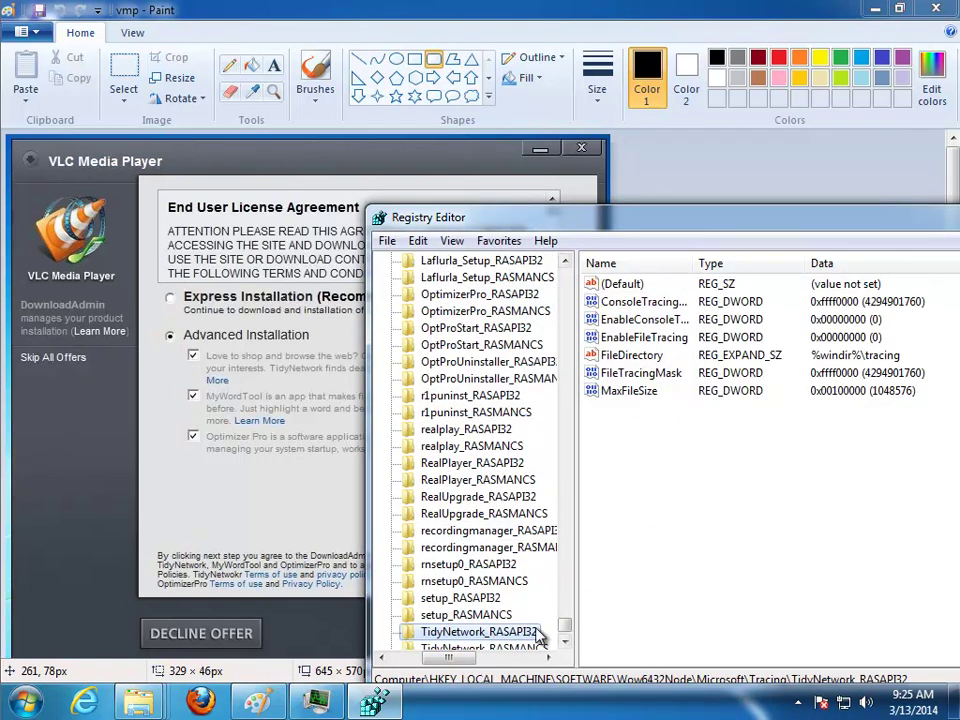
pyautogui.scroll(-2, 538, 636)
pyautogui.press('Down')
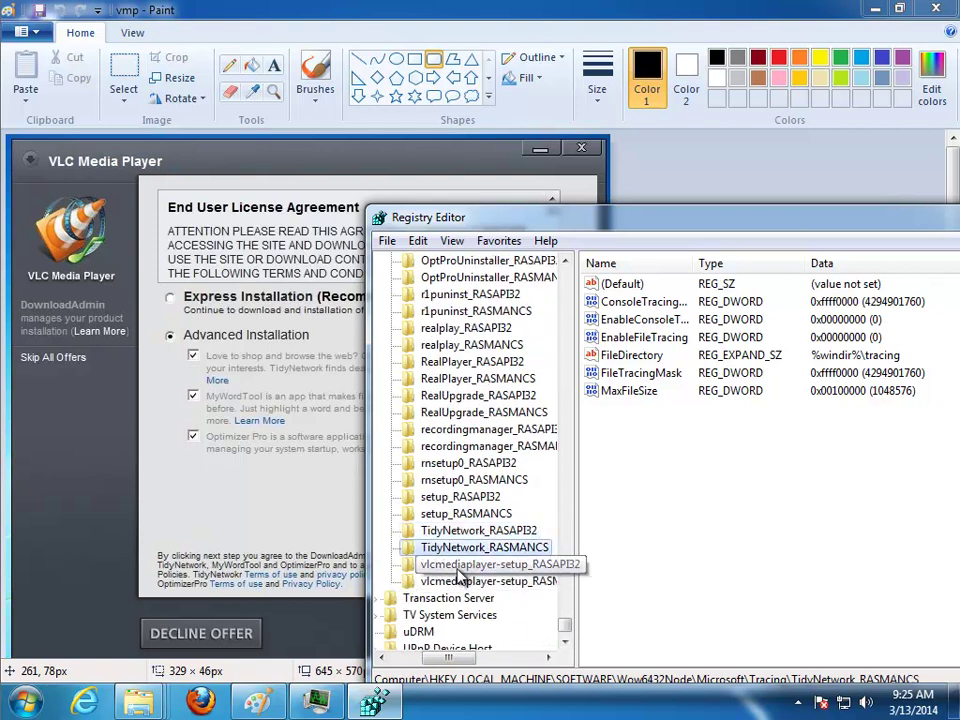
pyautogui.press('Down')
pyautogui.press('Down')
# Step: Close Registry Editor and minimize the Paint window
pyautogui.moveTo(855, 211); pyautogui.dragTo(666, 215)
pyautogui.click(861, 220)
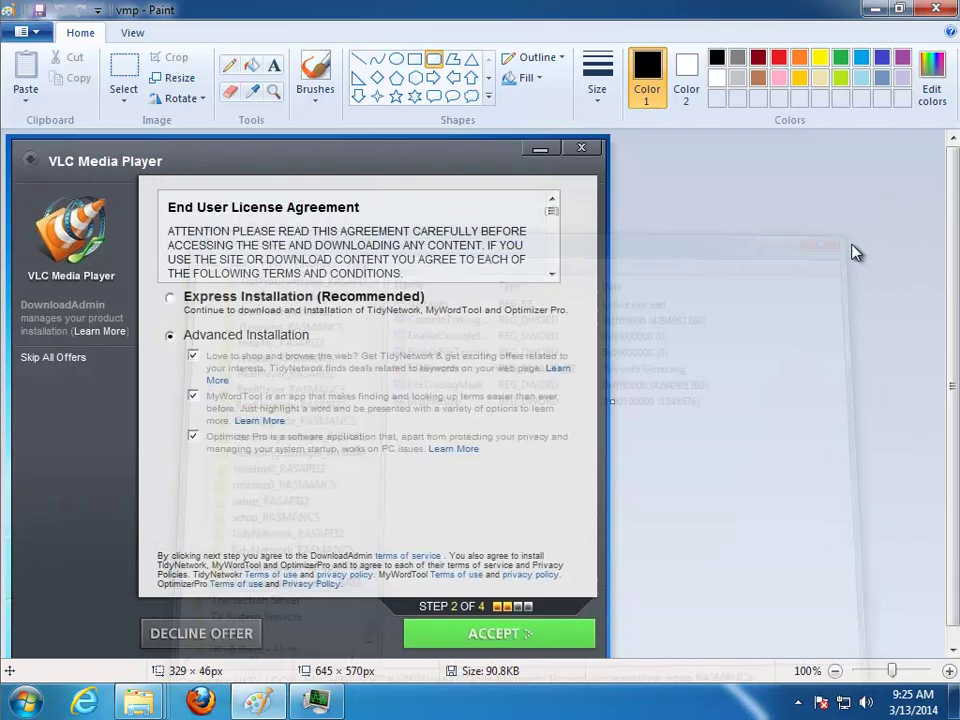
pyautogui.click(876, 11)
# Step: Close the Common Files window and maximize the realplayer search results window
pyautogui.moveTo(160, 706)
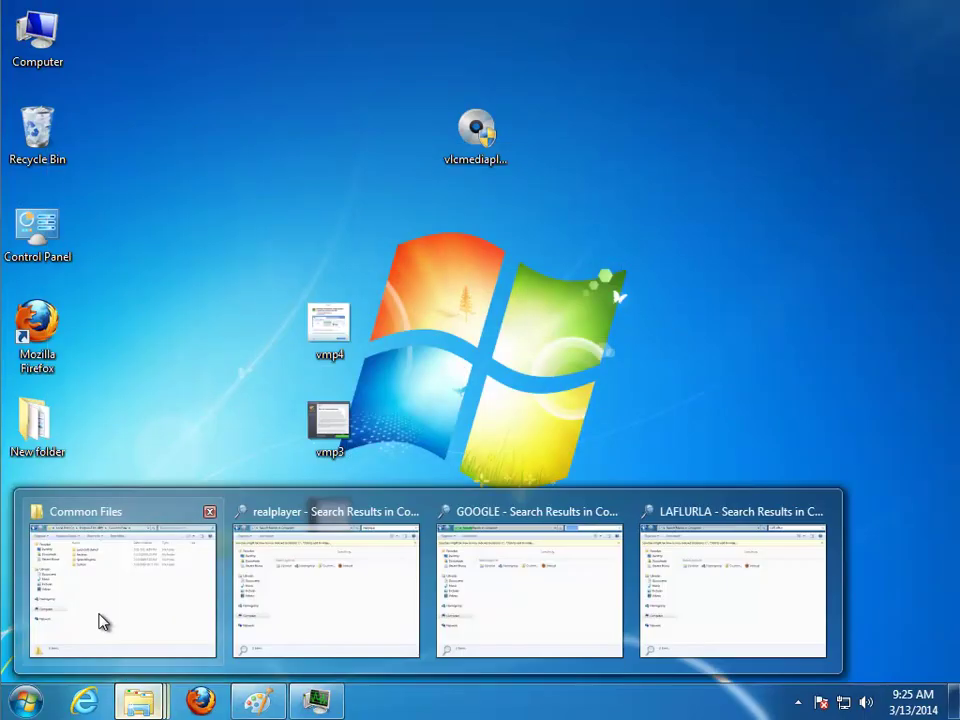
pyautogui.click(101, 651)
pyautogui.click(836, 78)
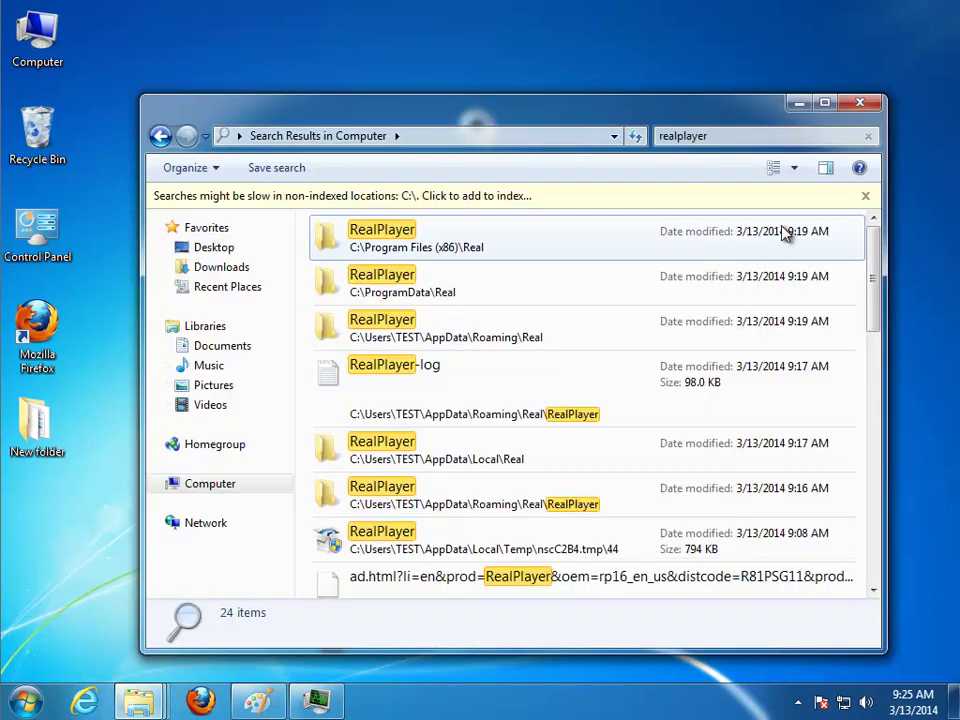
pyautogui.click(824, 102)
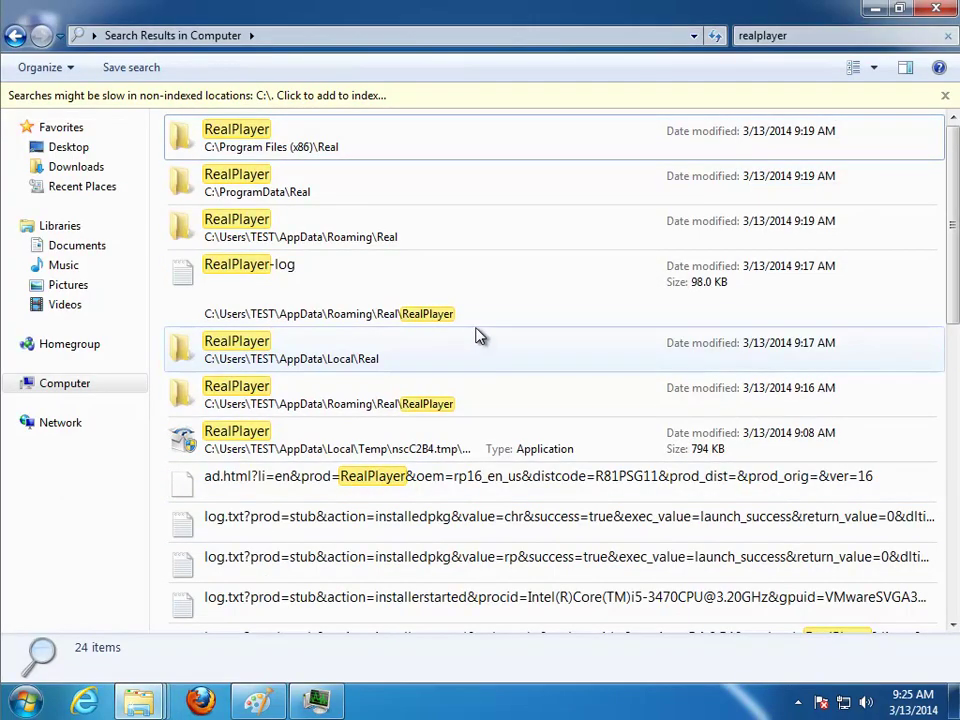
# Step: Try to delete the folders and files with RealPlayer in their names from the search results, and close the window
pyautogui.click(476, 399)
pyautogui.scroll(-3, 617, 555)
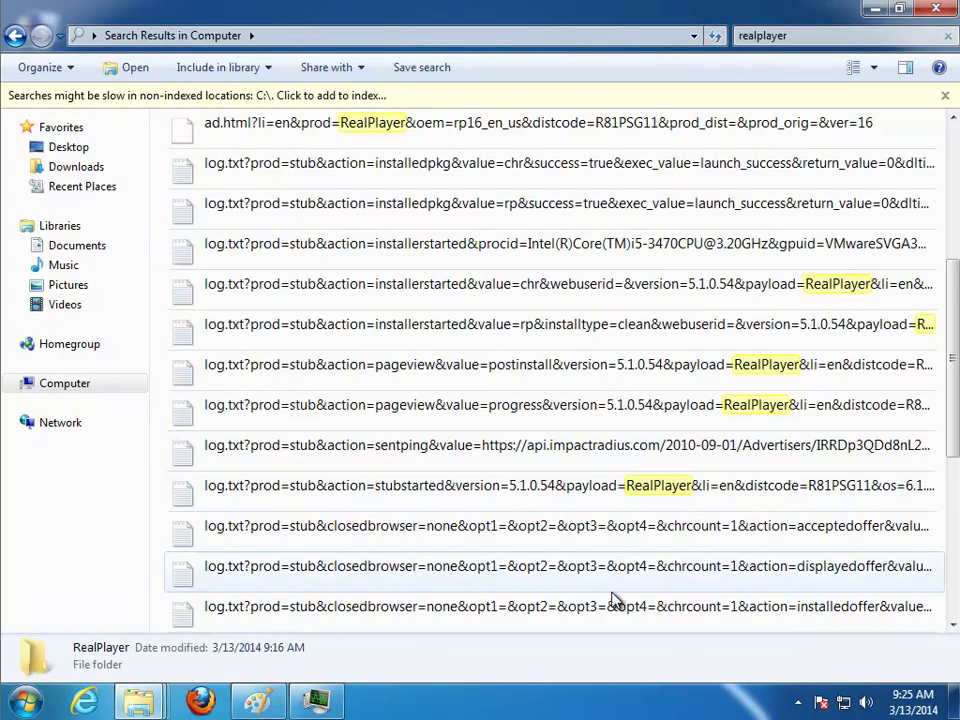
pyautogui.click(640, 487)
pyautogui.keyDown('ctrl'); pyautogui.click(735, 372); pyautogui.keyUp('ctrl')
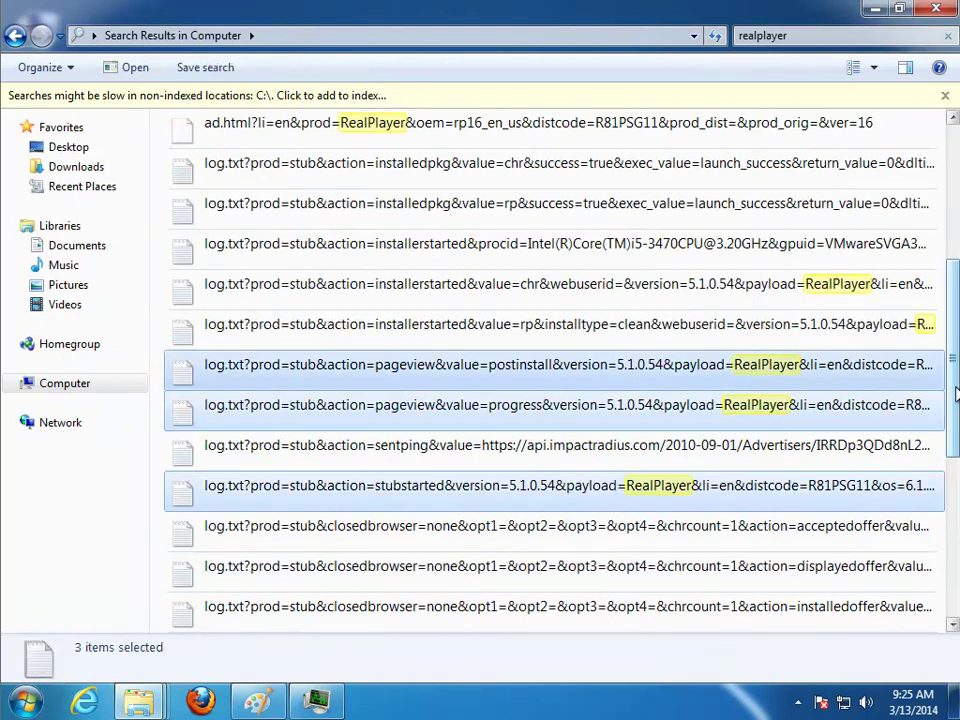
pyautogui.moveTo(951, 392); pyautogui.dragTo(943, 500)
pyautogui.keyDown('ctrl'); pyautogui.click(429, 424); pyautogui.keyUp('ctrl')
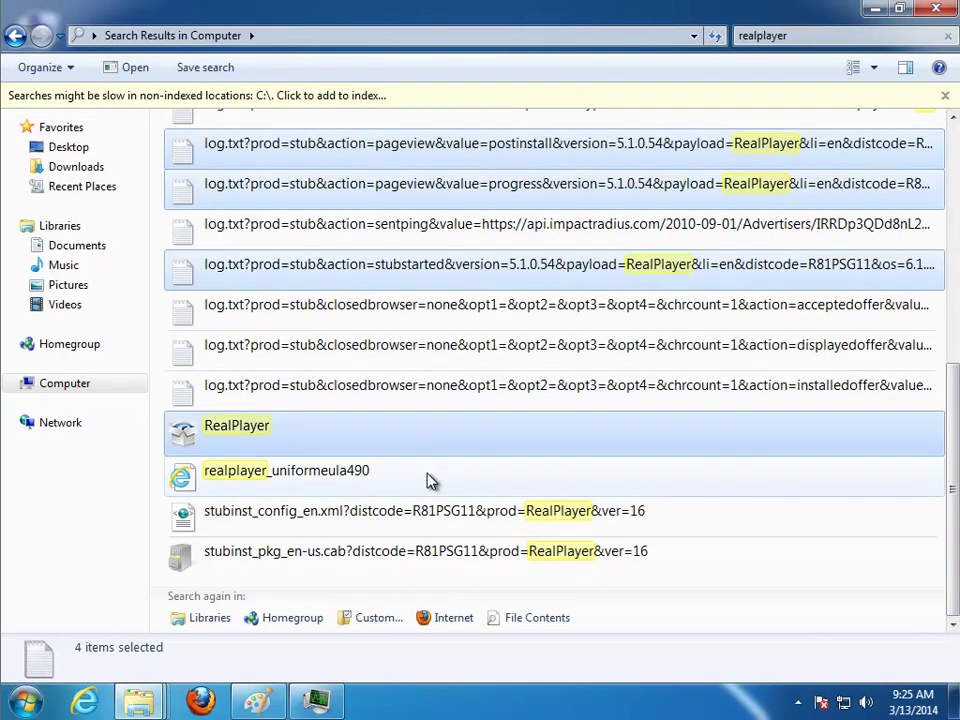
pyautogui.keyDown('ctrl'); pyautogui.click(429, 482); pyautogui.keyUp('ctrl')
pyautogui.keyDown('ctrl'); pyautogui.click(439, 514); pyautogui.keyUp('ctrl')
pyautogui.keyDown('ctrl'); pyautogui.click(466, 557); pyautogui.keyUp('ctrl')
pyautogui.moveTo(953, 589); pyautogui.dragTo(951, 457)
pyautogui.keyDown('ctrl'); pyautogui.click(700, 421); pyautogui.keyUp('ctrl')
pyautogui.keyDown('ctrl'); pyautogui.click(620, 381); pyautogui.keyUp('ctrl')
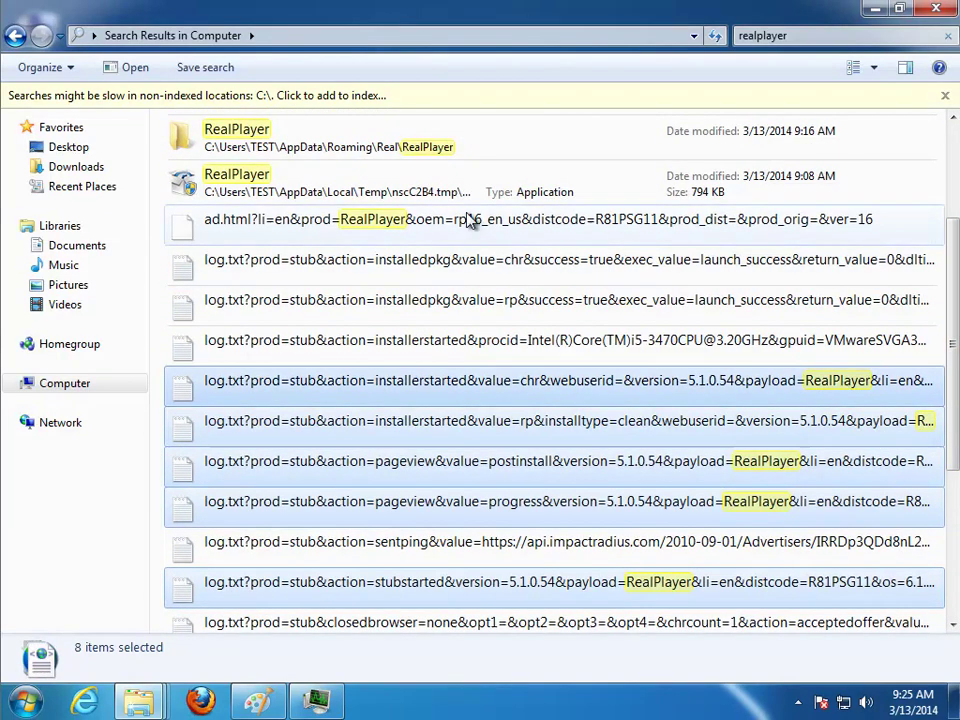
pyautogui.keyDown('ctrl'); pyautogui.click(460, 220); pyautogui.keyUp('ctrl')
pyautogui.keyDown('ctrl'); pyautogui.click(506, 174); pyautogui.keyUp('ctrl')
pyautogui.keyDown('ctrl'); pyautogui.click(506, 140); pyautogui.keyUp('ctrl')
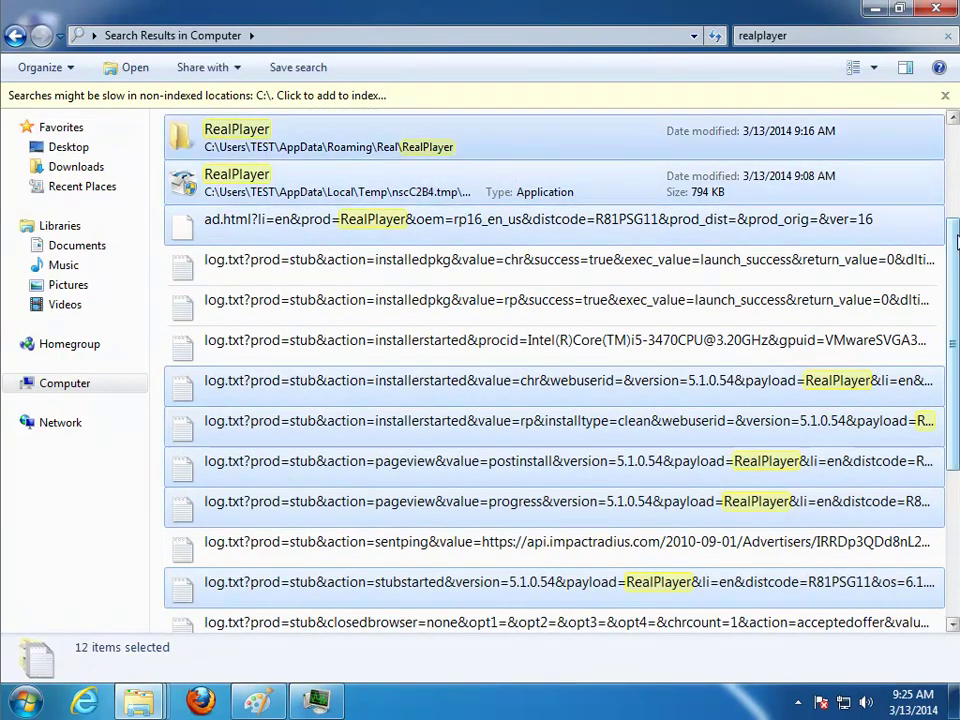
pyautogui.scroll(2, 540, 250)
pyautogui.moveTo(548, 293); pyautogui.dragTo(597, 183)
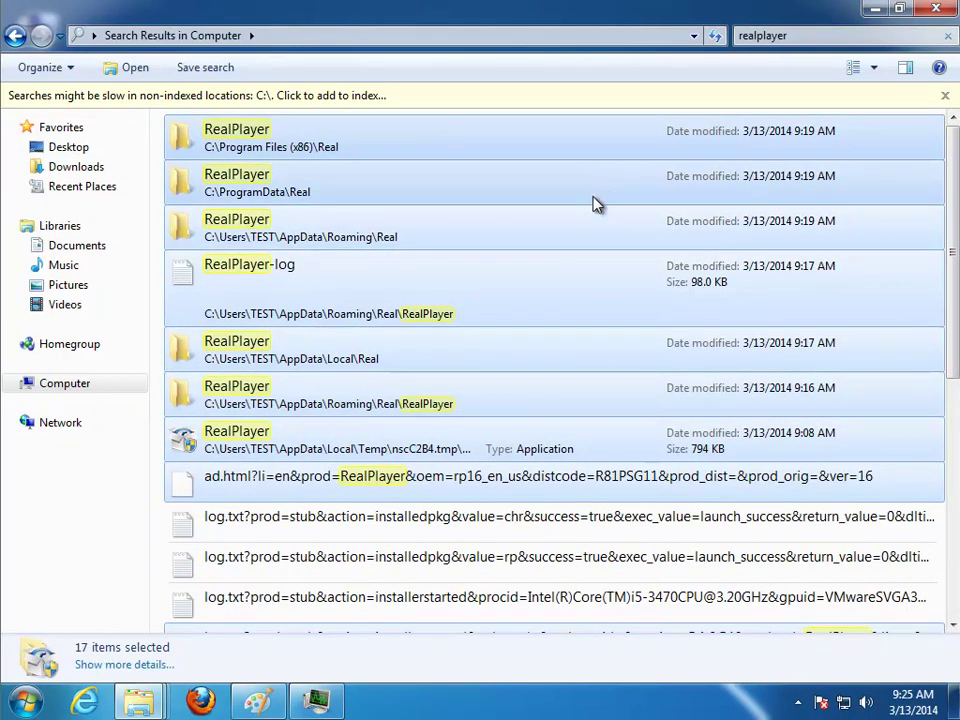
pyautogui.rightClick(512, 246)
pyautogui.click(572, 358)
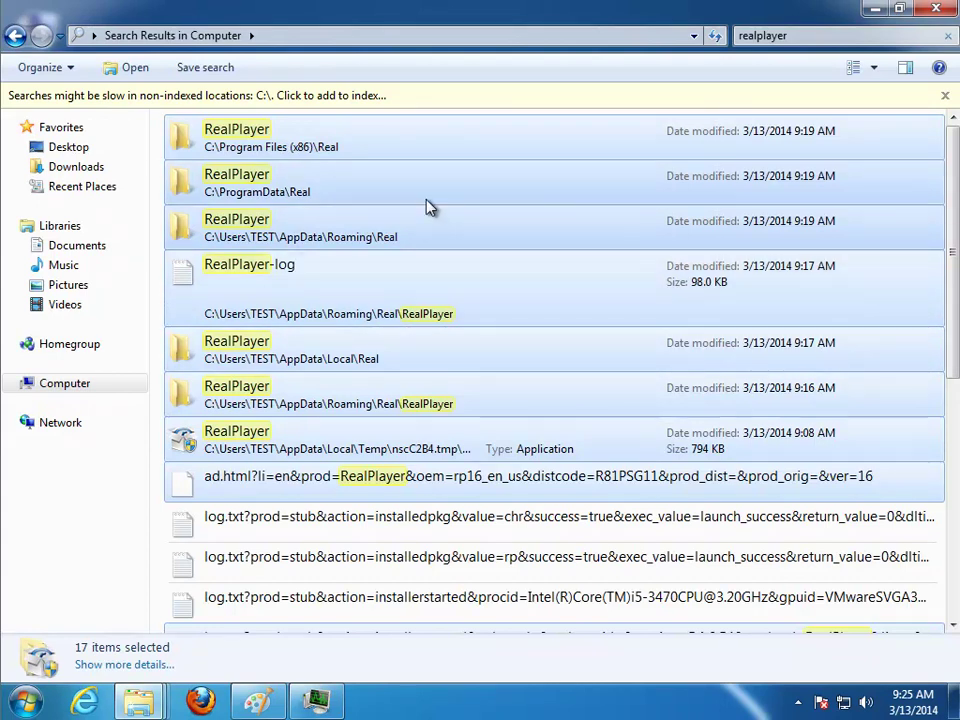
pyautogui.click(938, 11)
# Step: Move all items in the GOOGLE search results to the Recycle Bin and minimize the window
pyautogui.moveTo(140, 700)
pyautogui.click(122, 636)
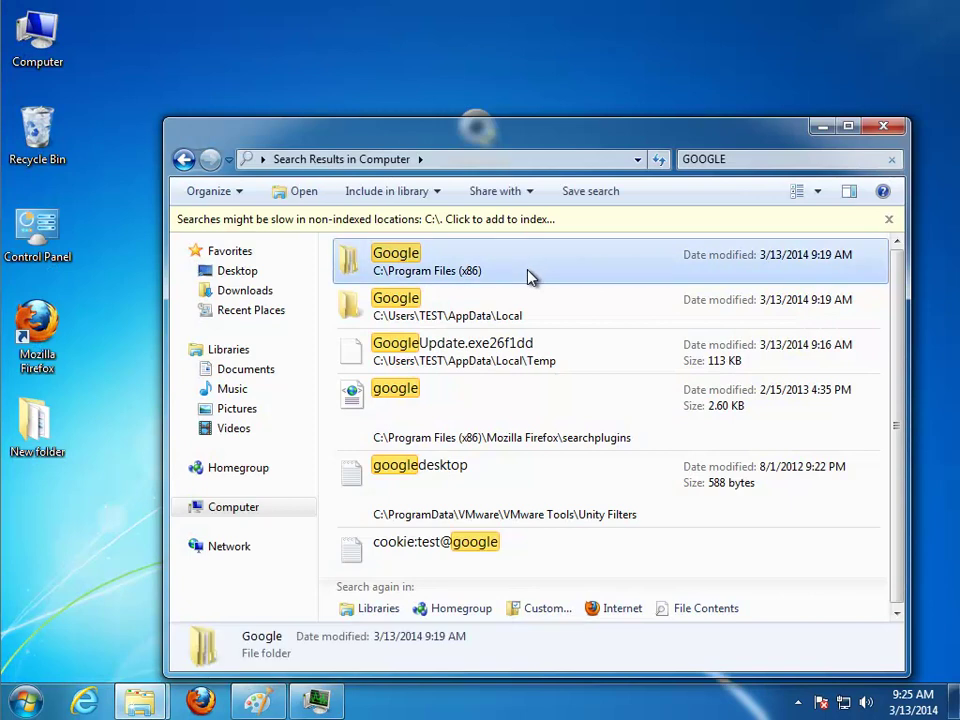
pyautogui.hotkey('ctrl', 'a')
pyautogui.press('Delete')
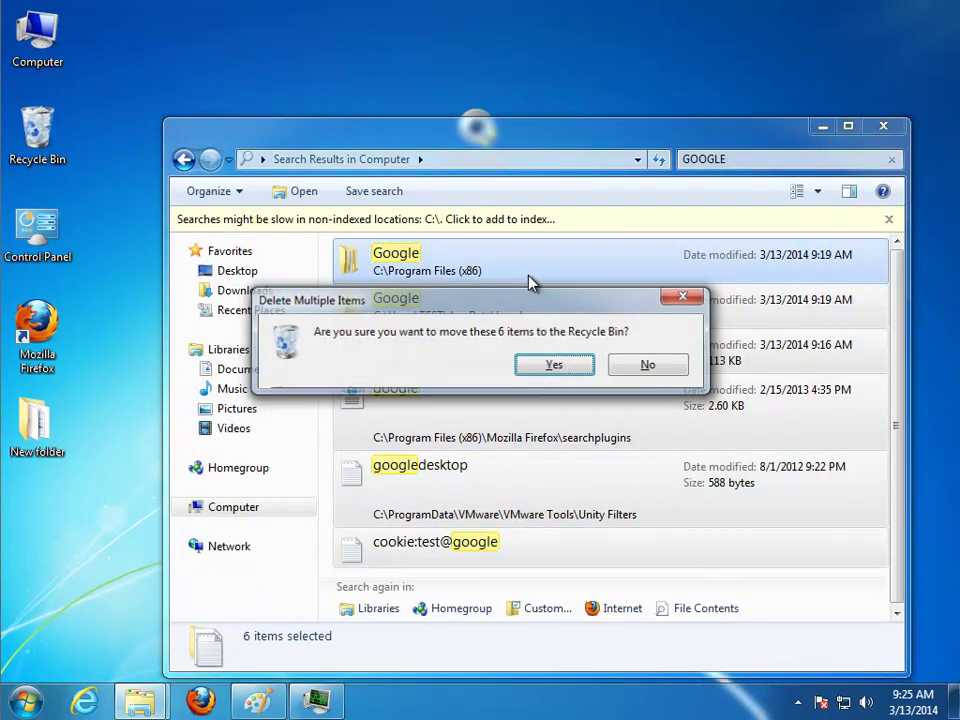
pyautogui.press('Return')
pyautogui.click(826, 124)
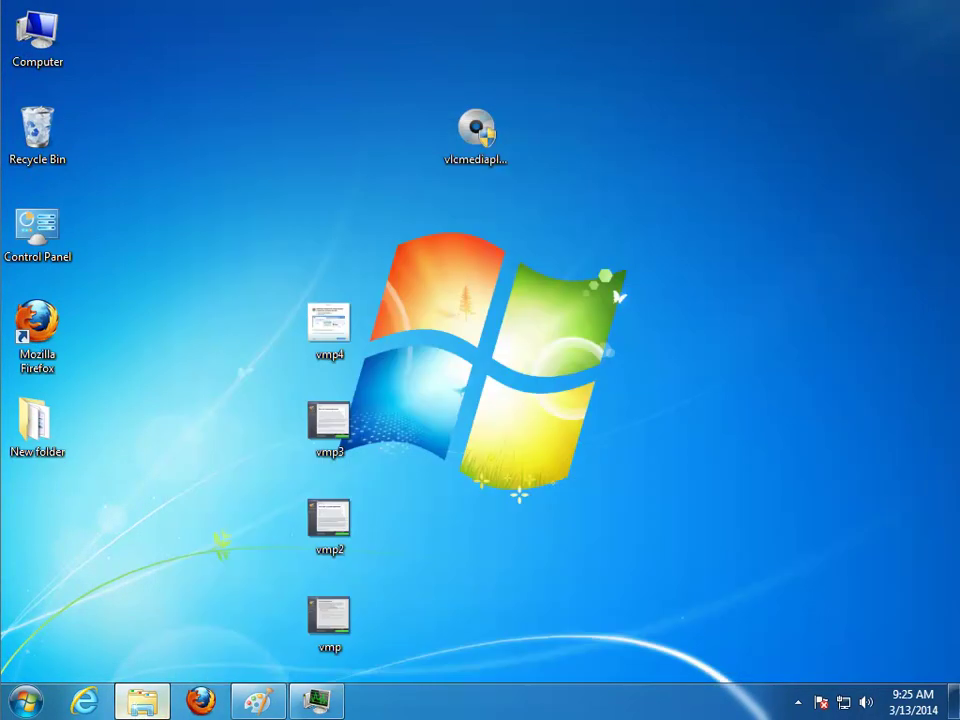
# Step: Delete the laflurla_490 file from the LAFLURLA search results and close the window
pyautogui.click(142, 700)
pyautogui.click(433, 411)
pyautogui.press('Delete')
pyautogui.press('Return')
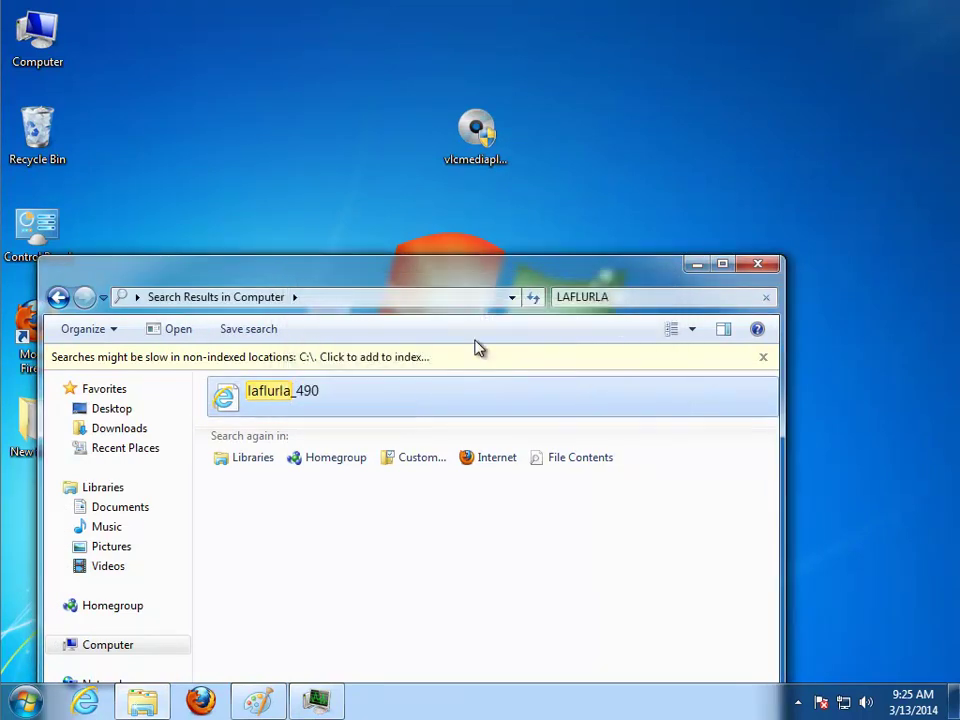
pyautogui.click(757, 263)
# Step: Permanently delete the Google, Real and VideoLAN folders from the Recycle Bin and close its window
pyautogui.doubleClick(37, 130)
pyautogui.moveTo(660, 377); pyautogui.dragTo(293, 244)
pyautogui.press('Delete')
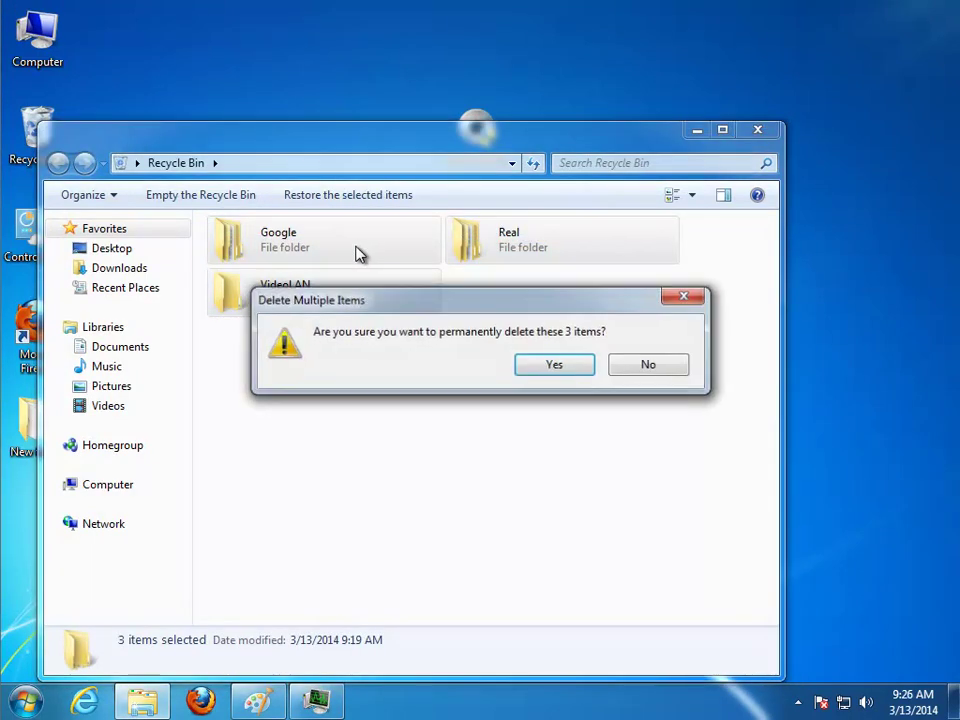
pyautogui.press('Return')
pyautogui.click(497, 414)
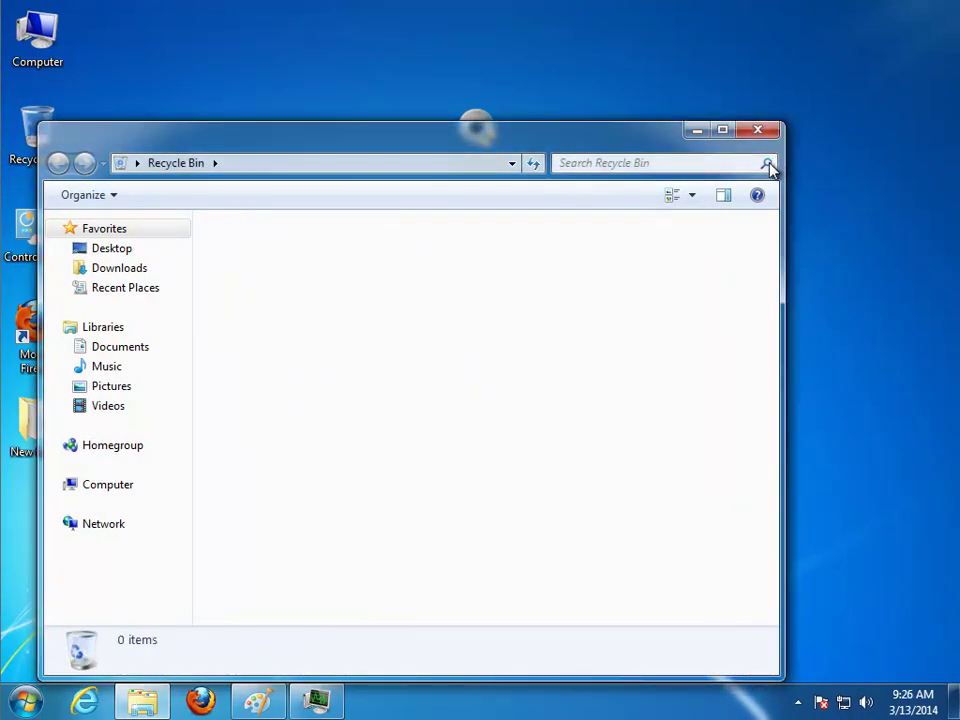
pyautogui.click(757, 130)
# Step: Switch to the vmp image in Paint and draw a red rounded rectangle, about 446 × 128 px, around the three Advanced Installation offers
pyautogui.click(256, 702)
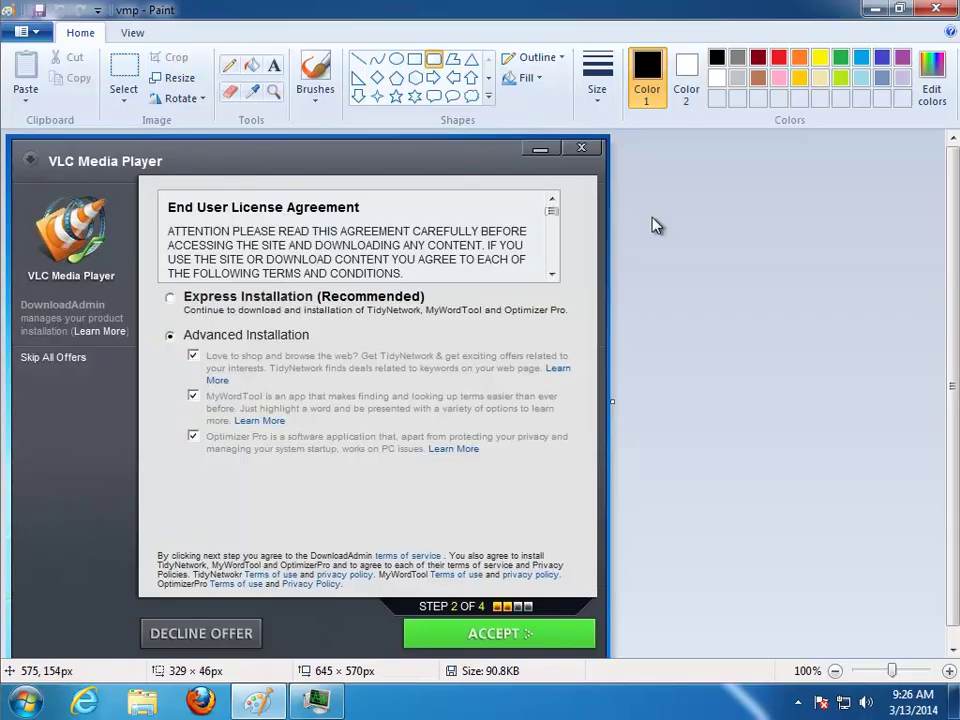
pyautogui.click(779, 57)
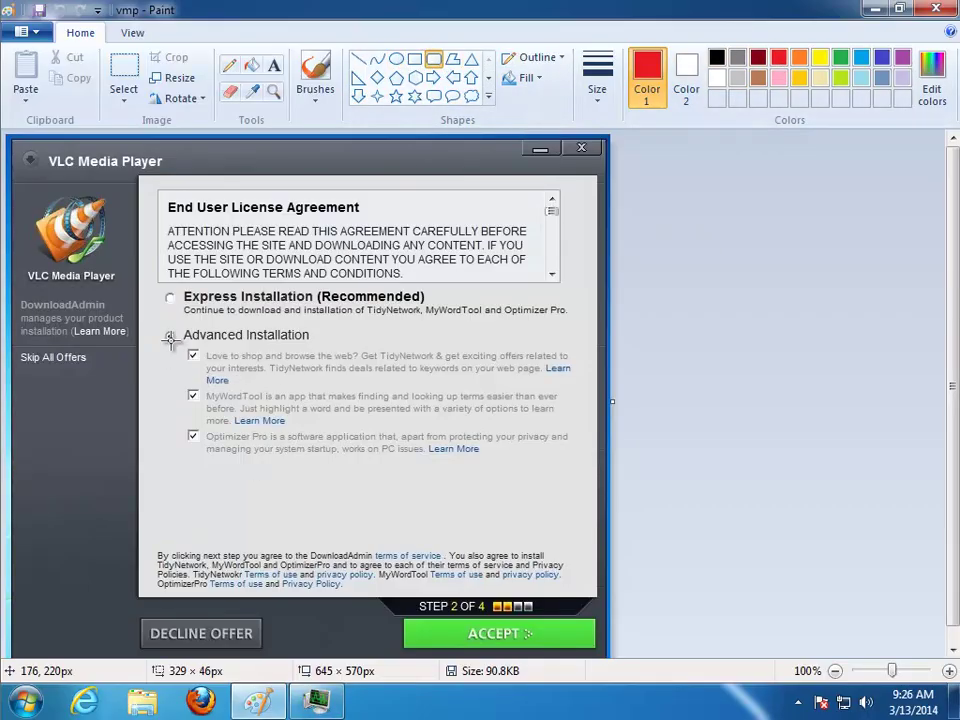
pyautogui.moveTo(167, 341)
pyautogui.mouseDown()
pyautogui.moveTo(416, 445)
pyautogui.moveTo(585, 461)
pyautogui.mouseUp()
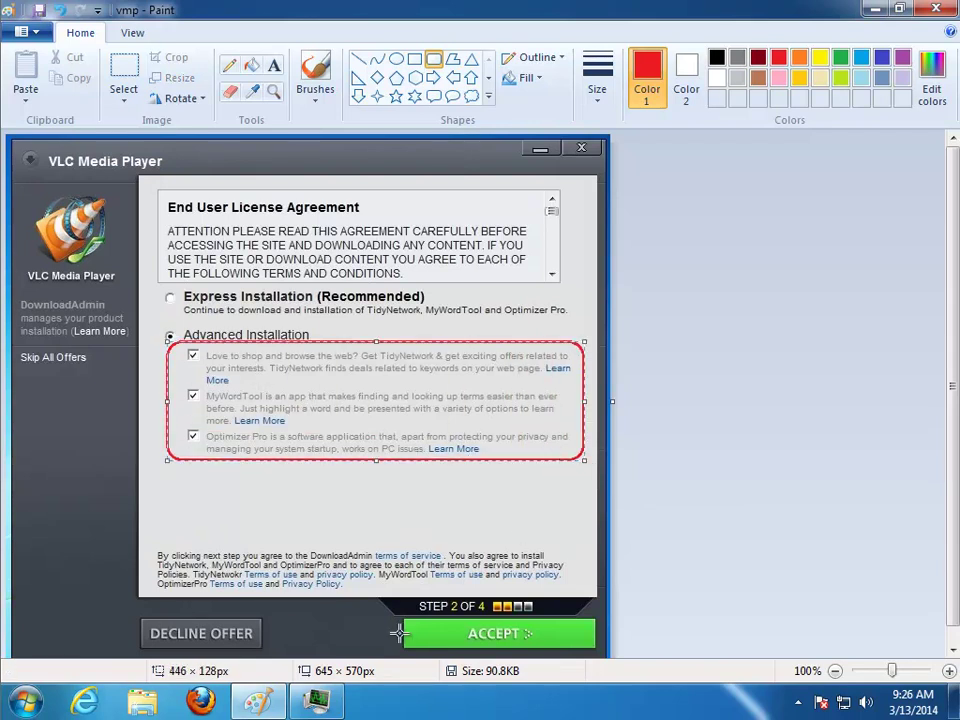